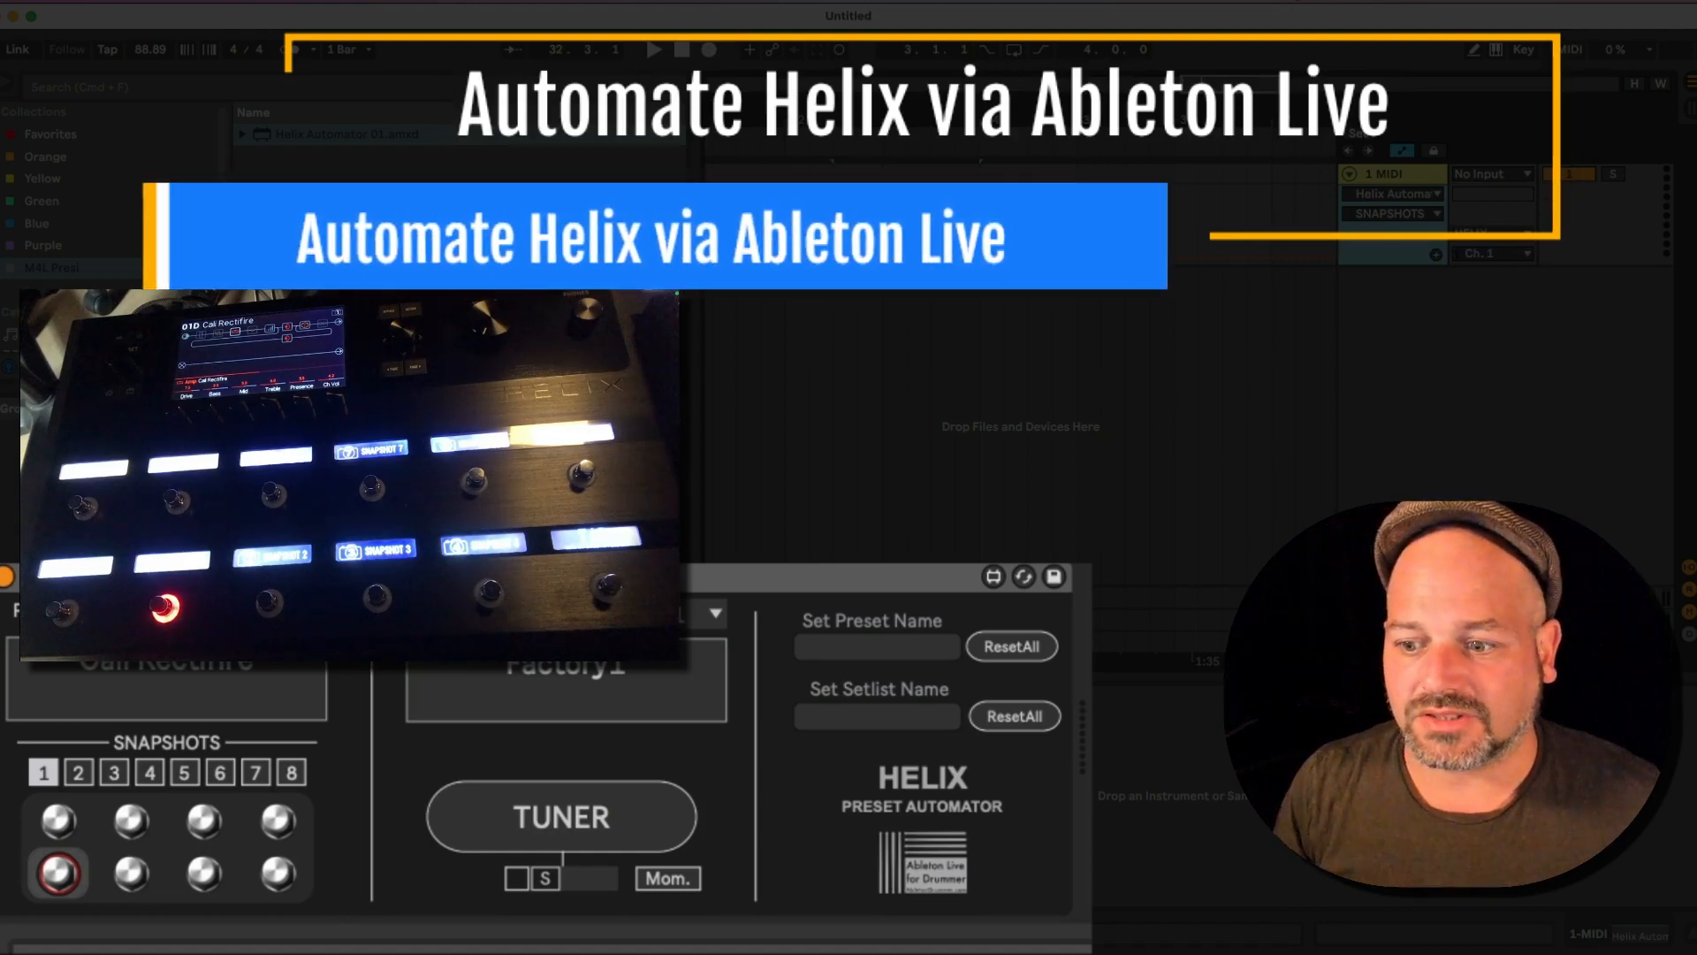
Switch the Helix Automator preset to 18D and then to 20B.
left_click(285, 669)
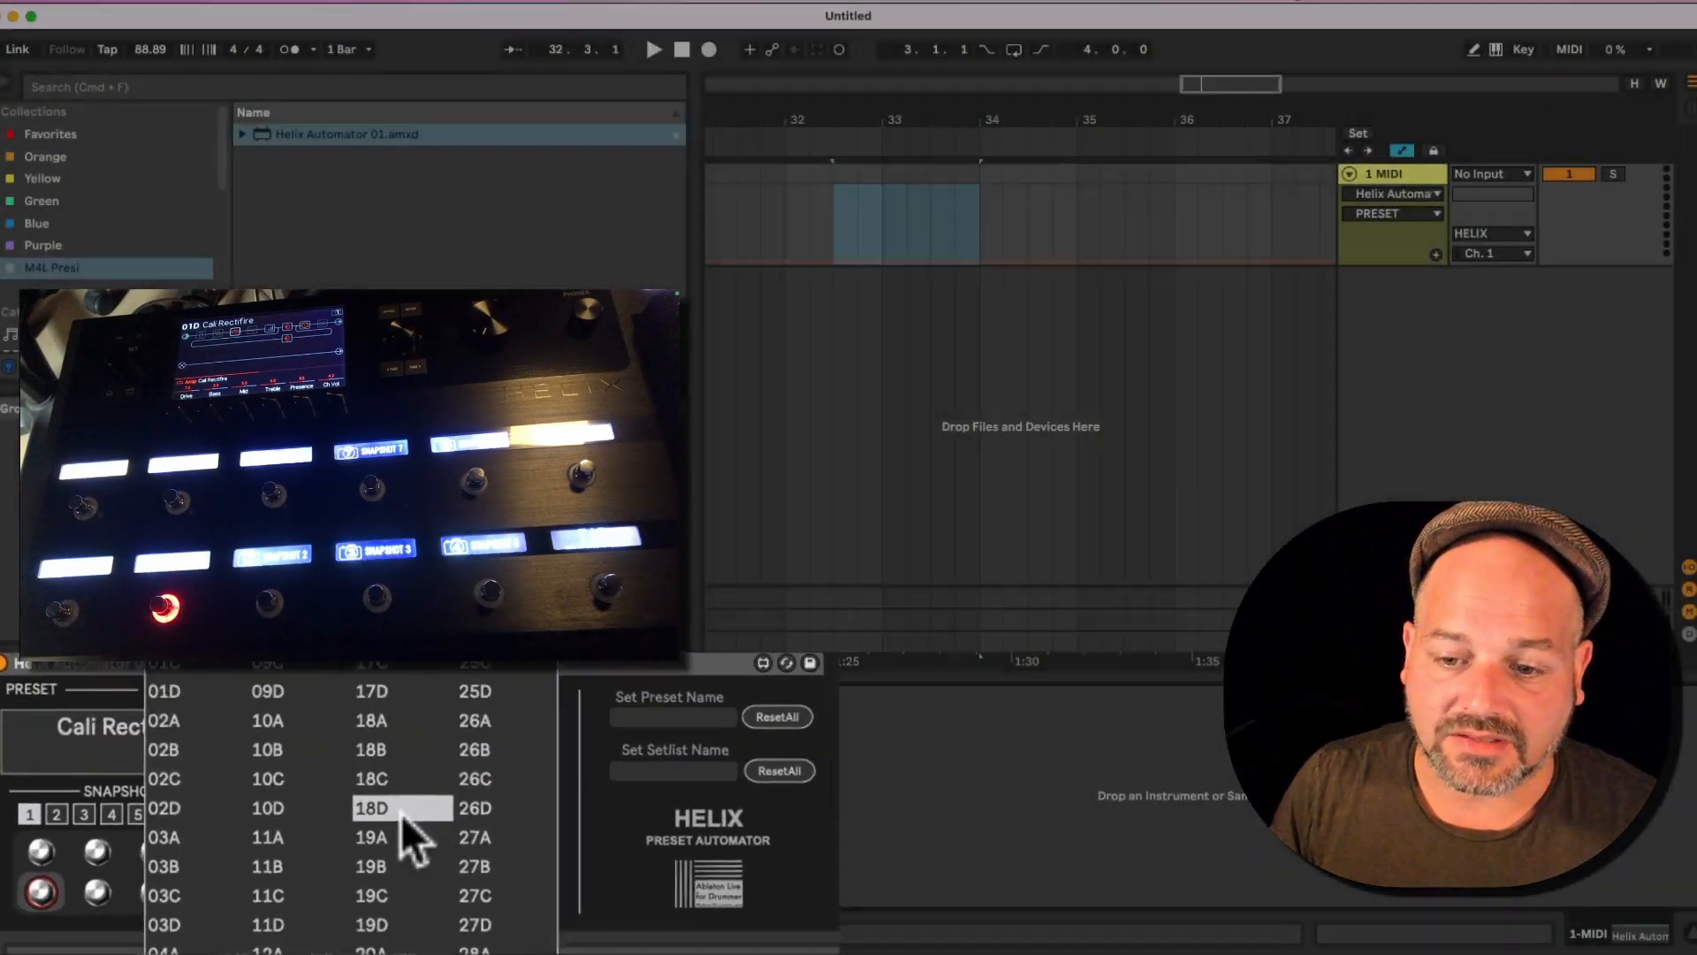
left_click(403, 812)
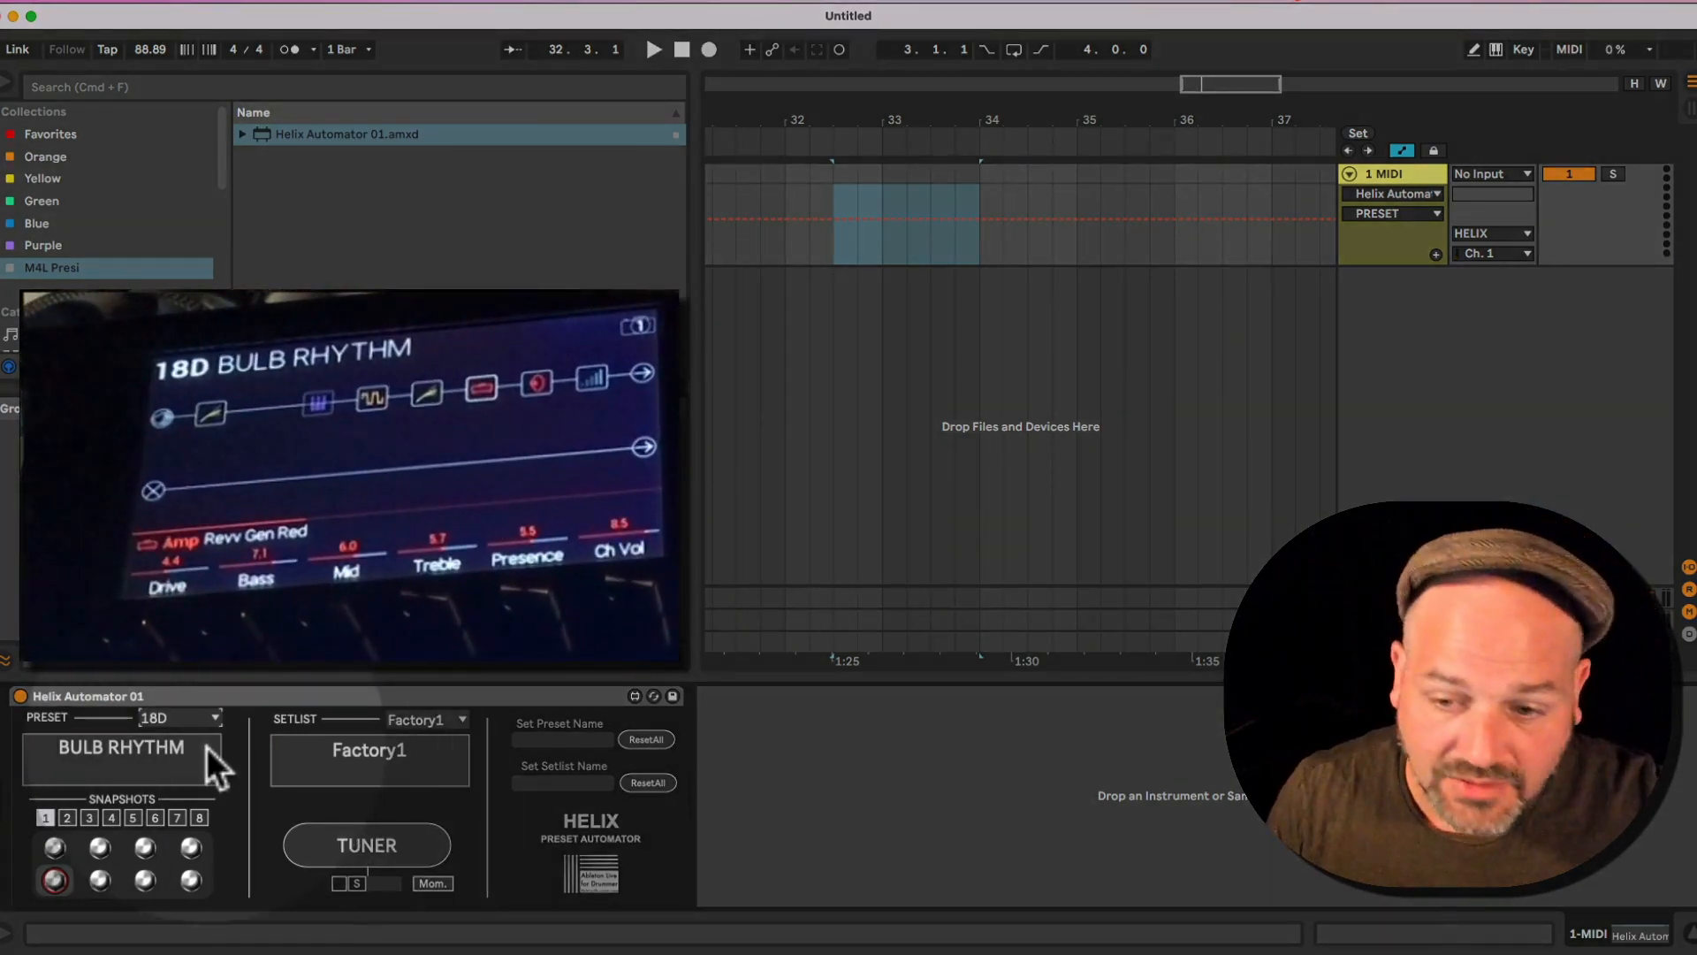
left_click(180, 730)
left_click(358, 865)
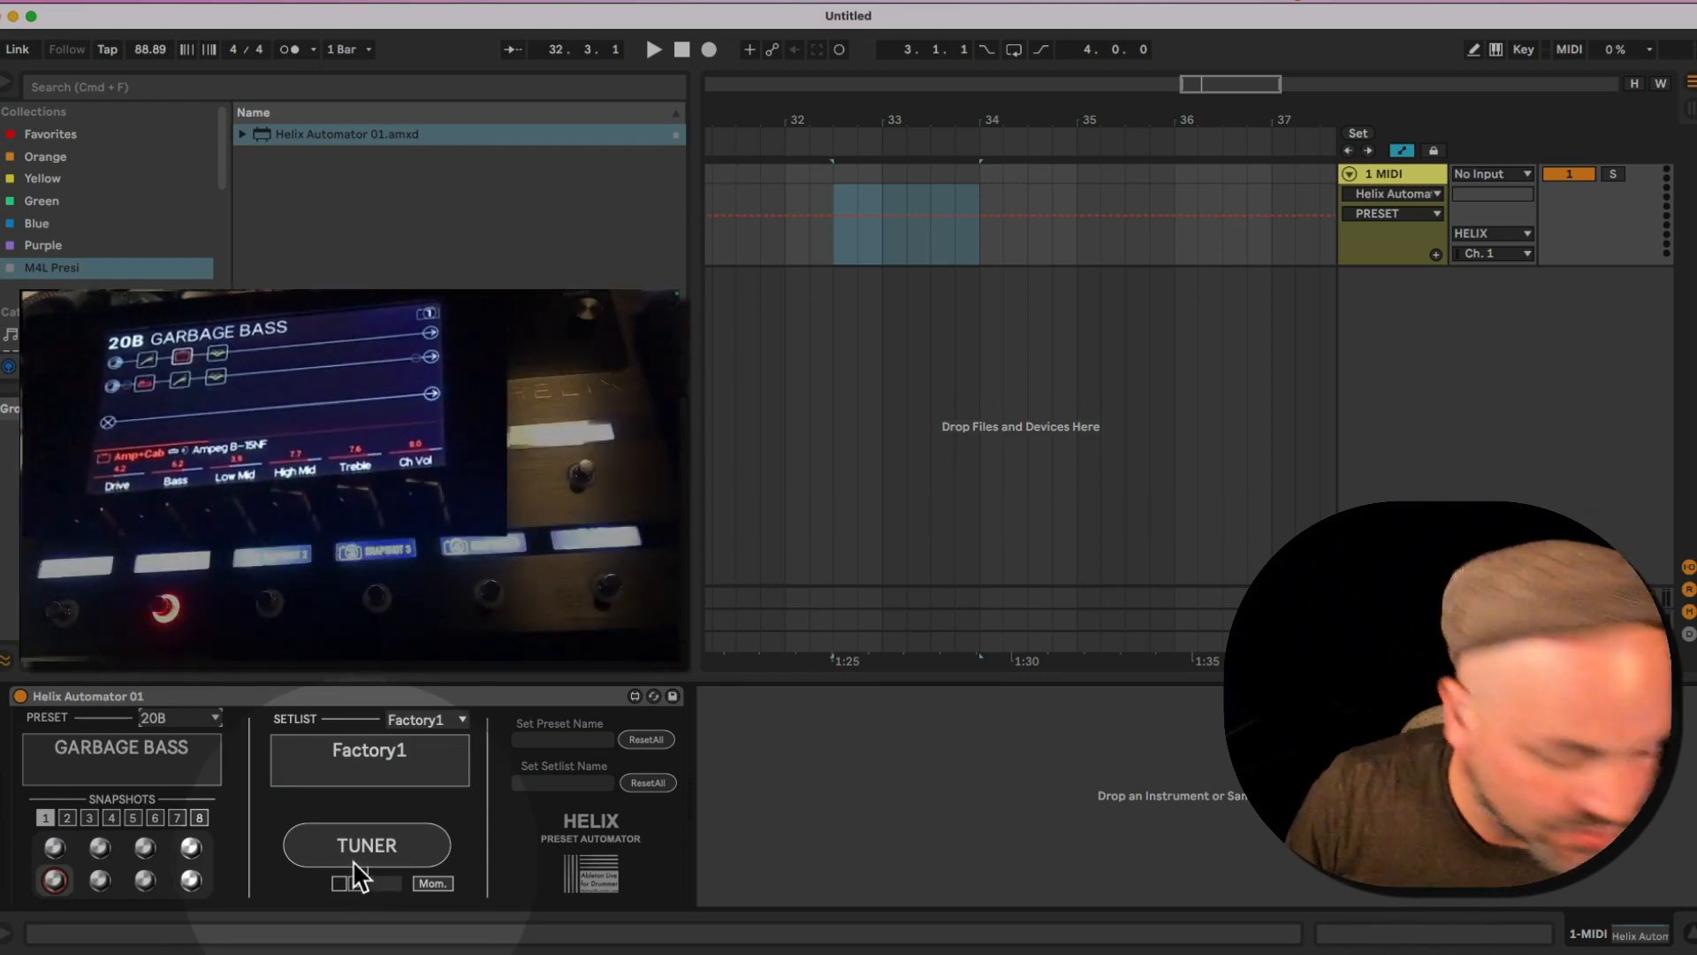
Recall snapshots 6, 7 and 8 of preset 20B in turn, then return to snapshot 6.
left_click(100, 847)
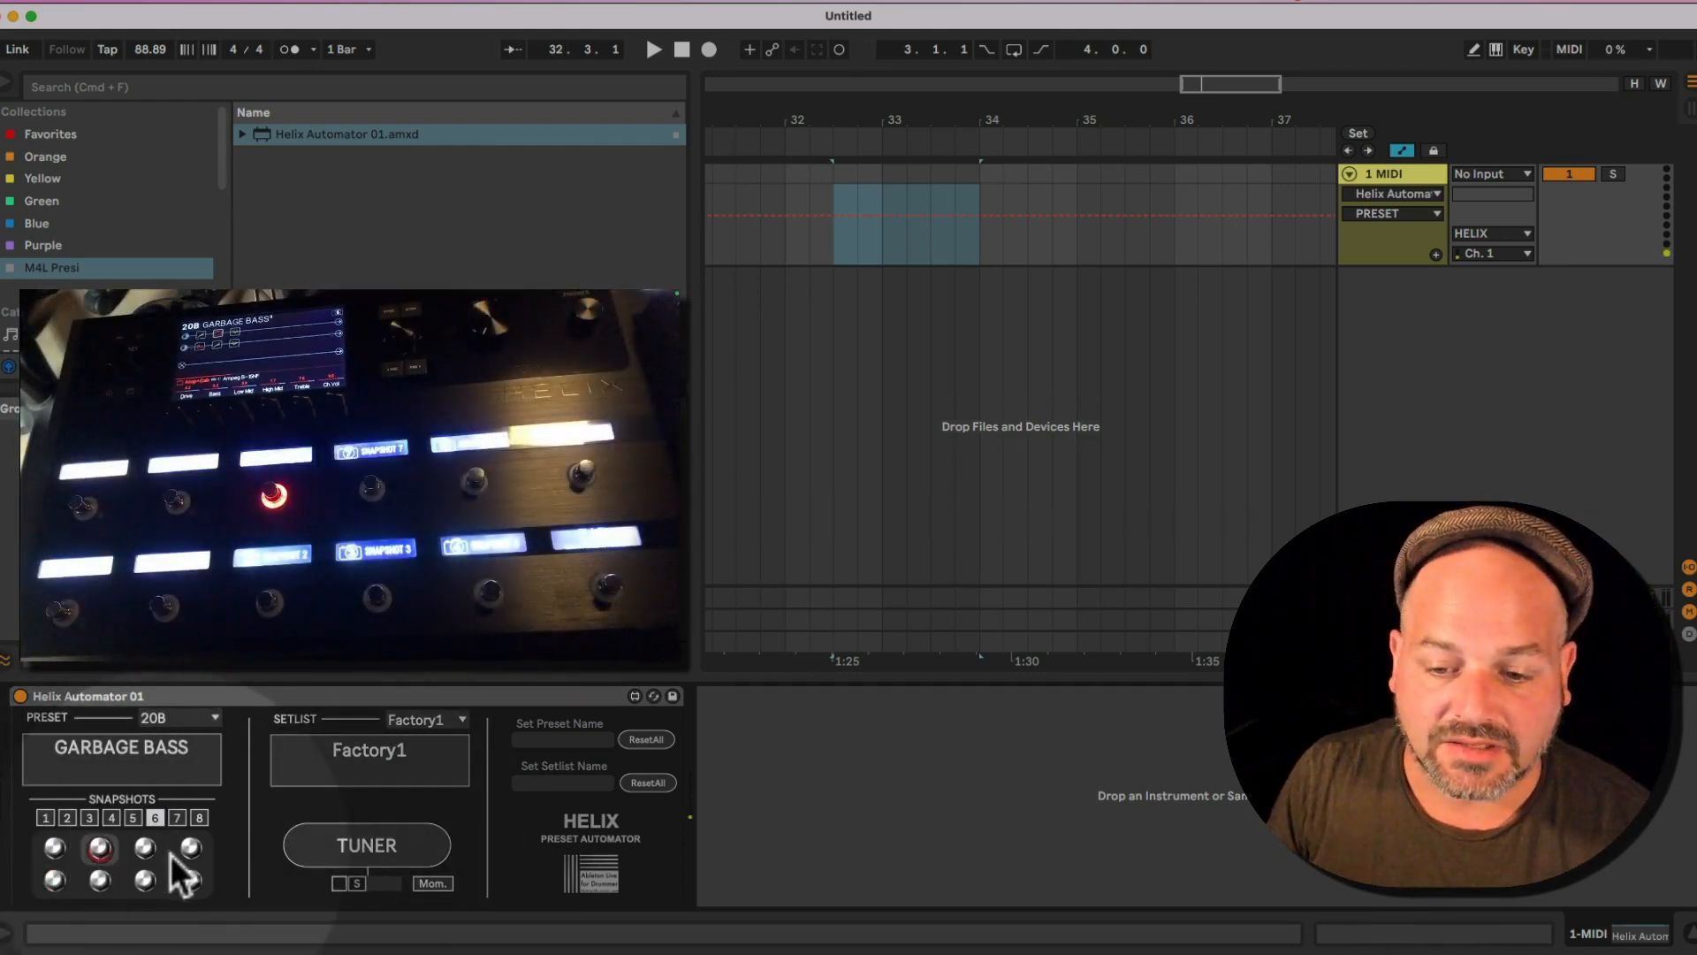
left_click(145, 848)
left_click(193, 850)
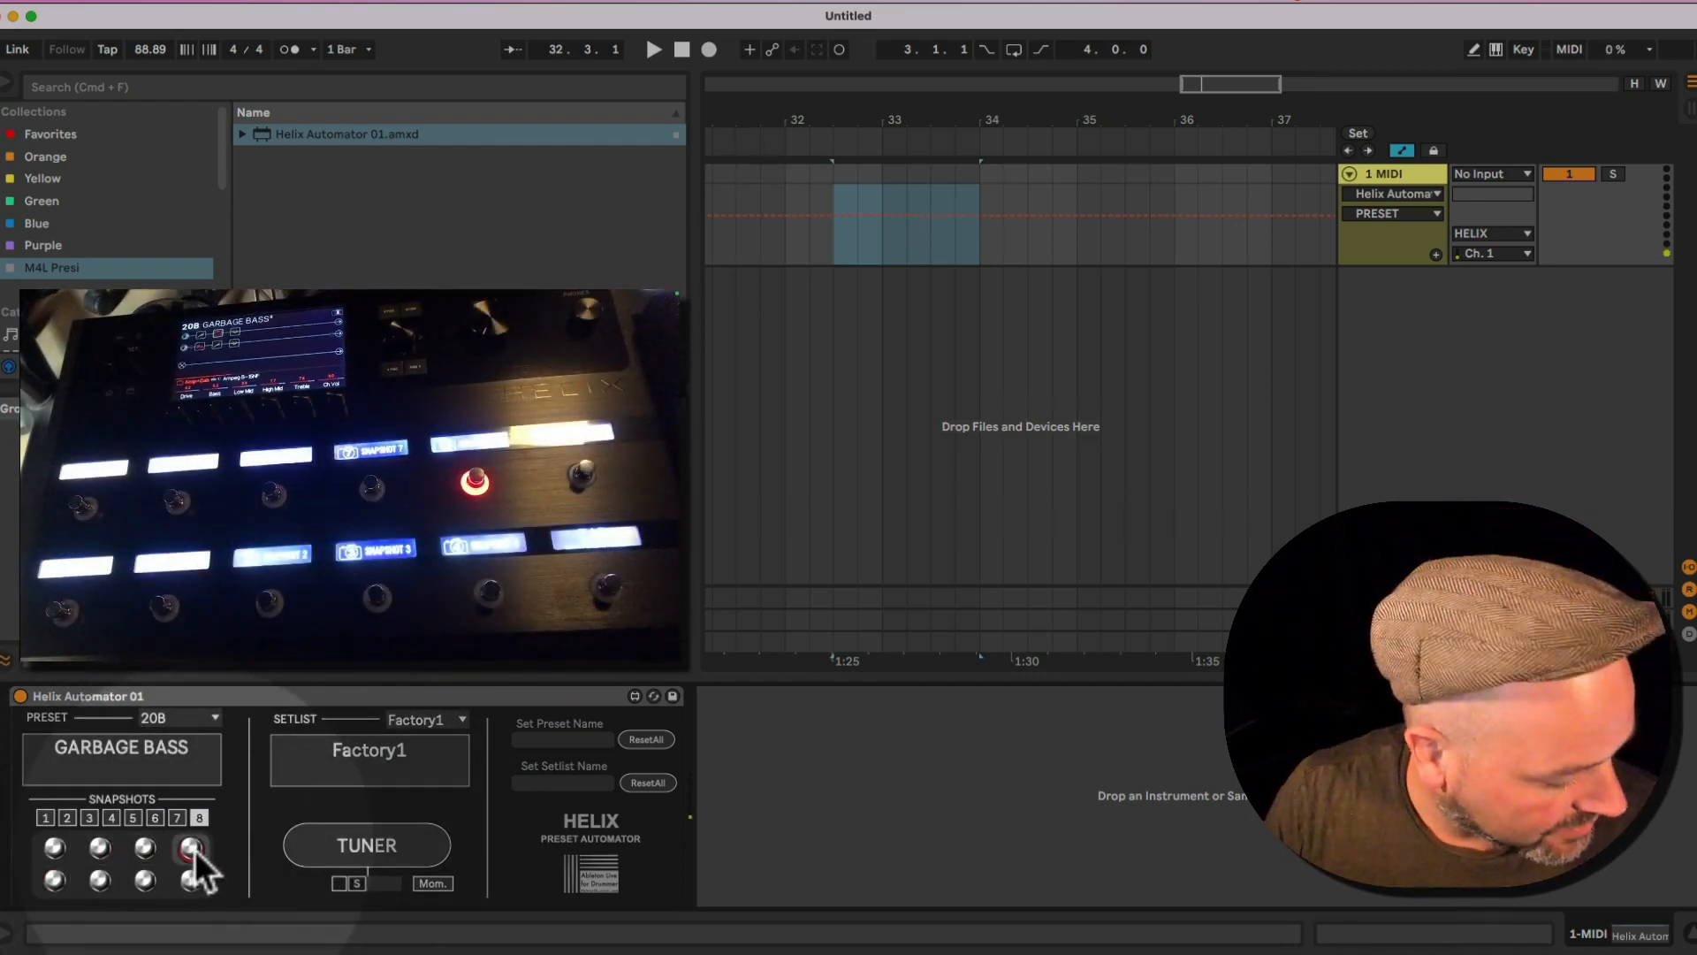
left_click(99, 848)
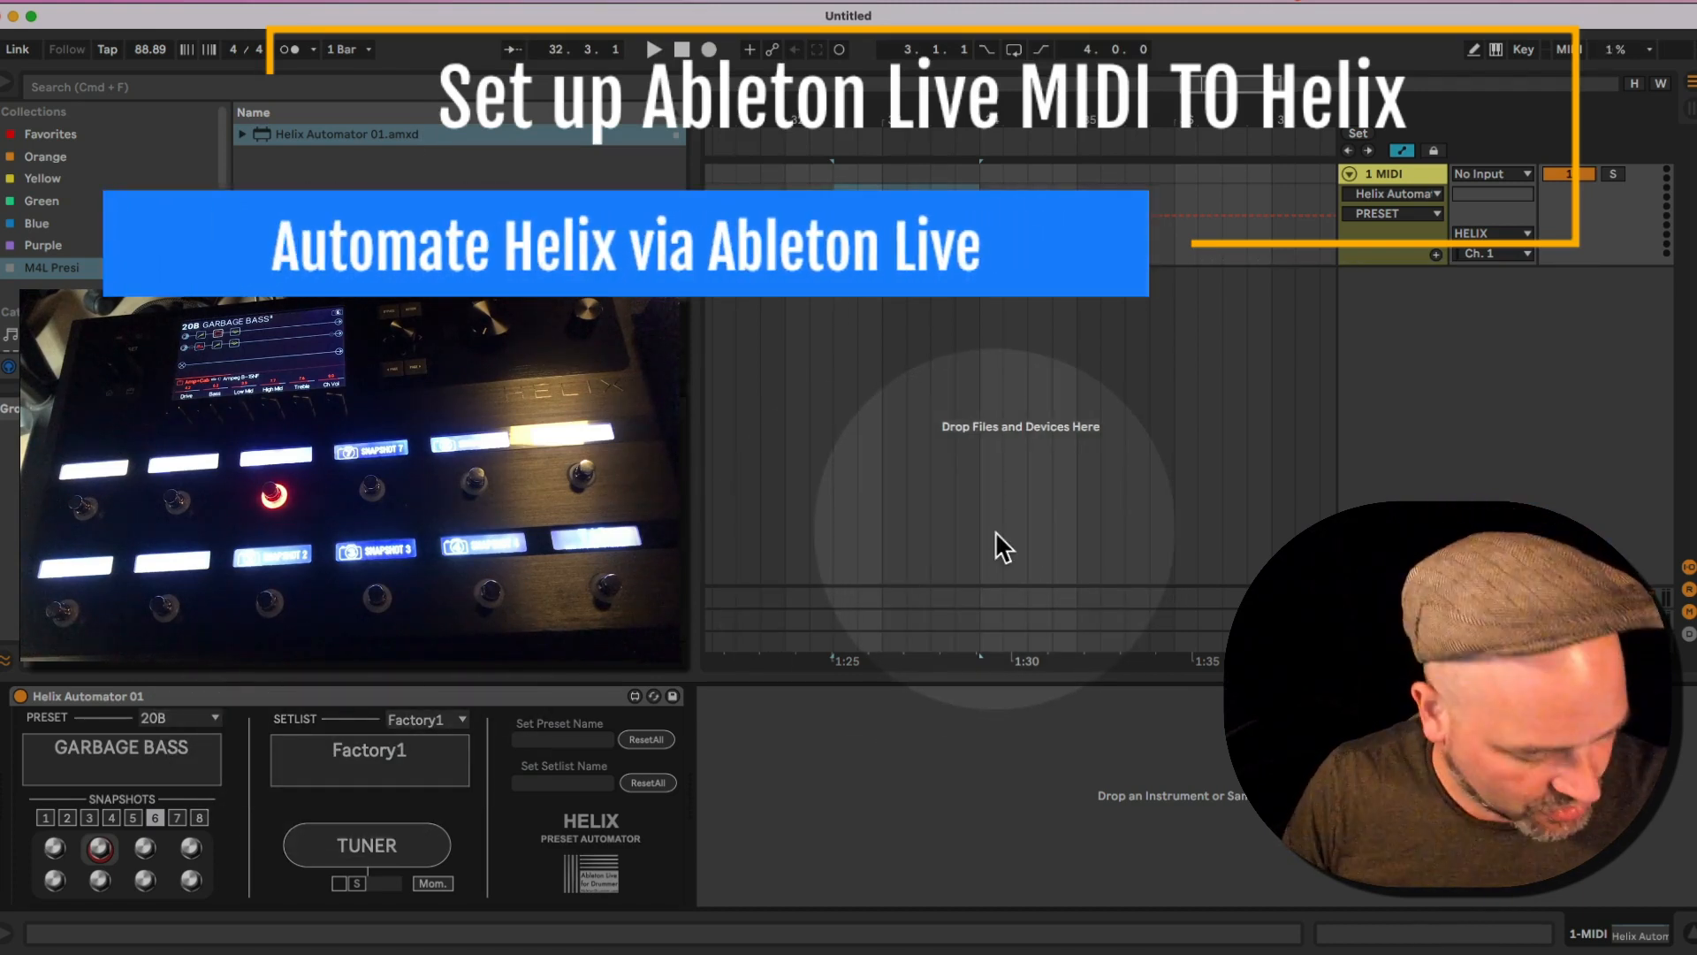
Check the MIDI port settings in the preferences for the HELIX output's Track option, then close the preferences.
key("super+comma")
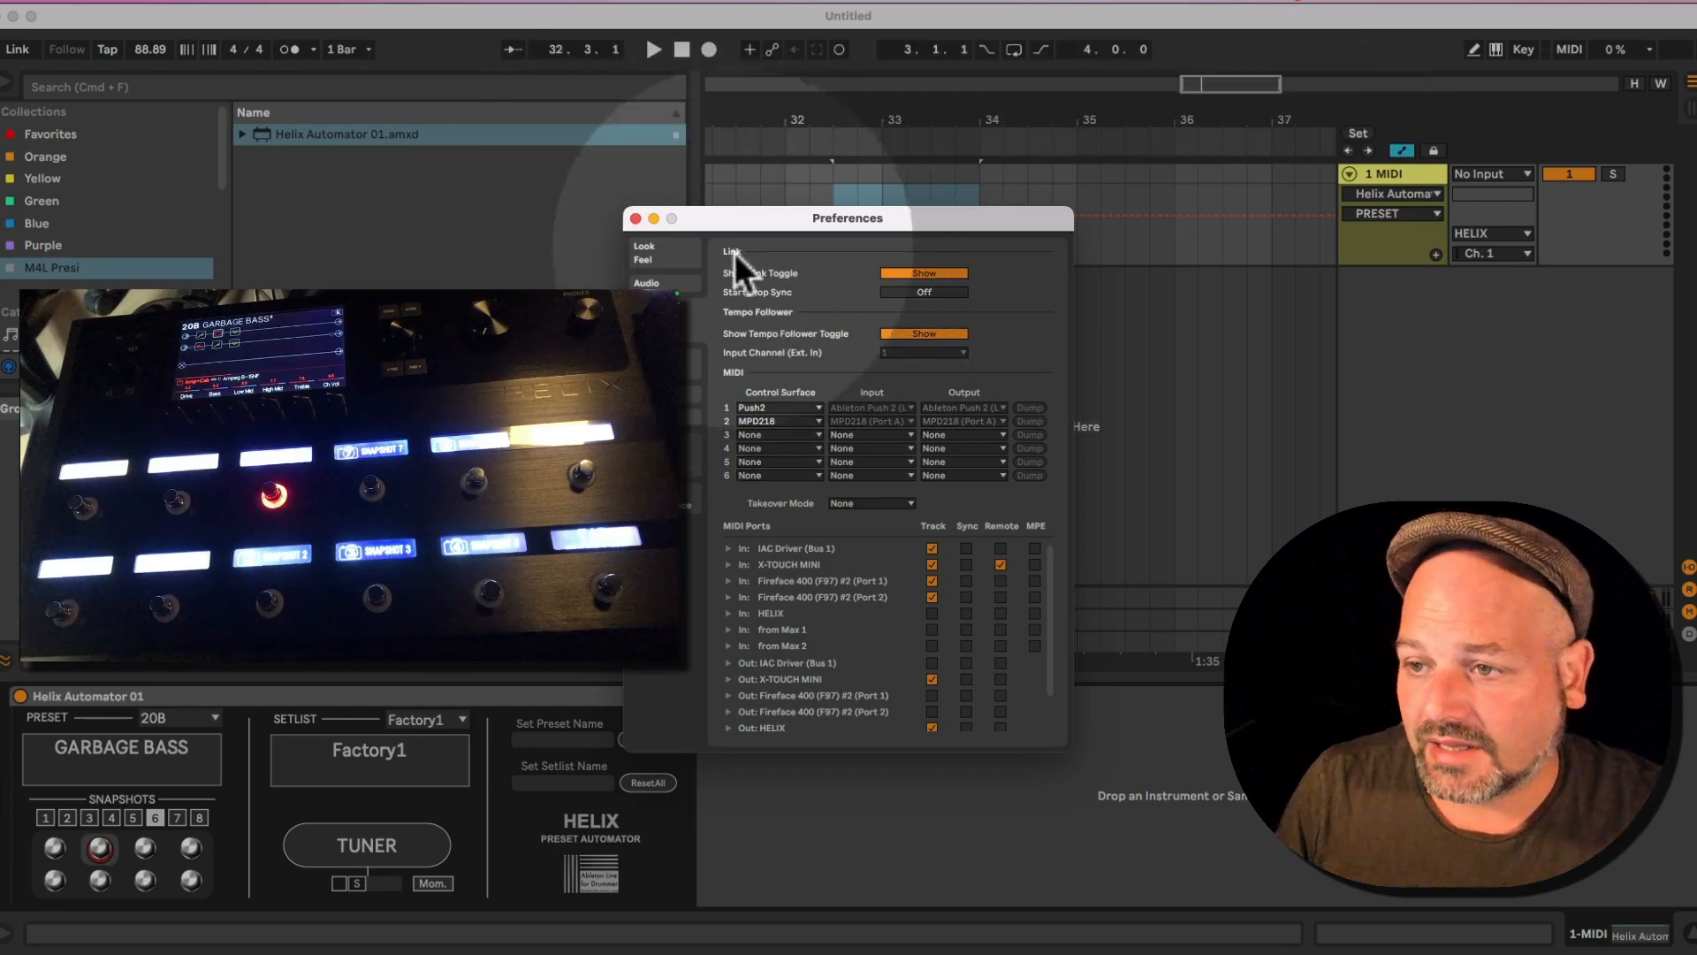
left_click_drag(751, 215, 878, 178)
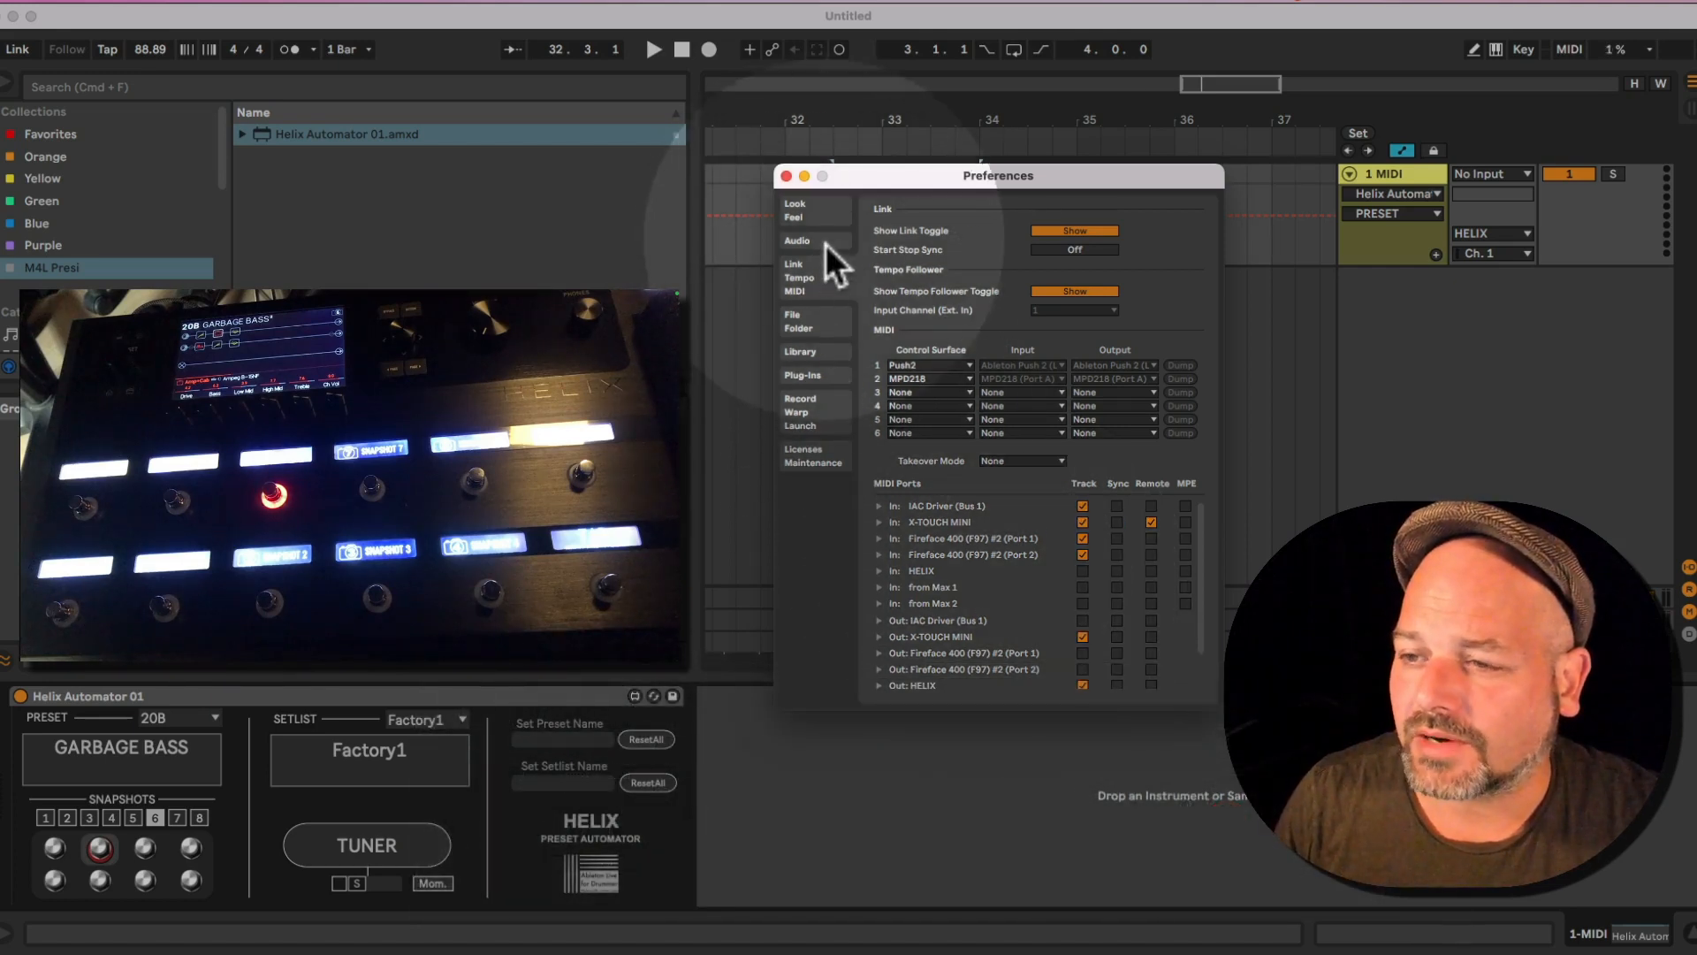
scroll(940, 645, "down", 2)
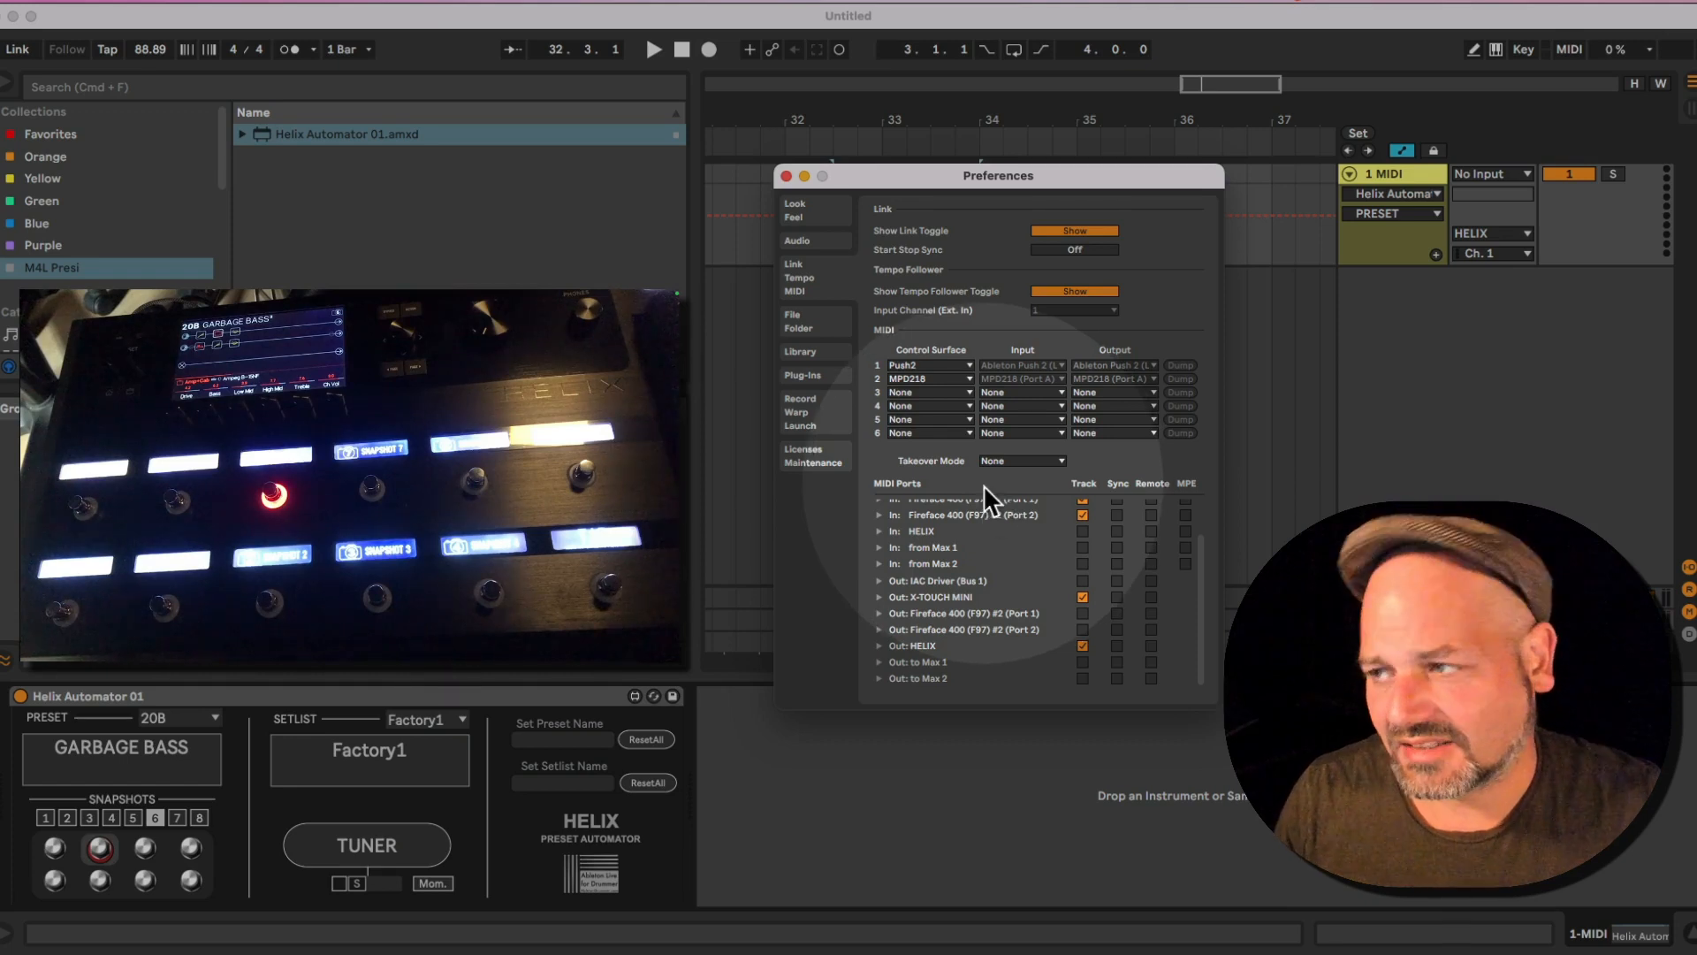
left_click(785, 175)
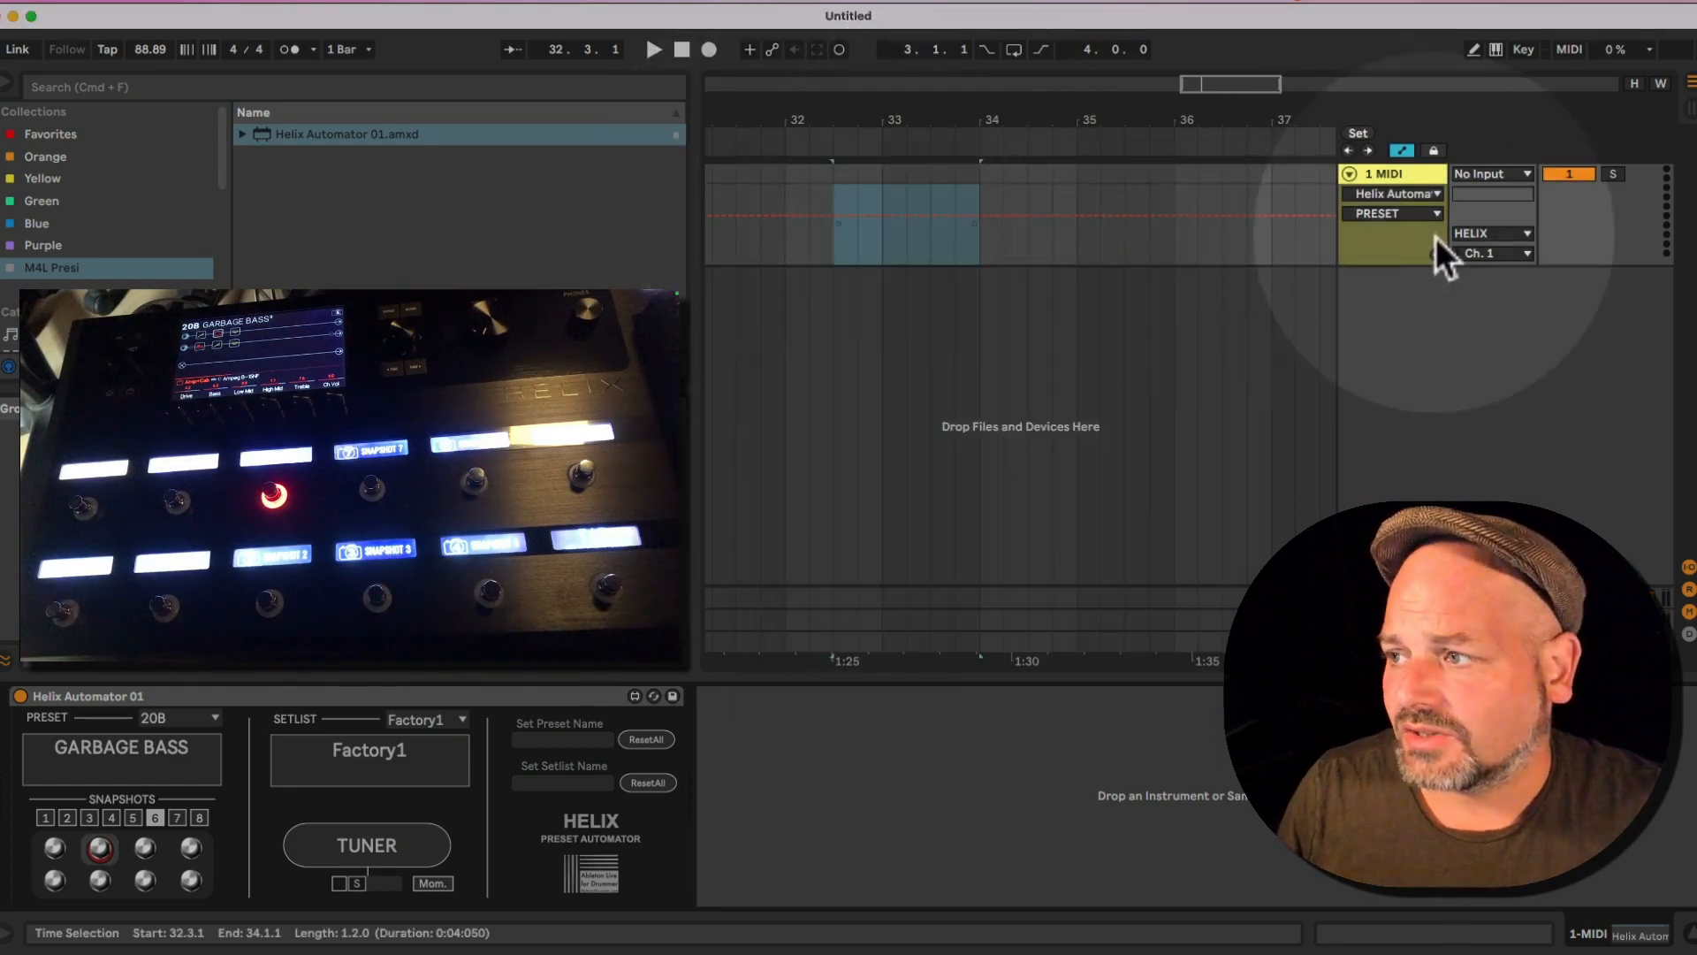
Replace the existing MIDI track with a newly inserted one and load Helix Automator 01.amxd onto it.
left_click(1401, 171)
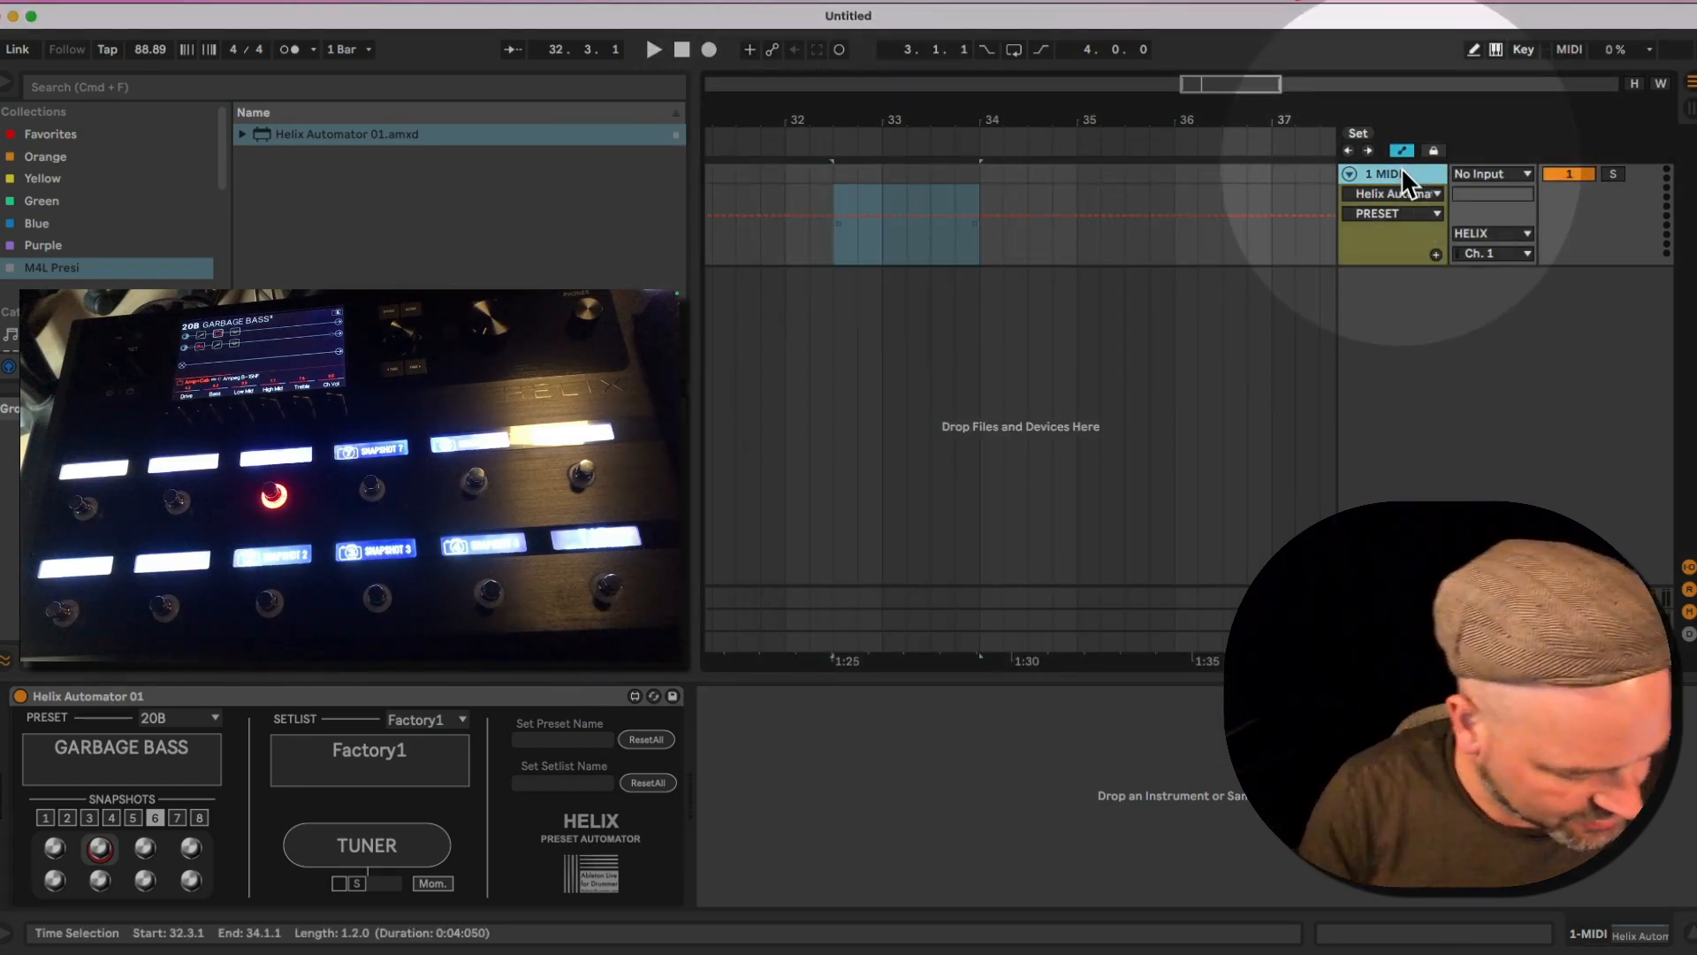
key("super+shift+t")
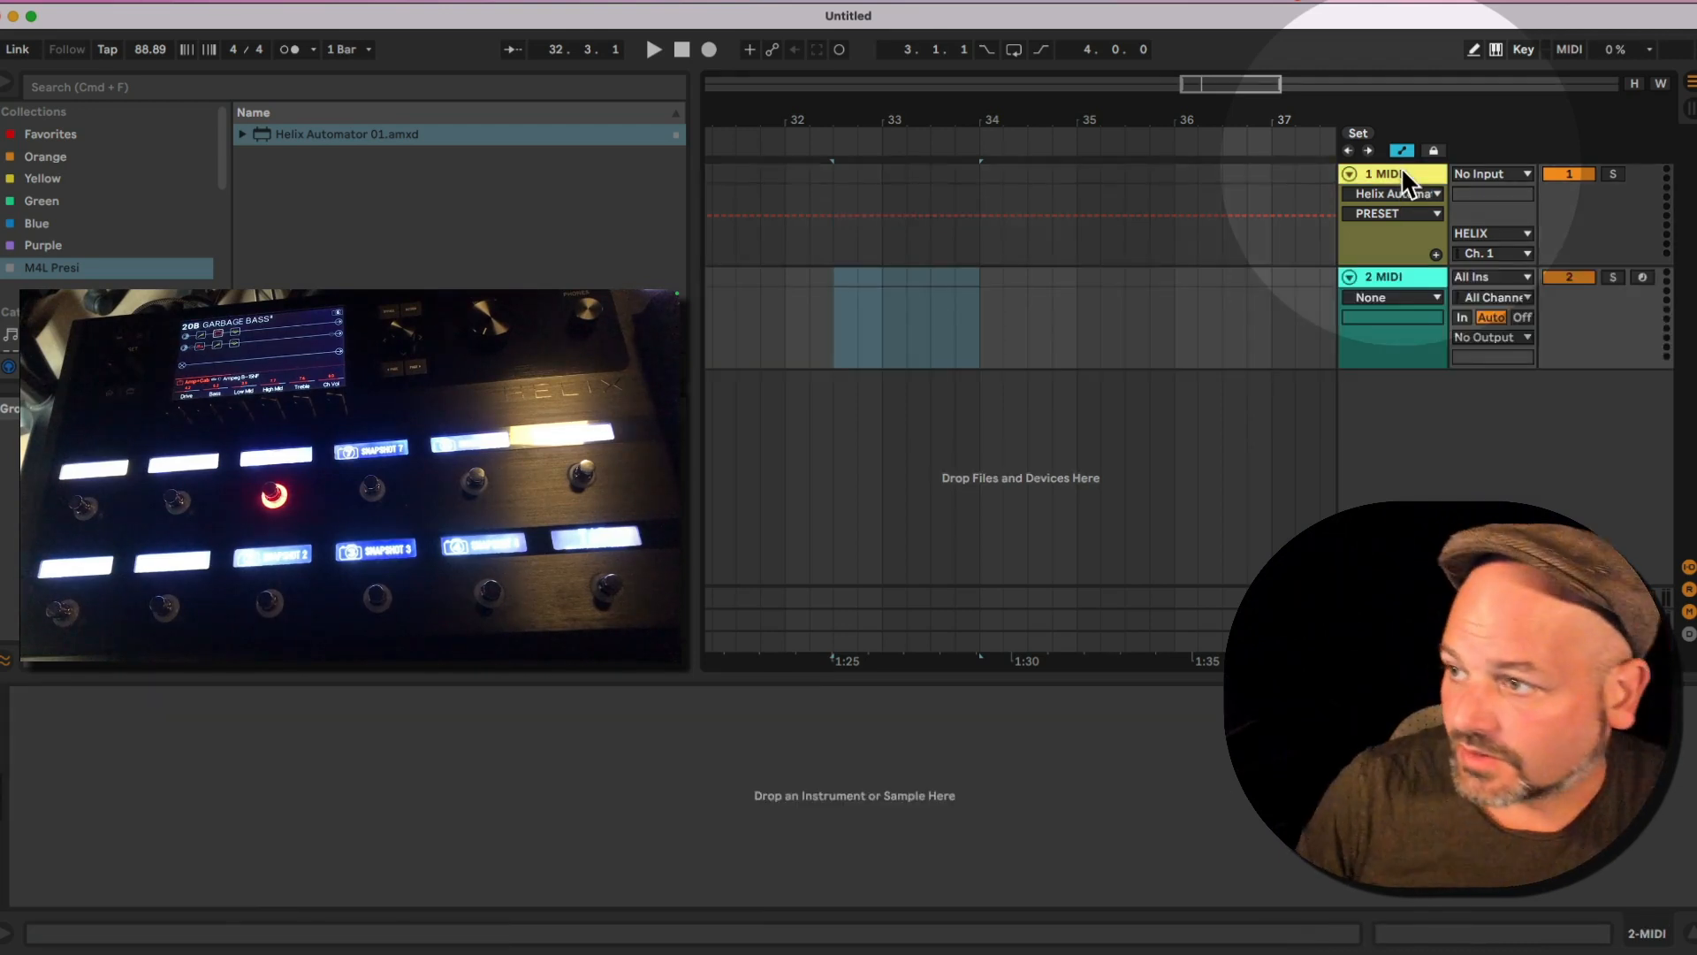
left_click(1402, 168)
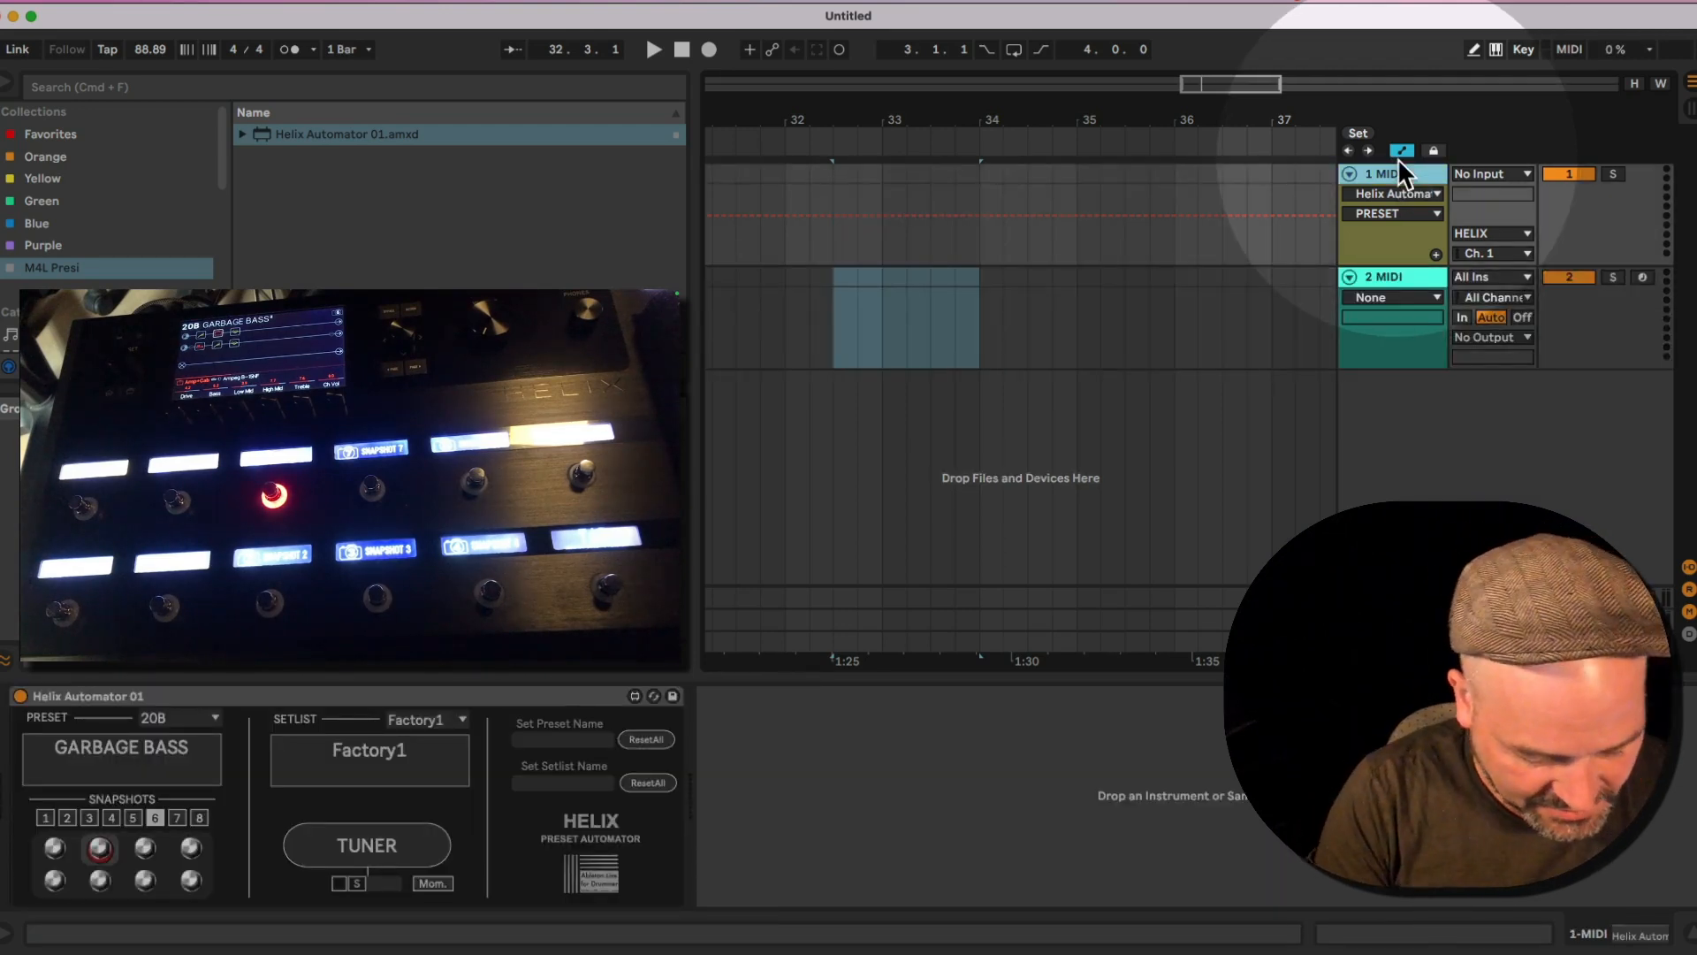
key("Delete")
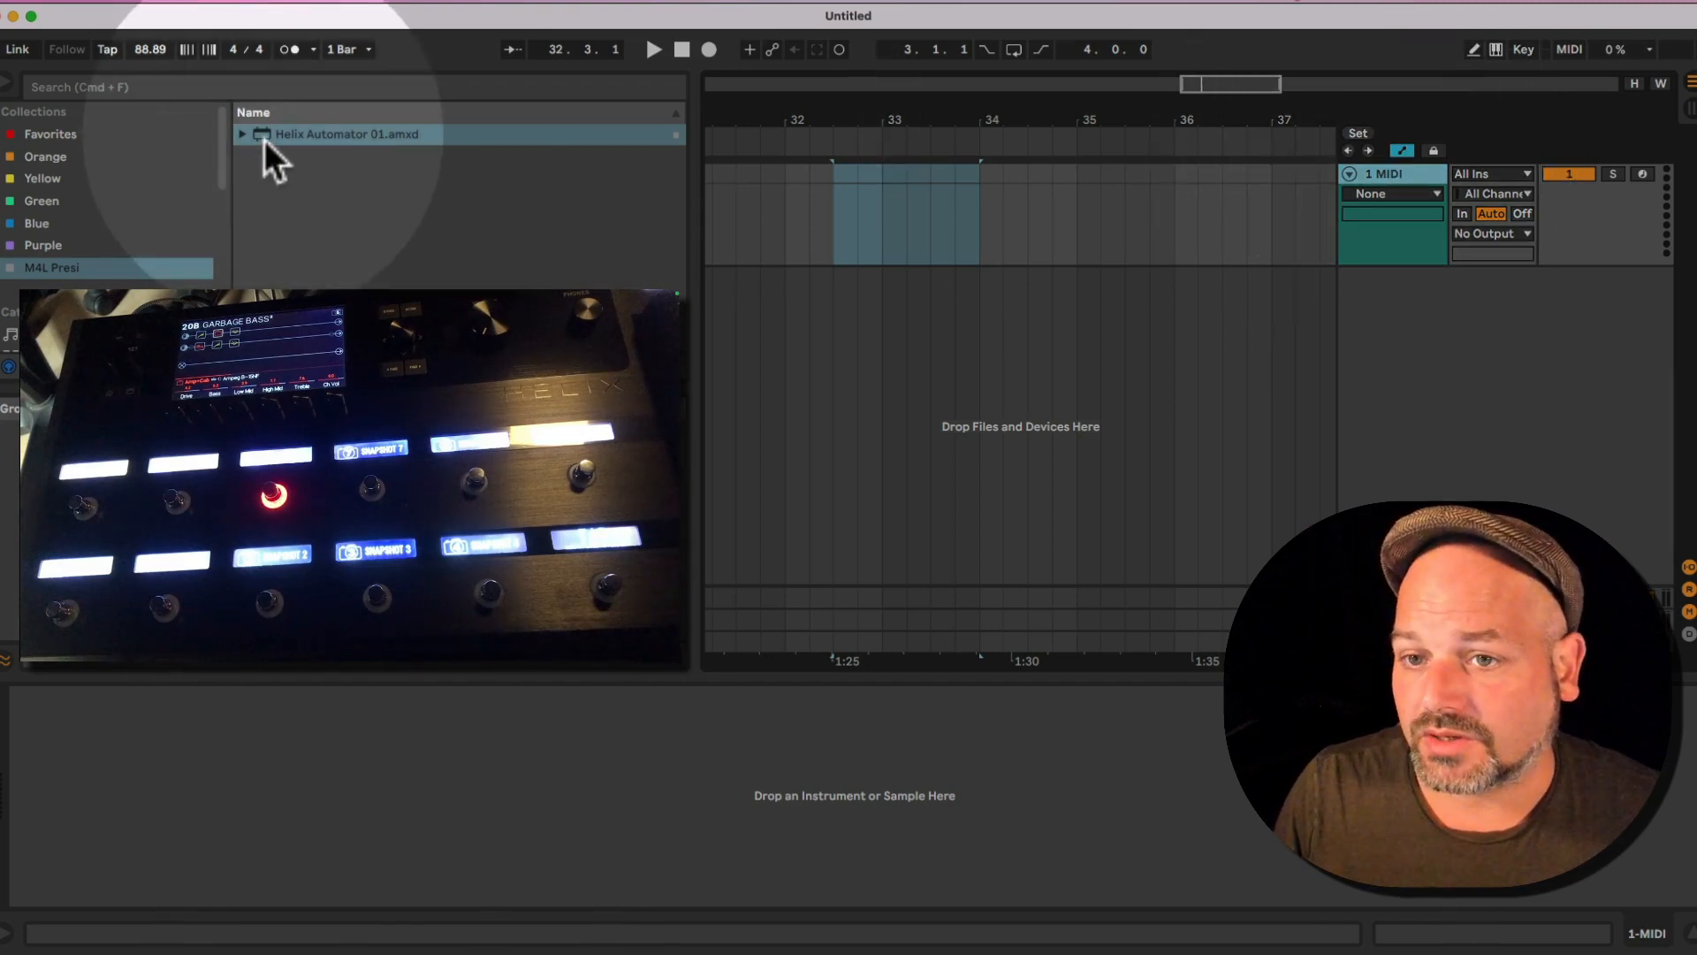
left_click_drag(263, 137, 837, 227)
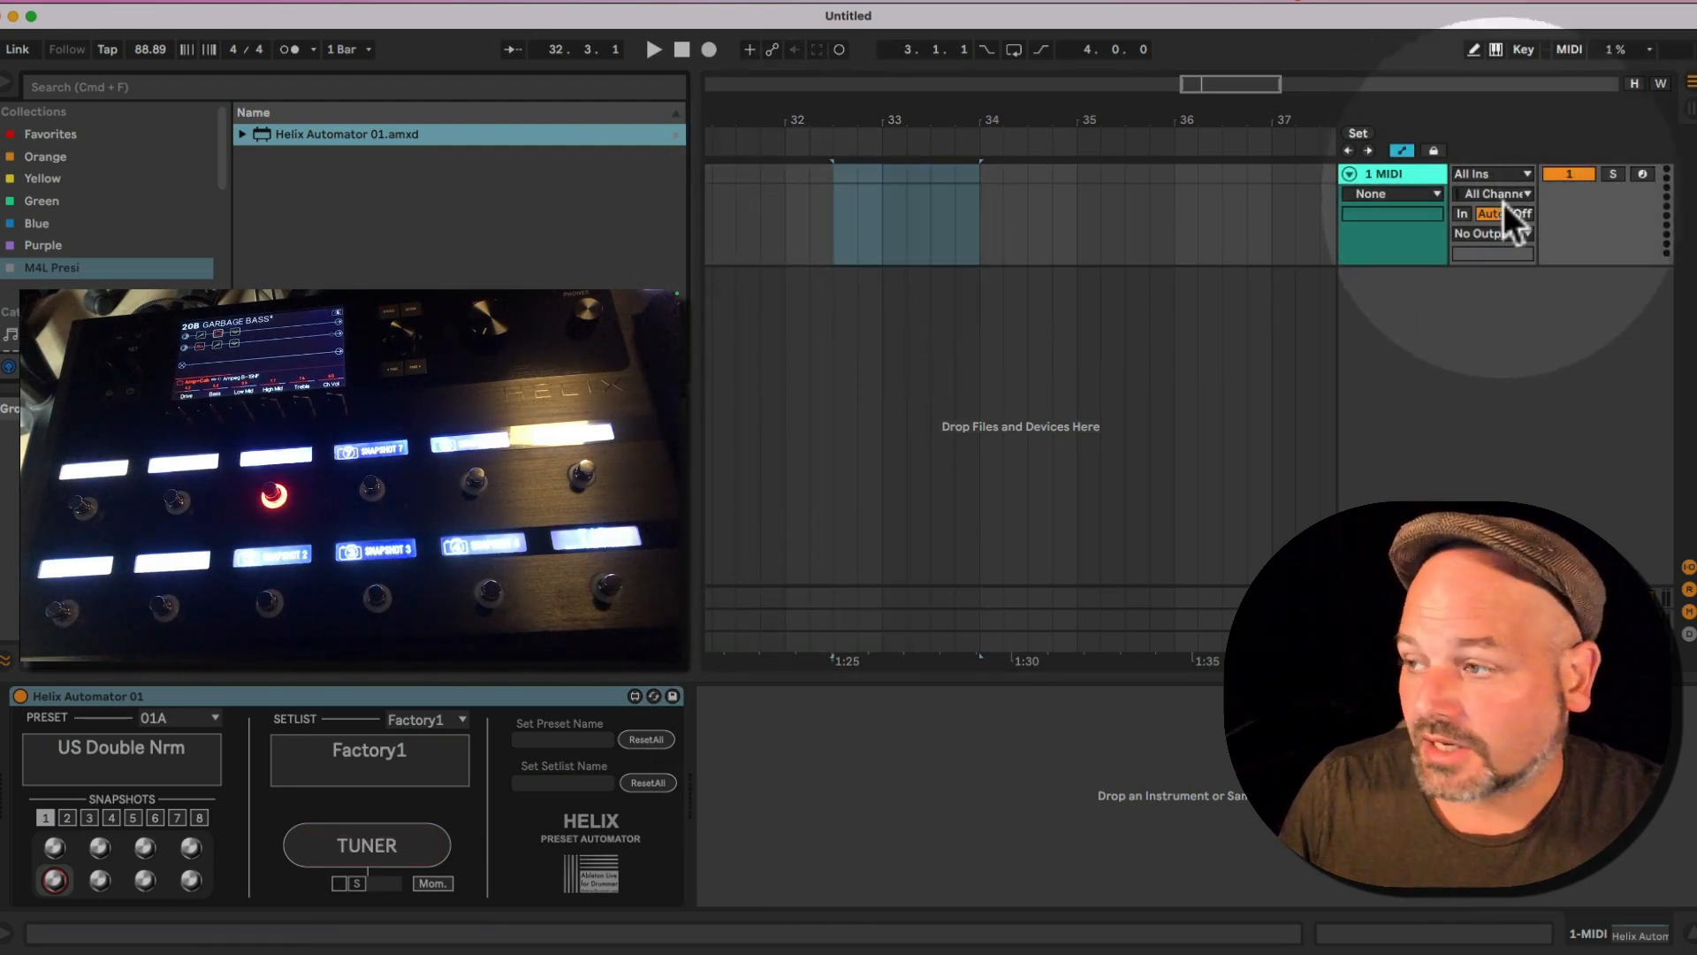
Route the MIDI track's output to HELIX on channel 1 and set its input to No Input.
left_click(1503, 233)
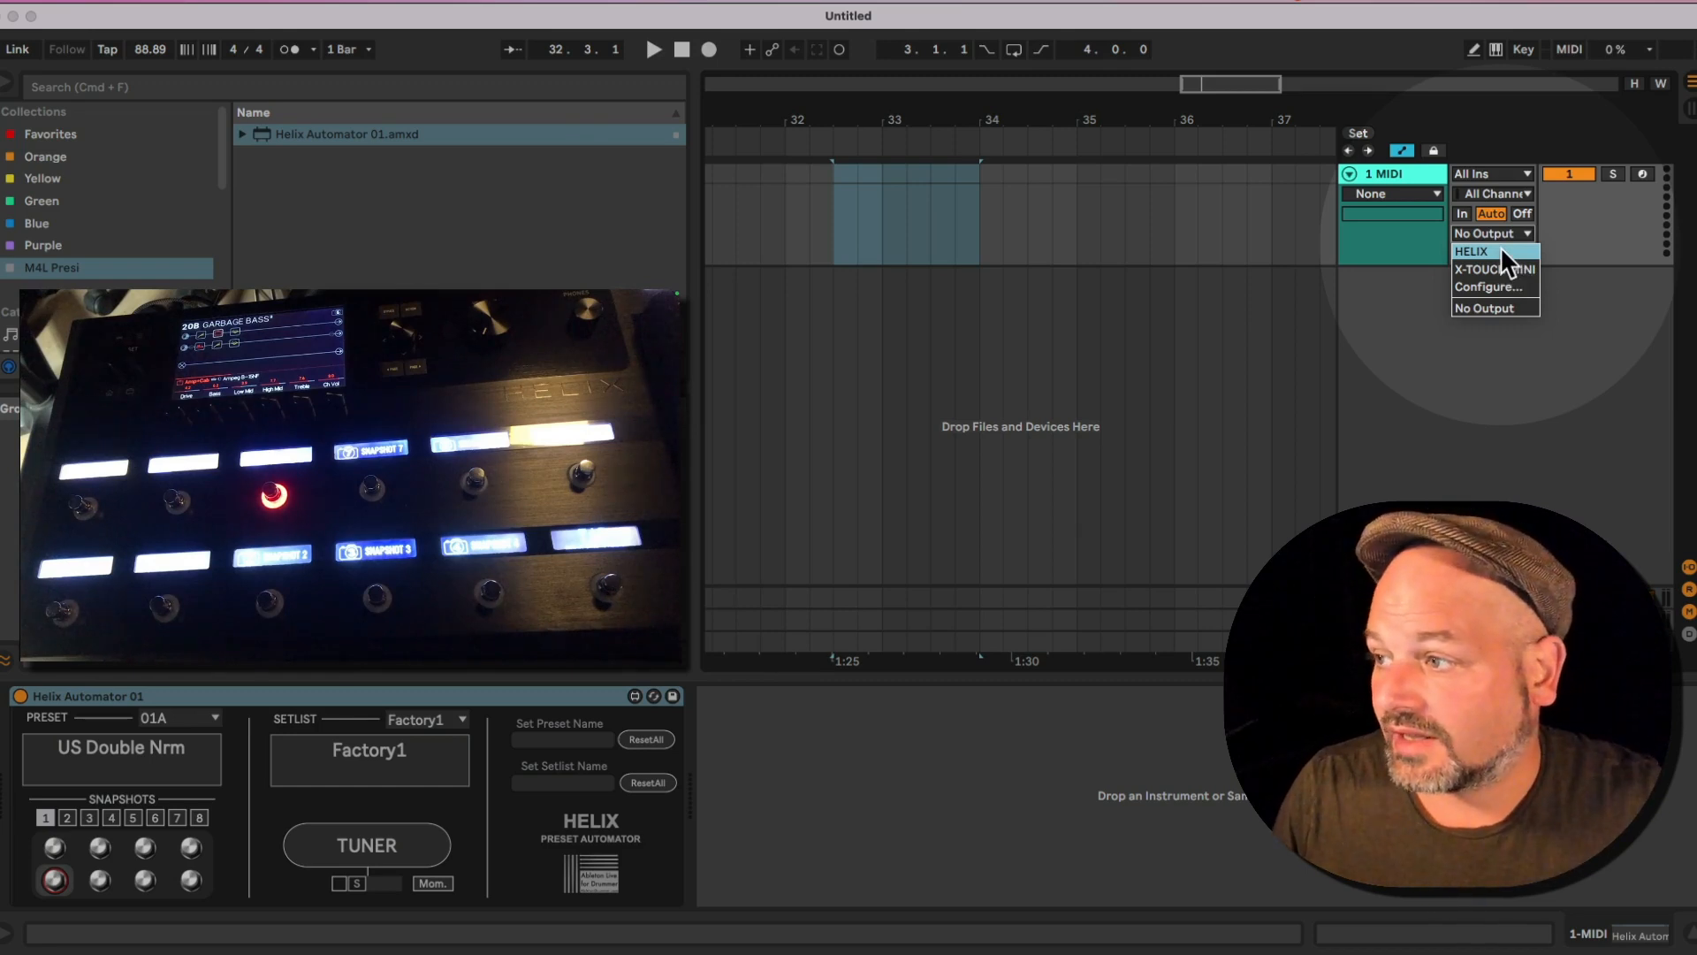
left_click(1487, 255)
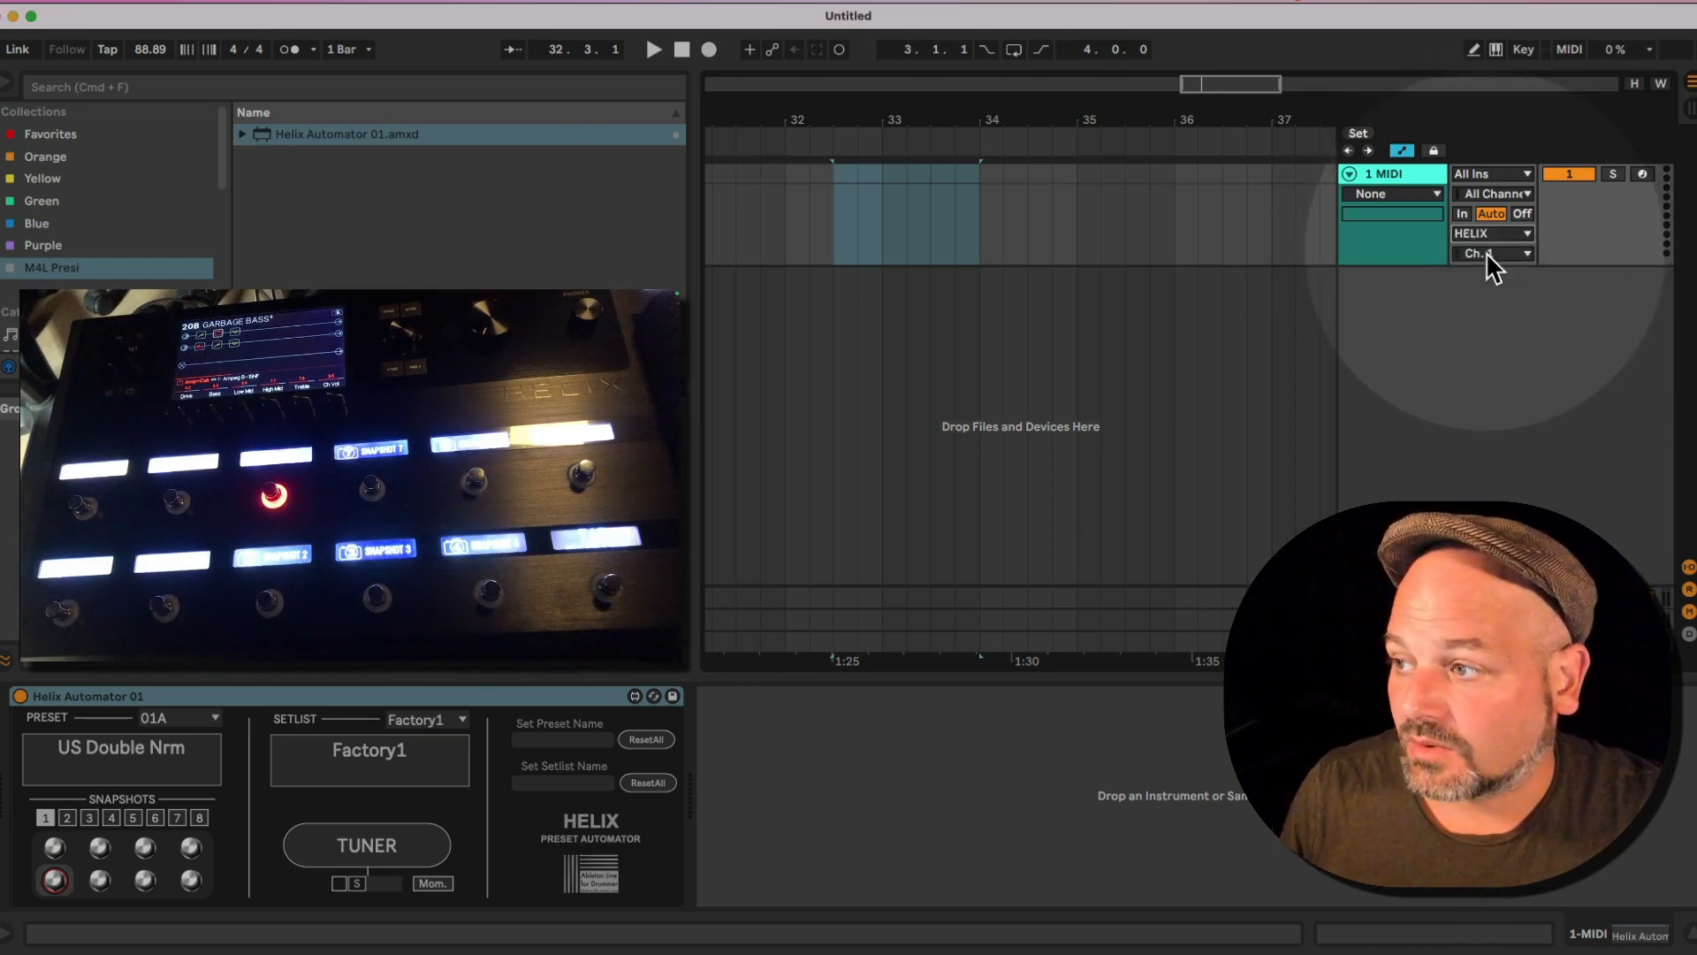
left_click(1489, 254)
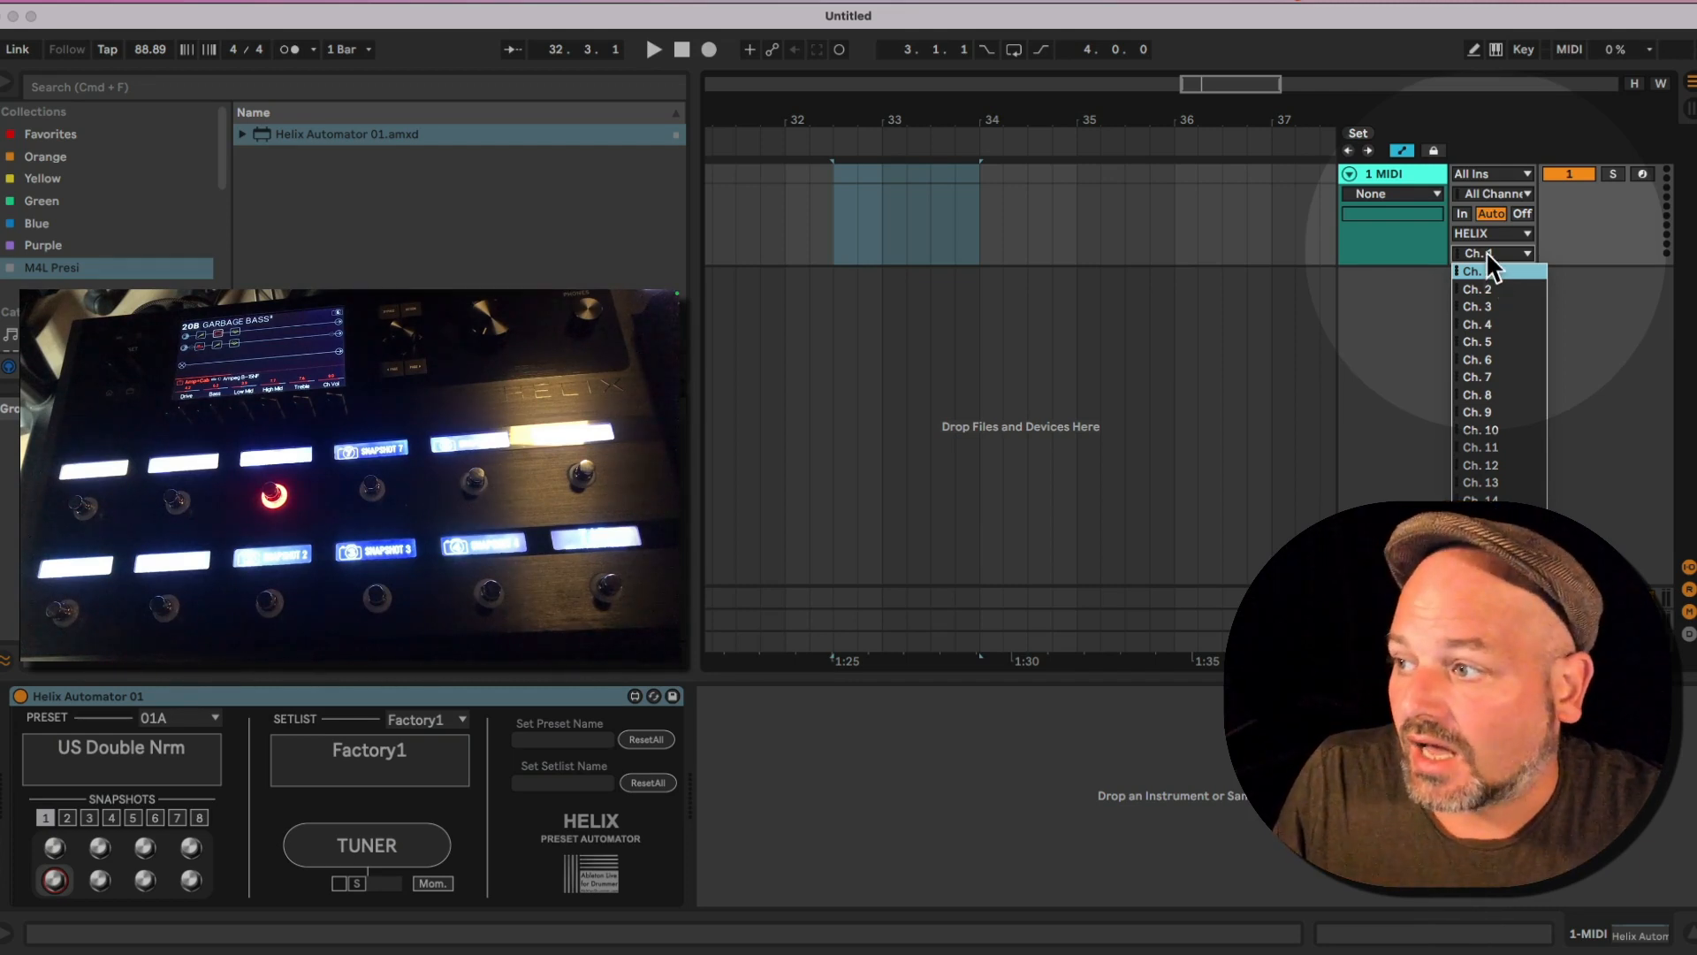
left_click(1486, 251)
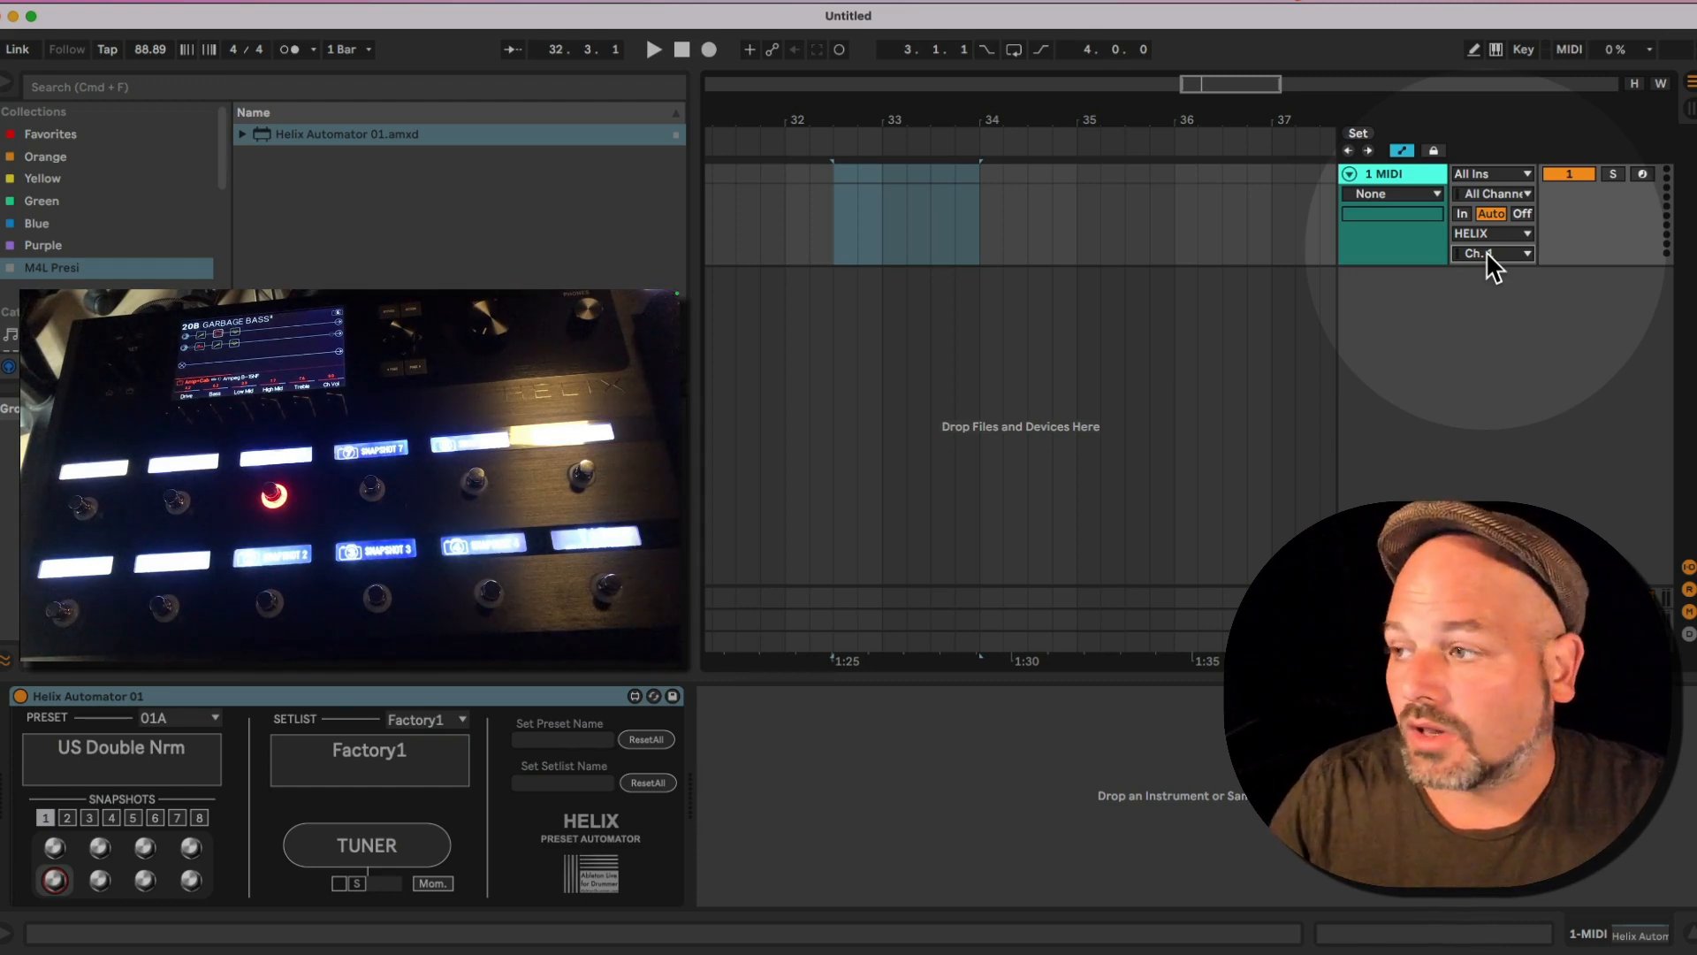
left_click(1486, 176)
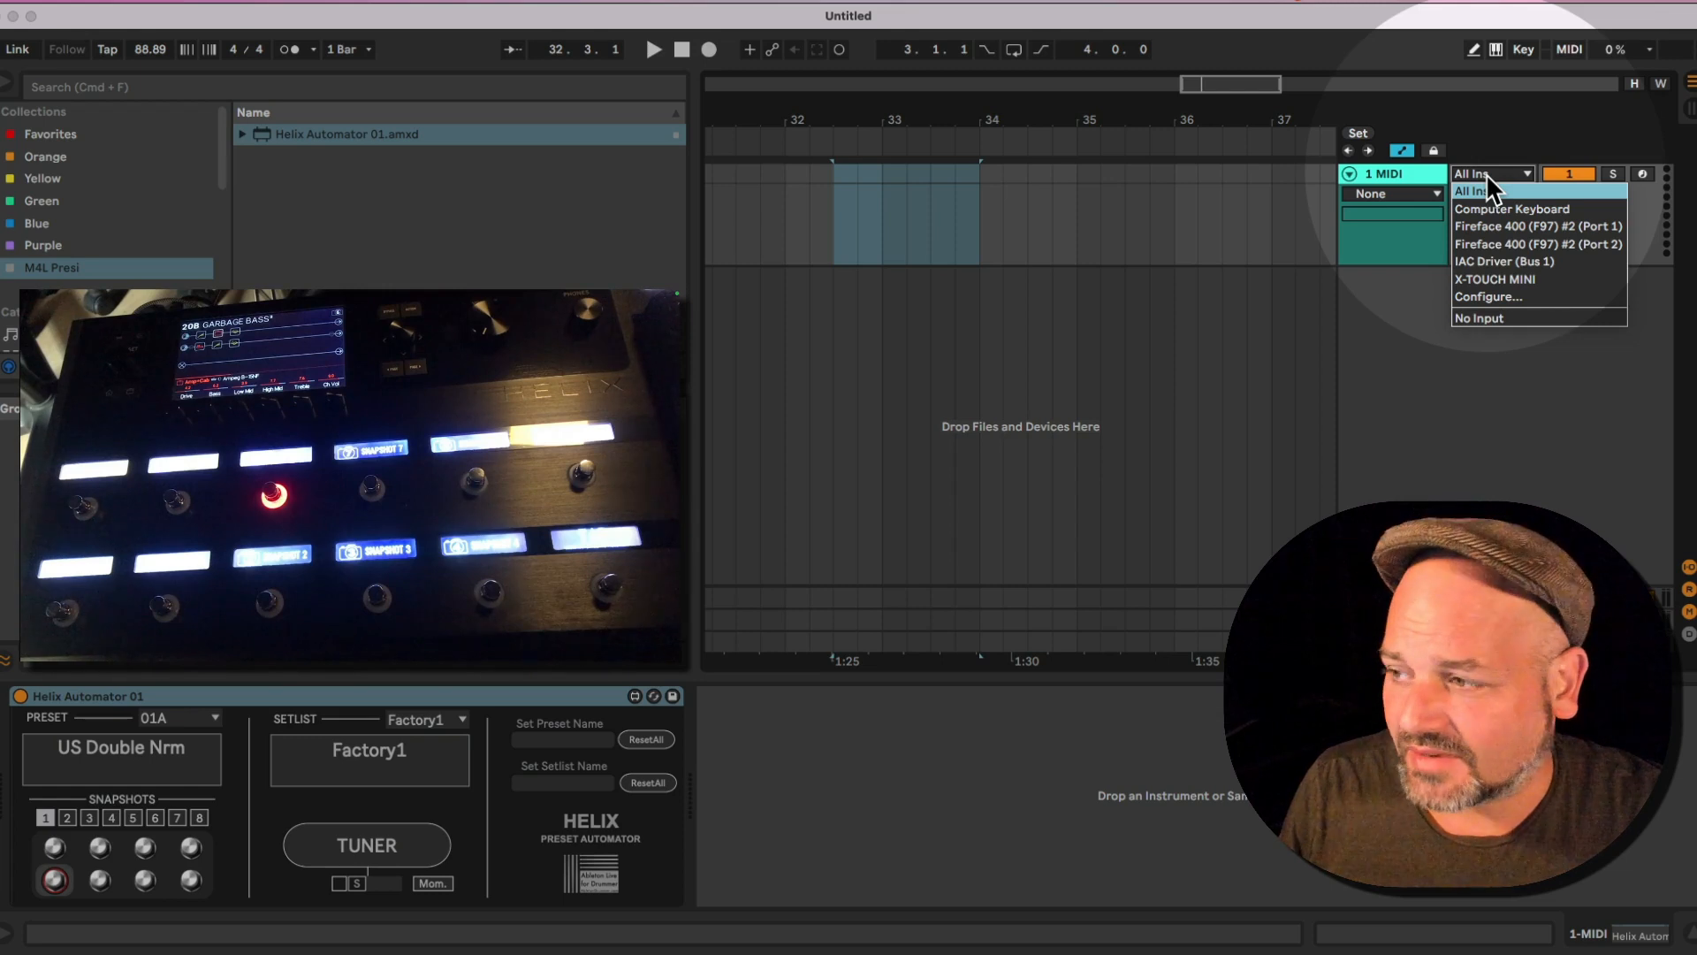
left_click(1503, 316)
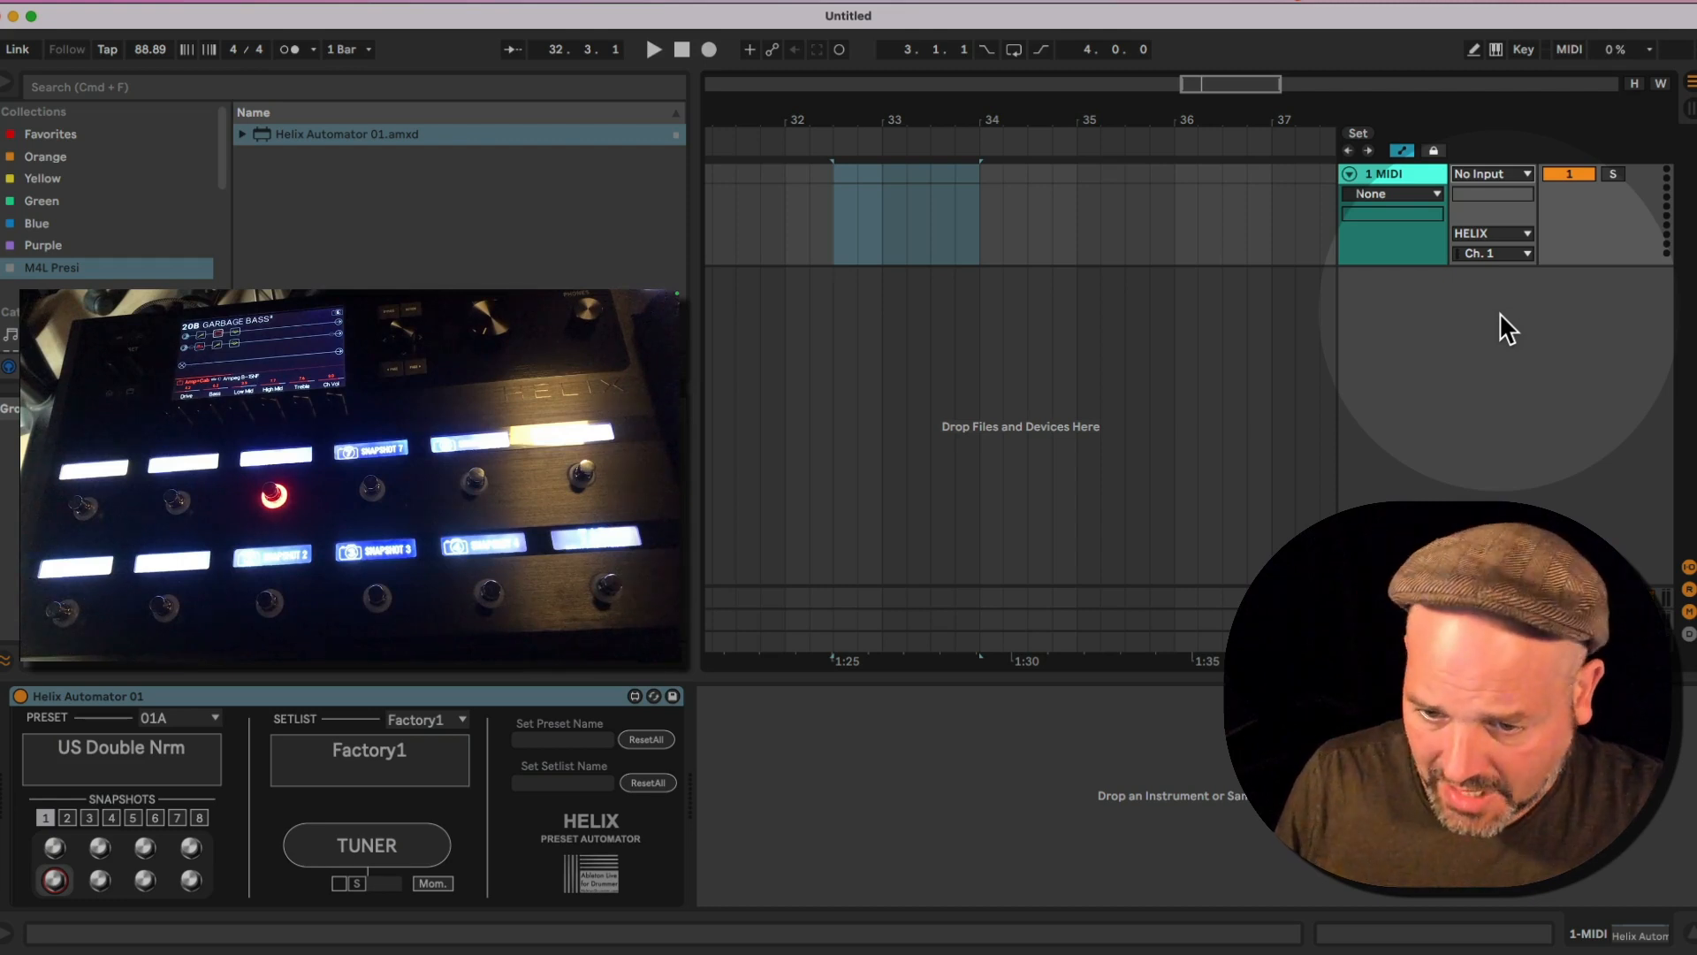
Select preset 10C in Helix Automator and recall snapshot 3, then snapshot 4.
left_click(161, 724)
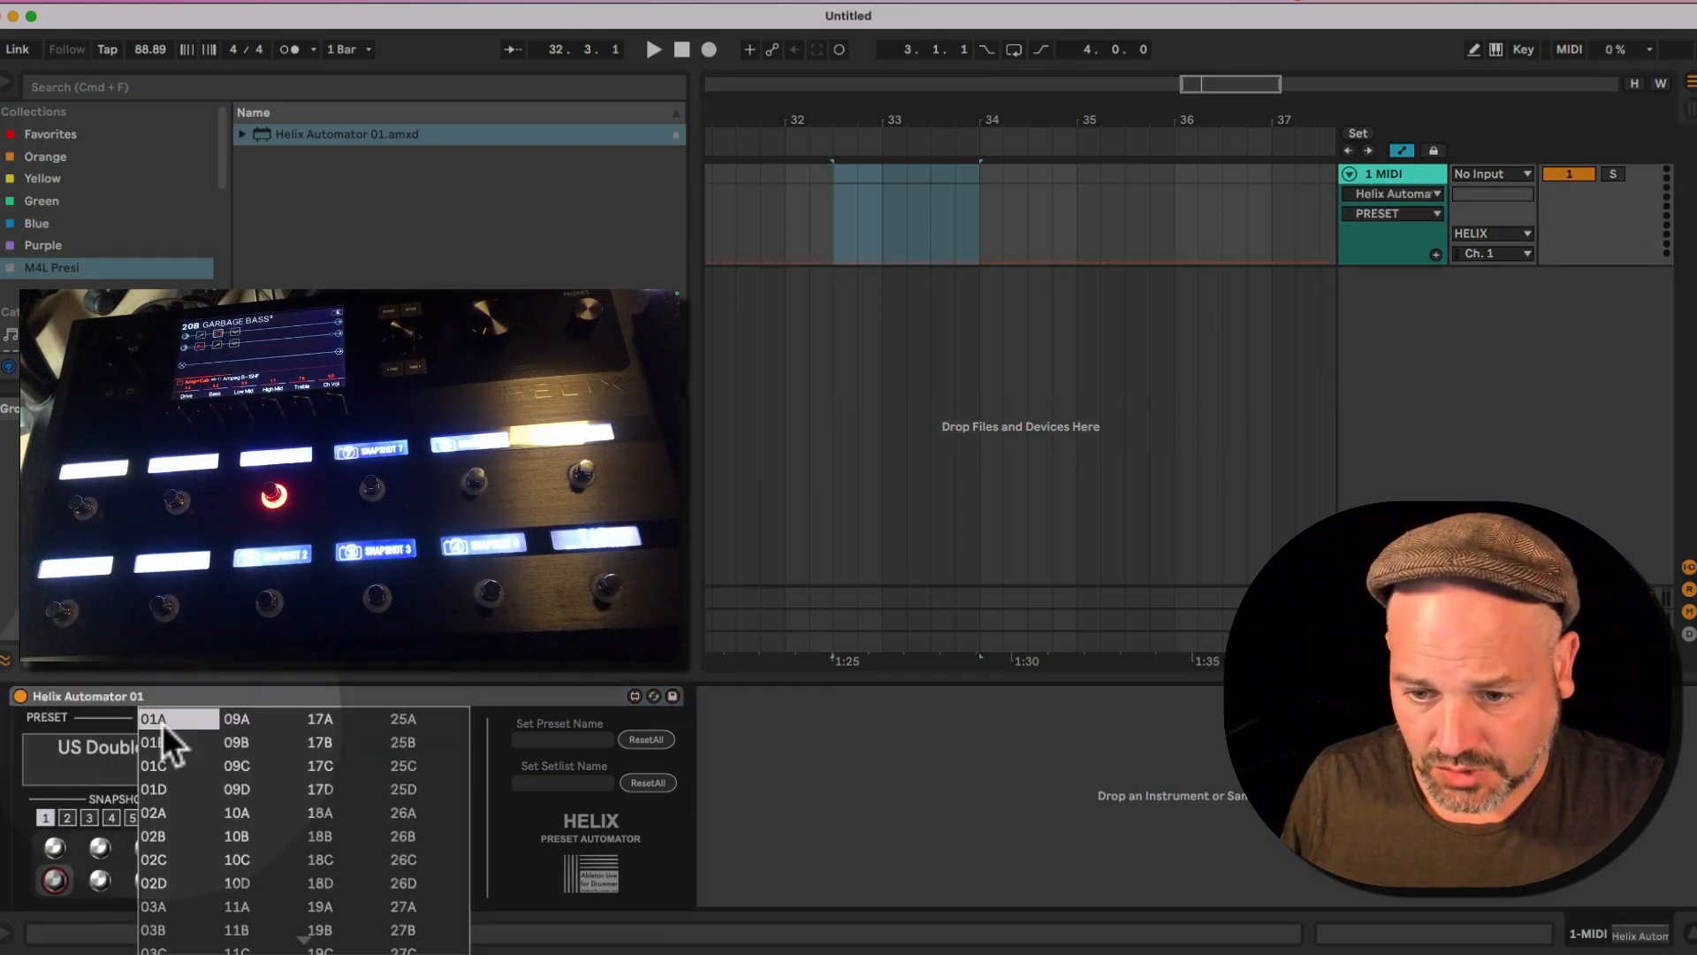
left_click(295, 869)
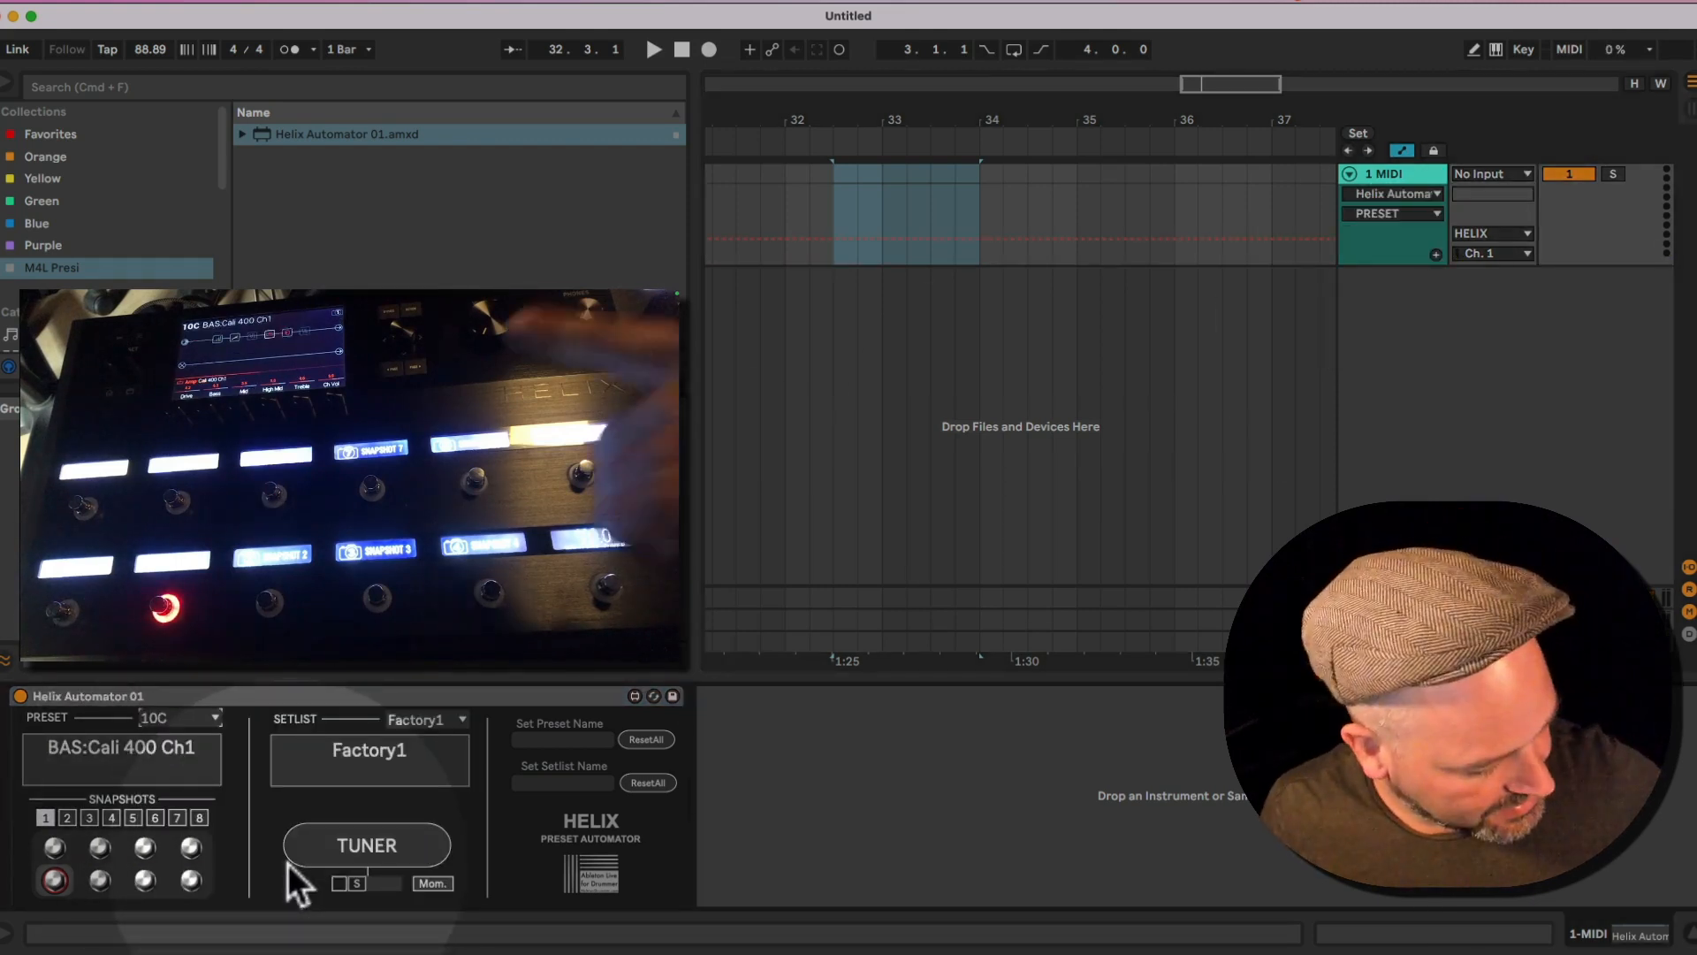
left_click(92, 819)
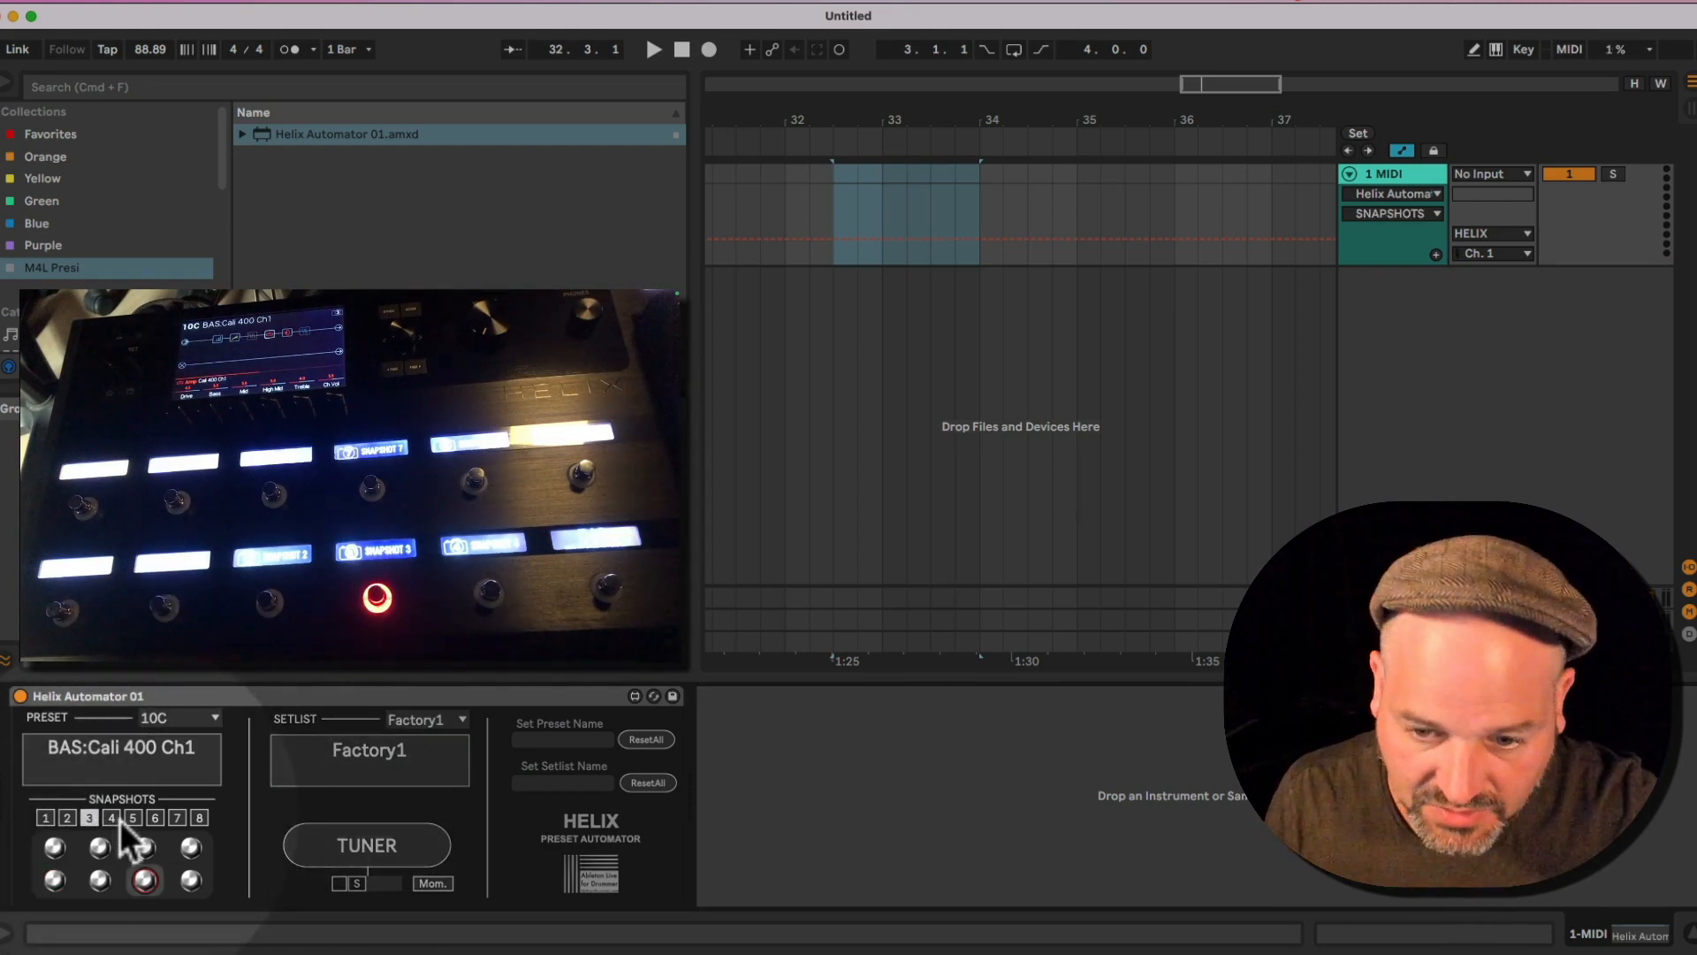
left_click(118, 818)
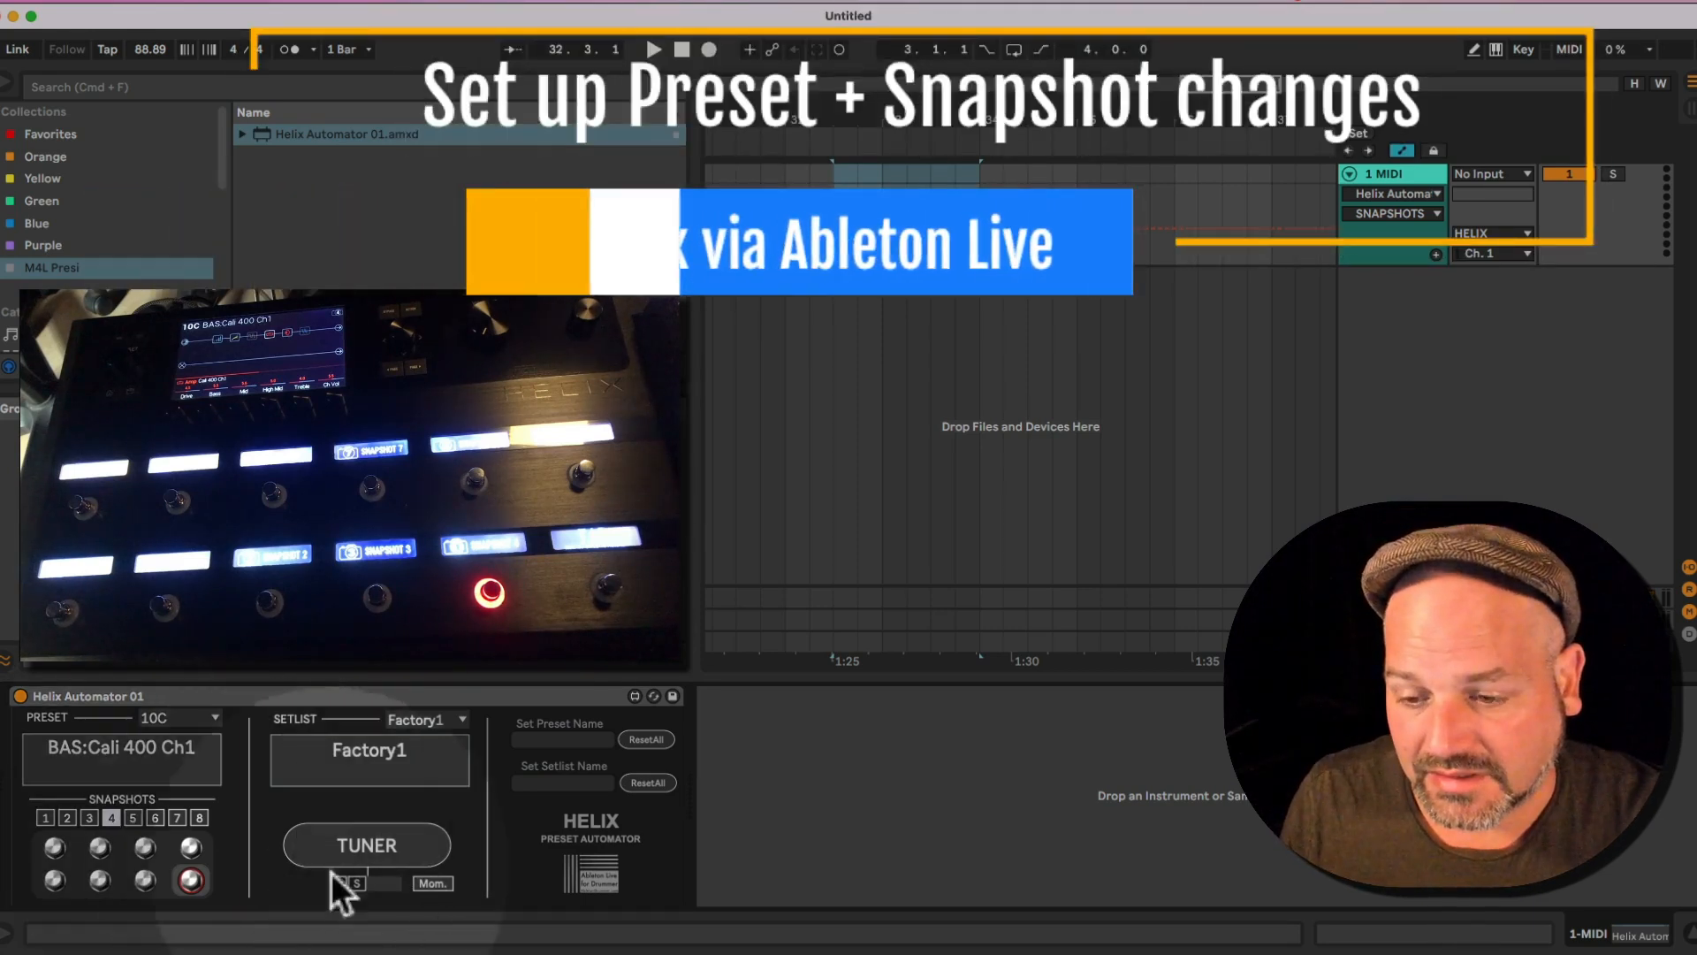
Turn the Helix tuner on and off again from Helix Automator.
left_click(363, 845)
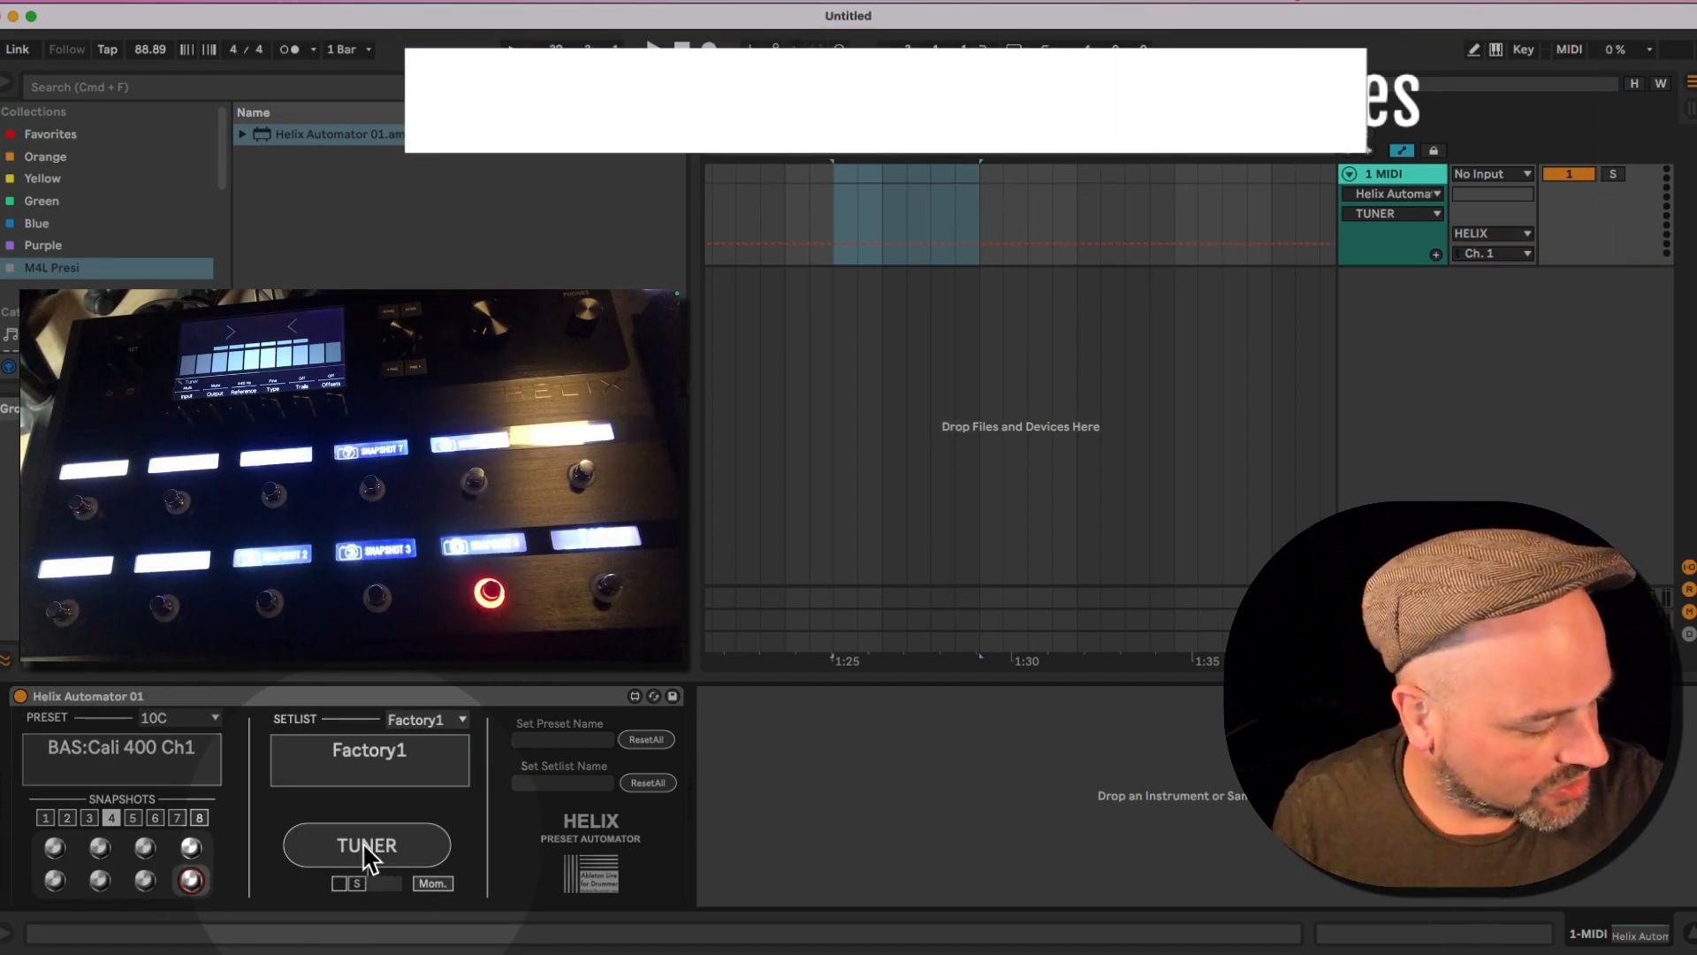
left_click(363, 841)
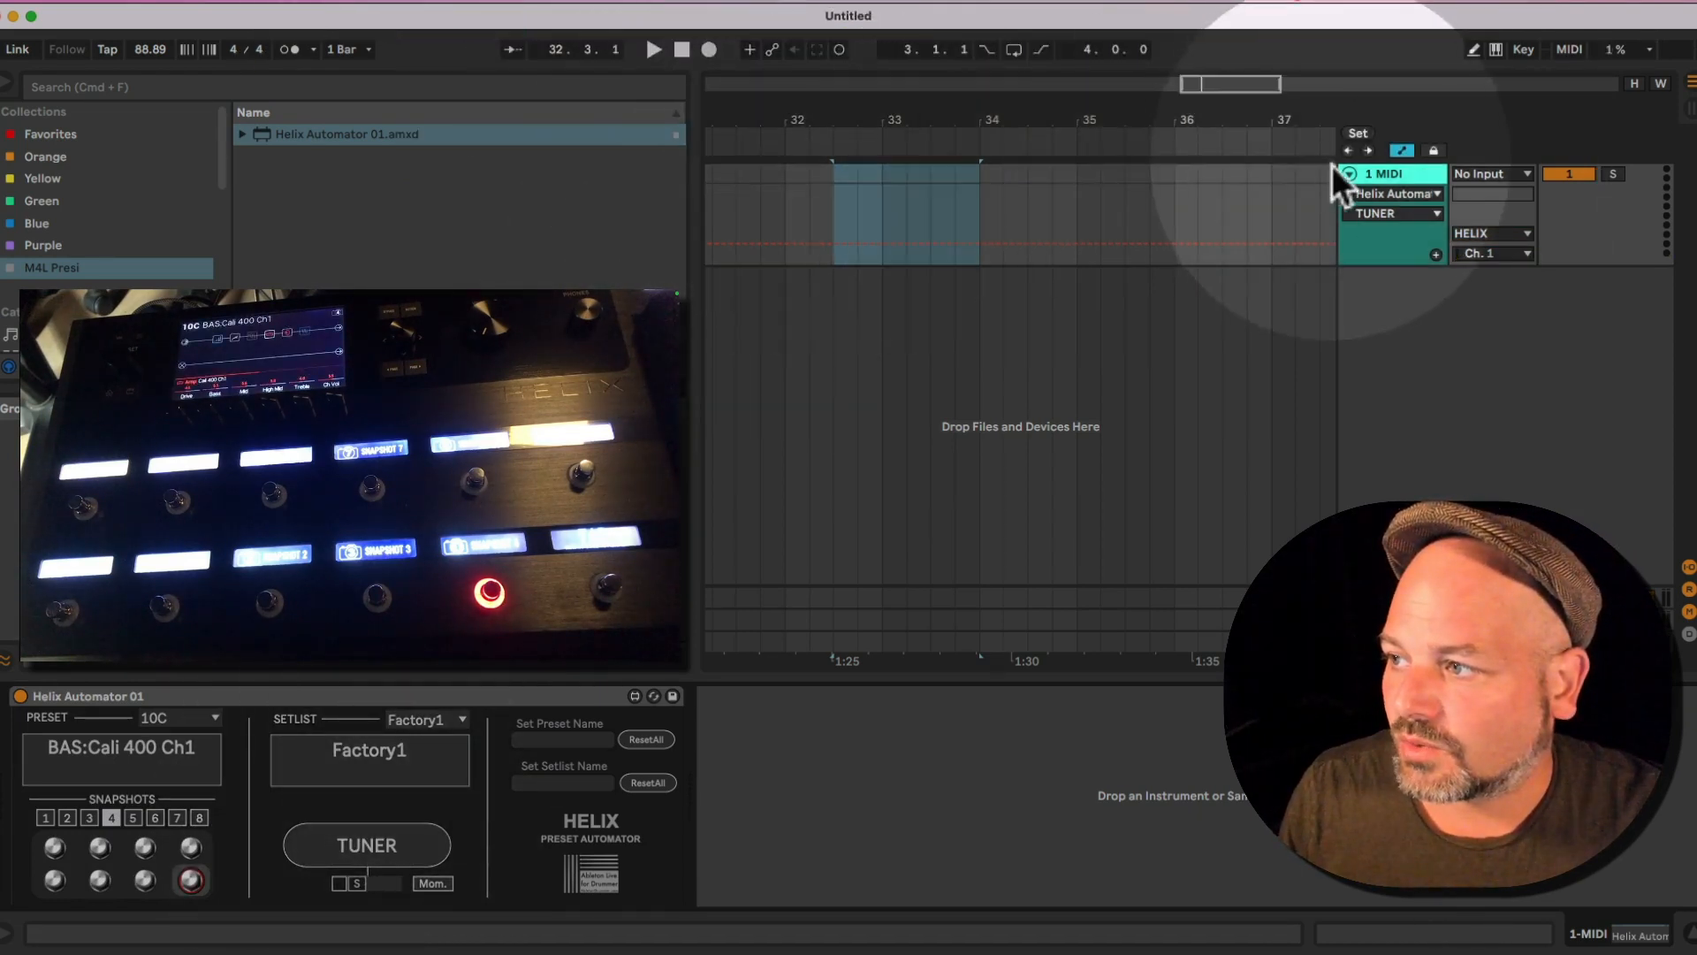
Show the MIDI track's automation lane and choose Helix Automator's PRESET parameter for it.
left_click(1402, 150)
left_click(1402, 150)
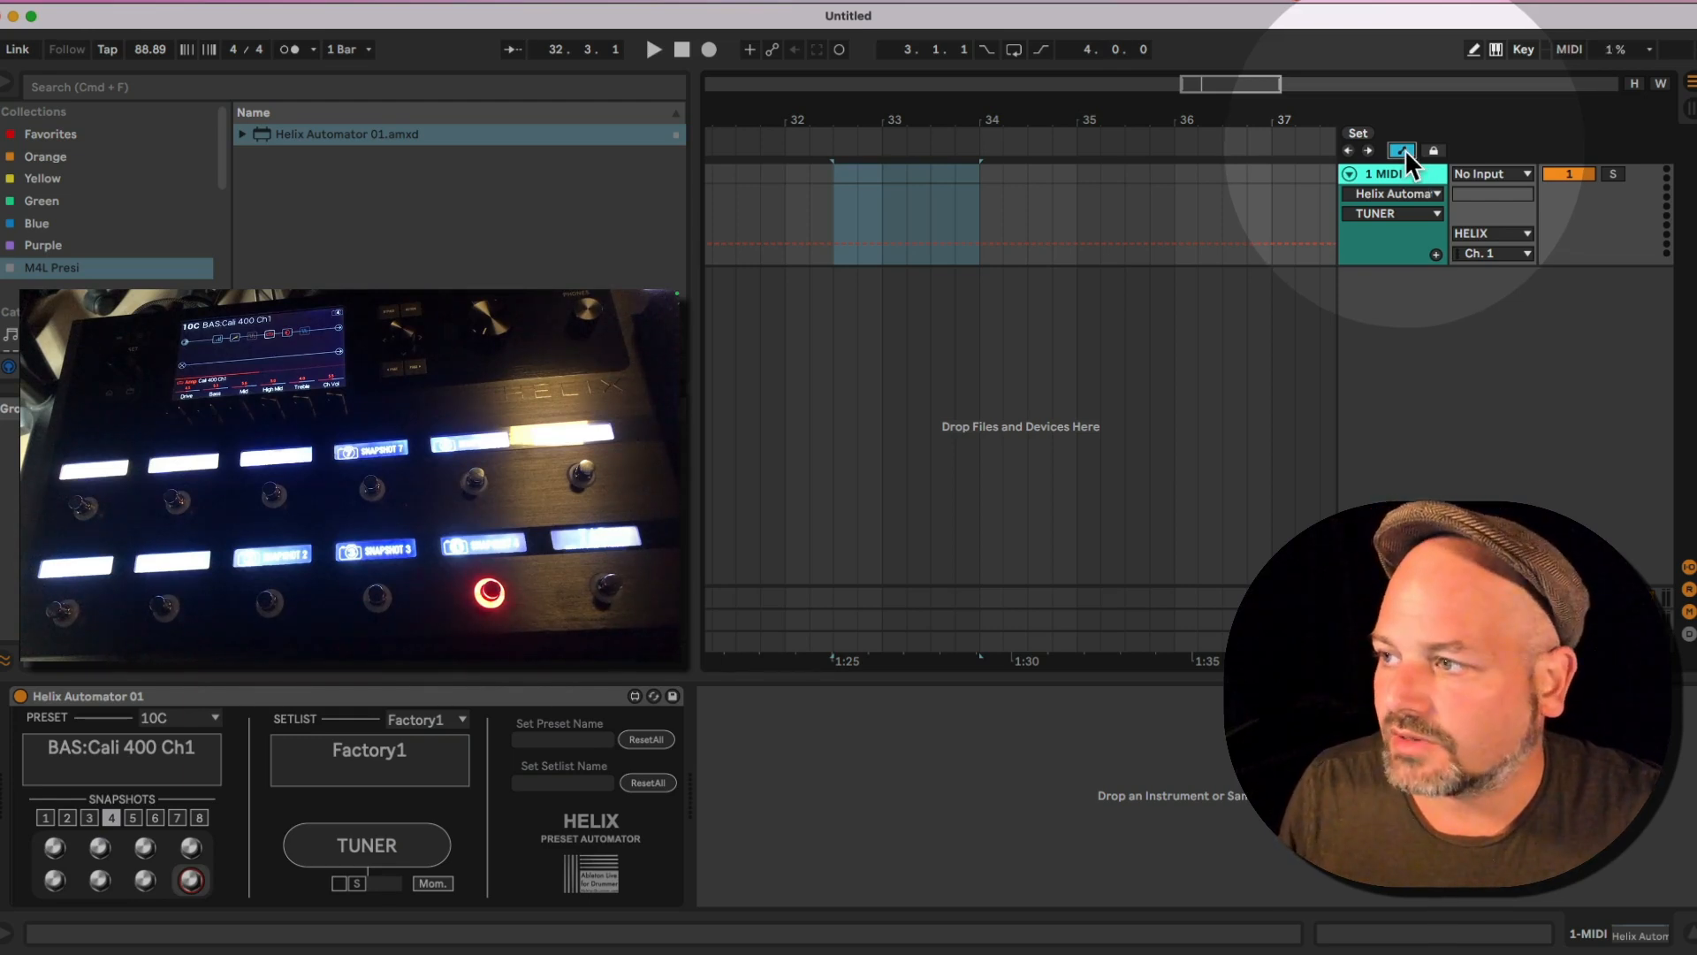
left_click(1404, 149)
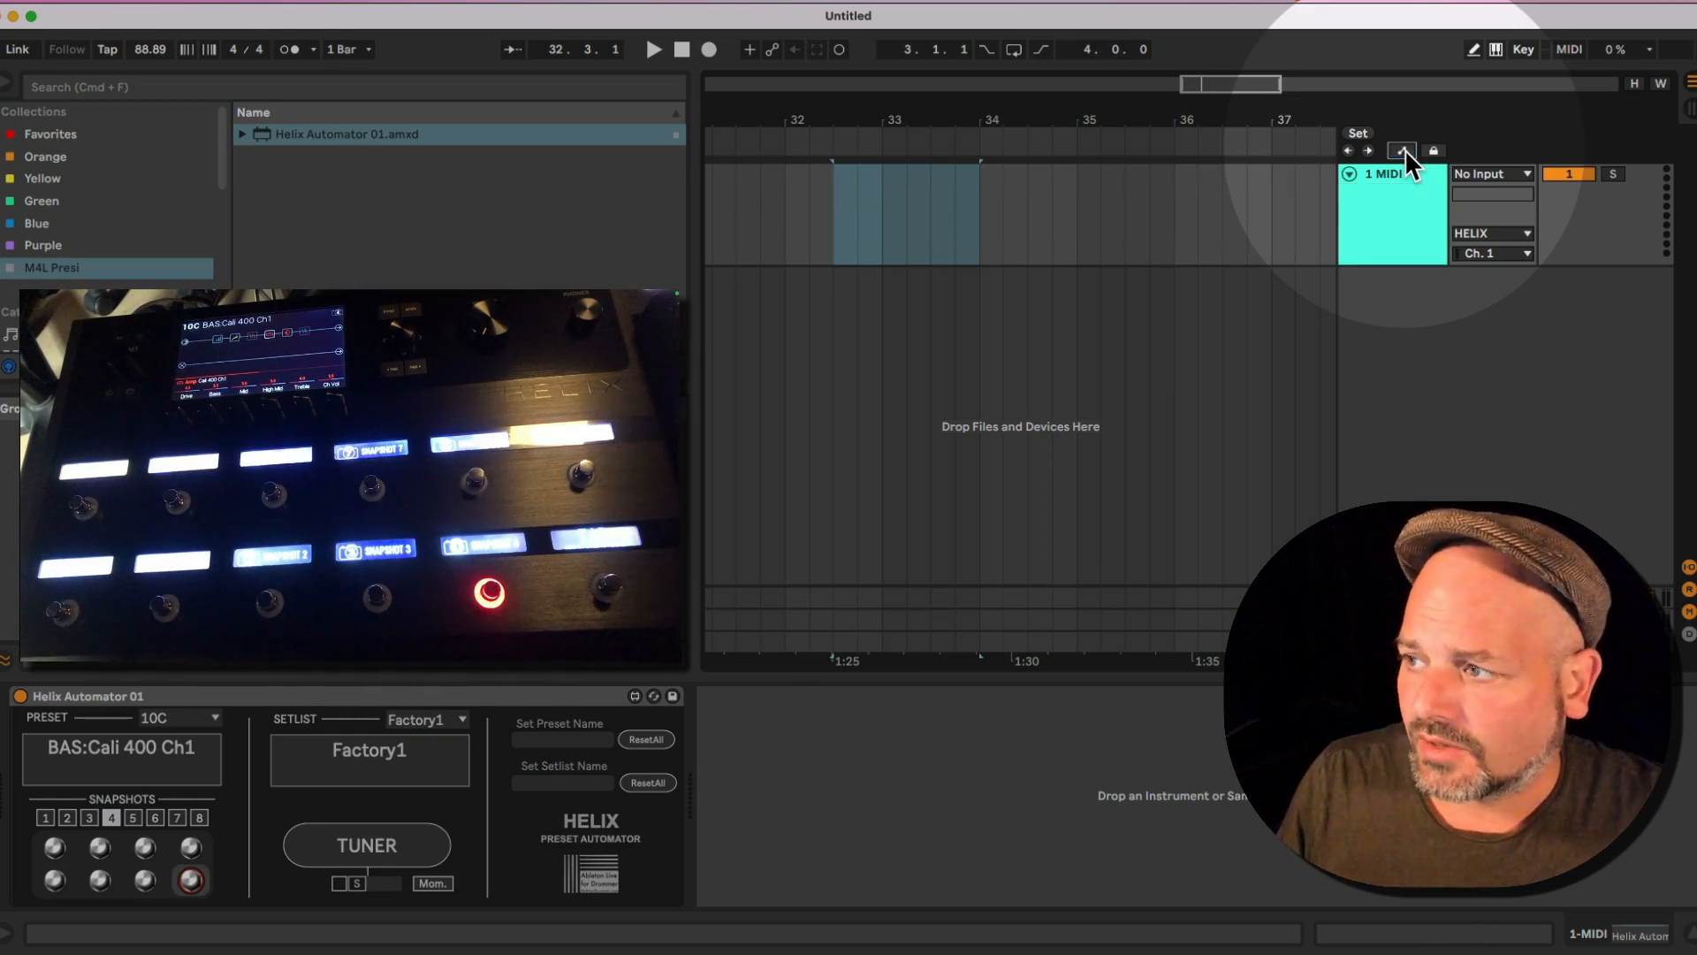
left_click(1404, 149)
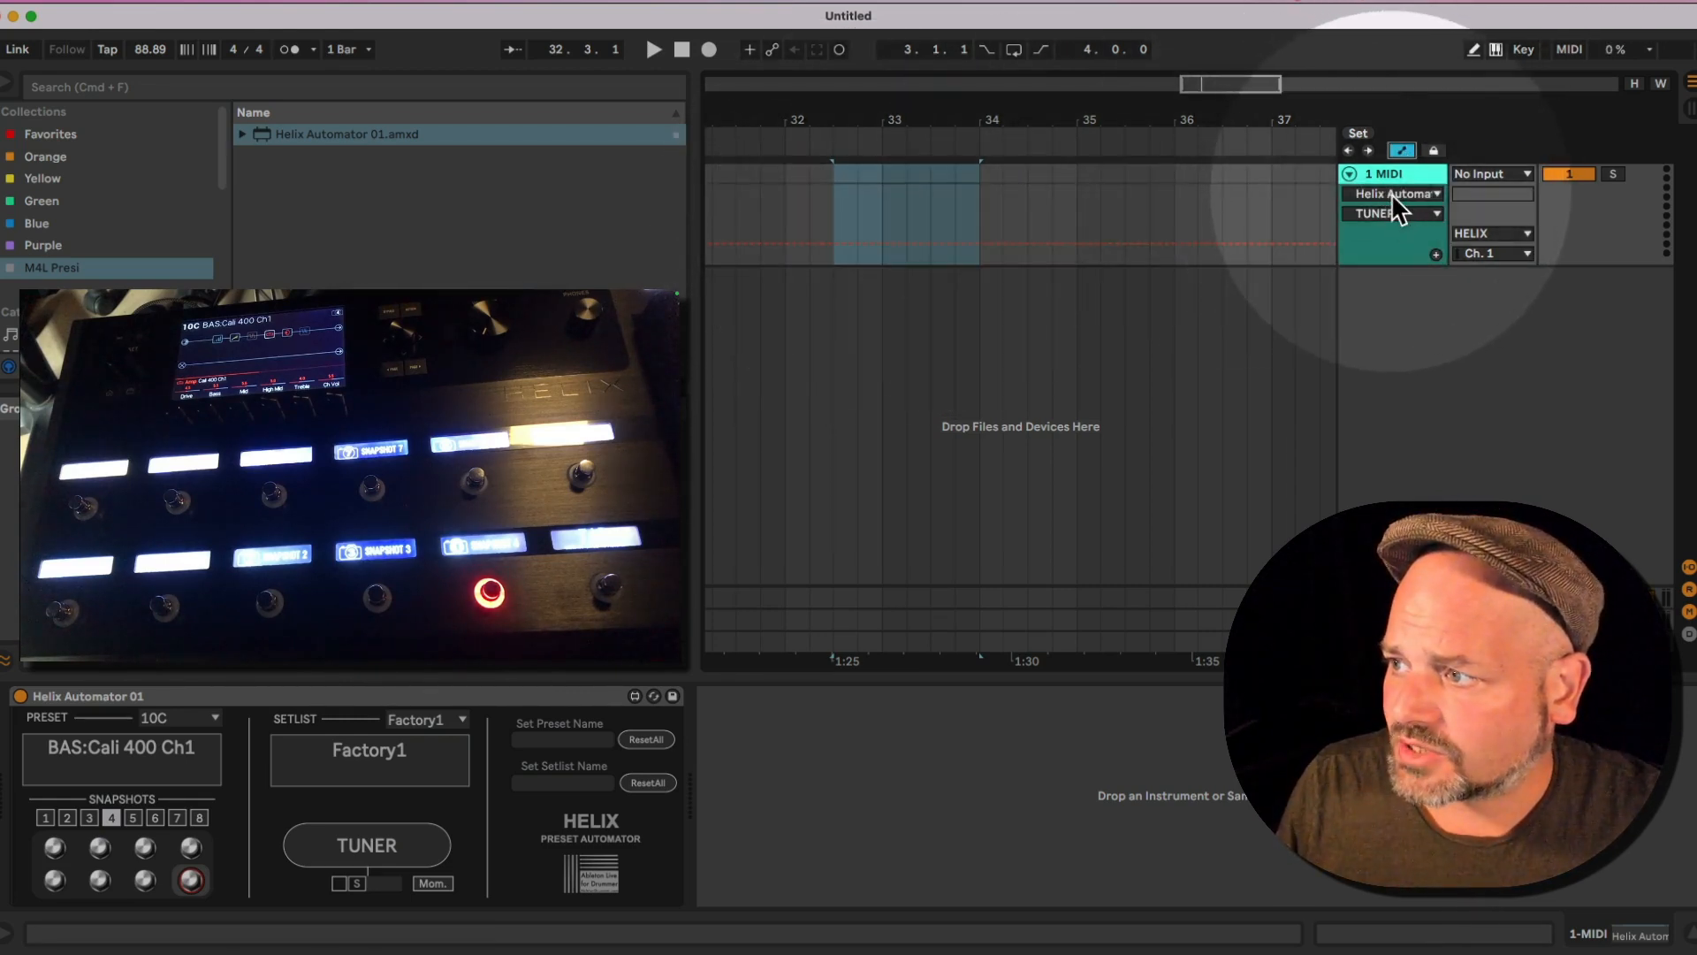
left_click(1391, 194)
left_click(1392, 209)
left_click(1393, 213)
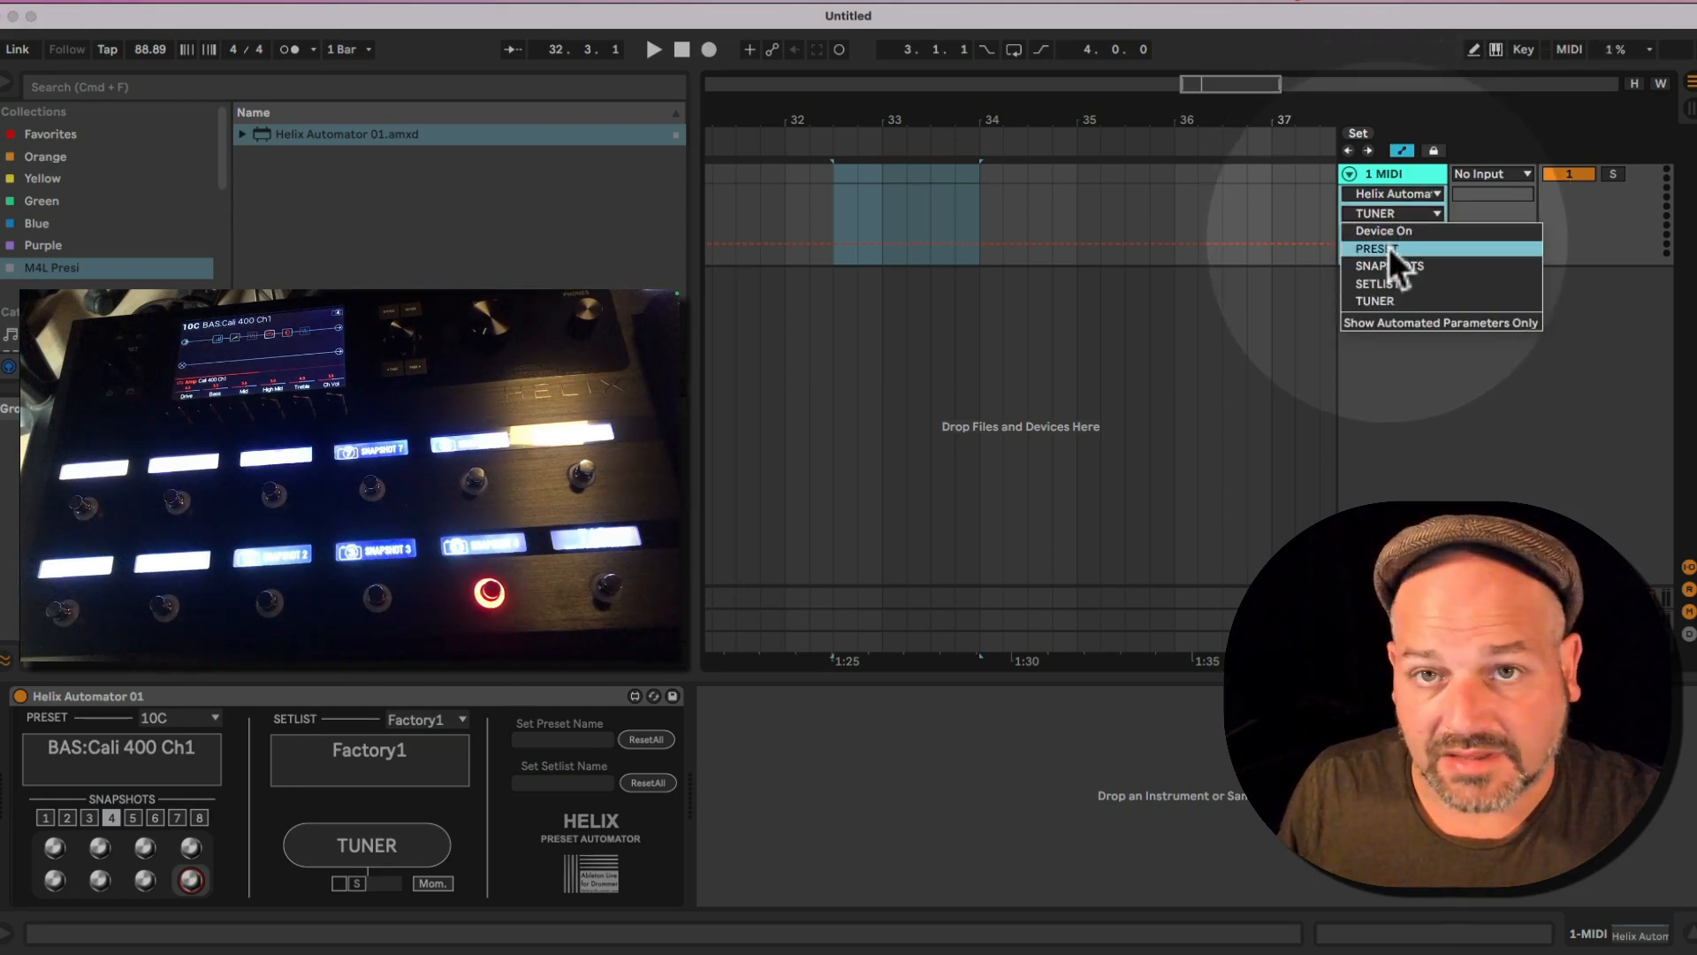
left_click(1387, 246)
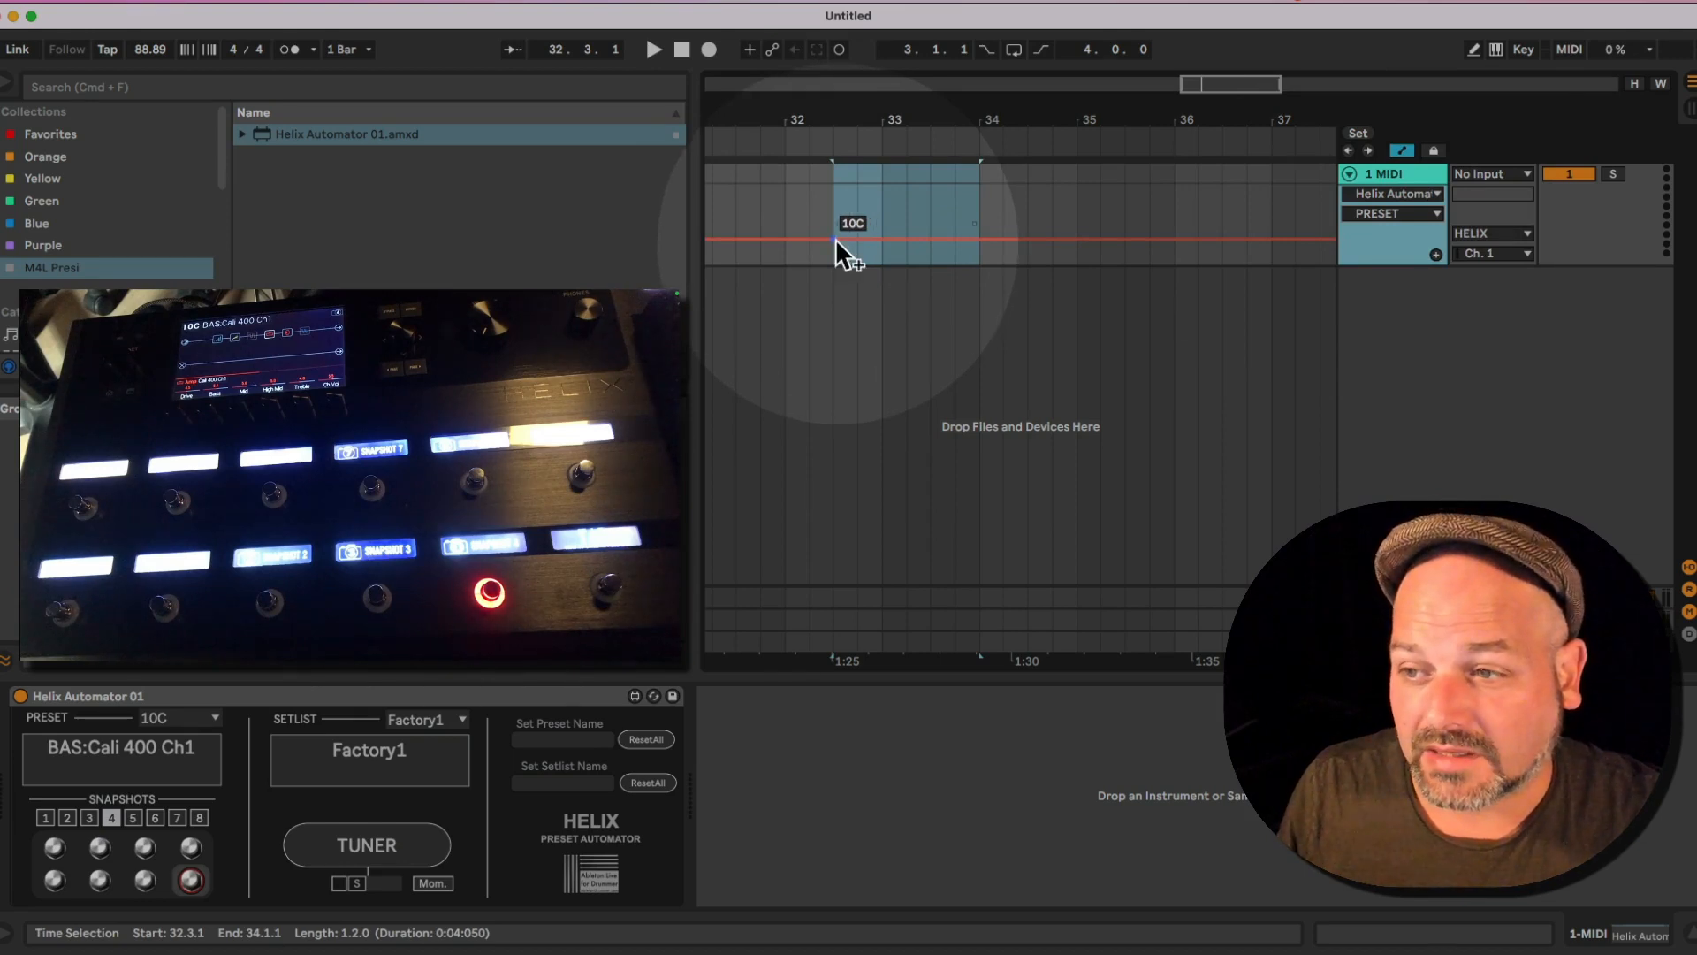
Draw preset automation that holds 01A up to bar 33 and jumps to 22C from bar 33 onward.
left_click(835, 237)
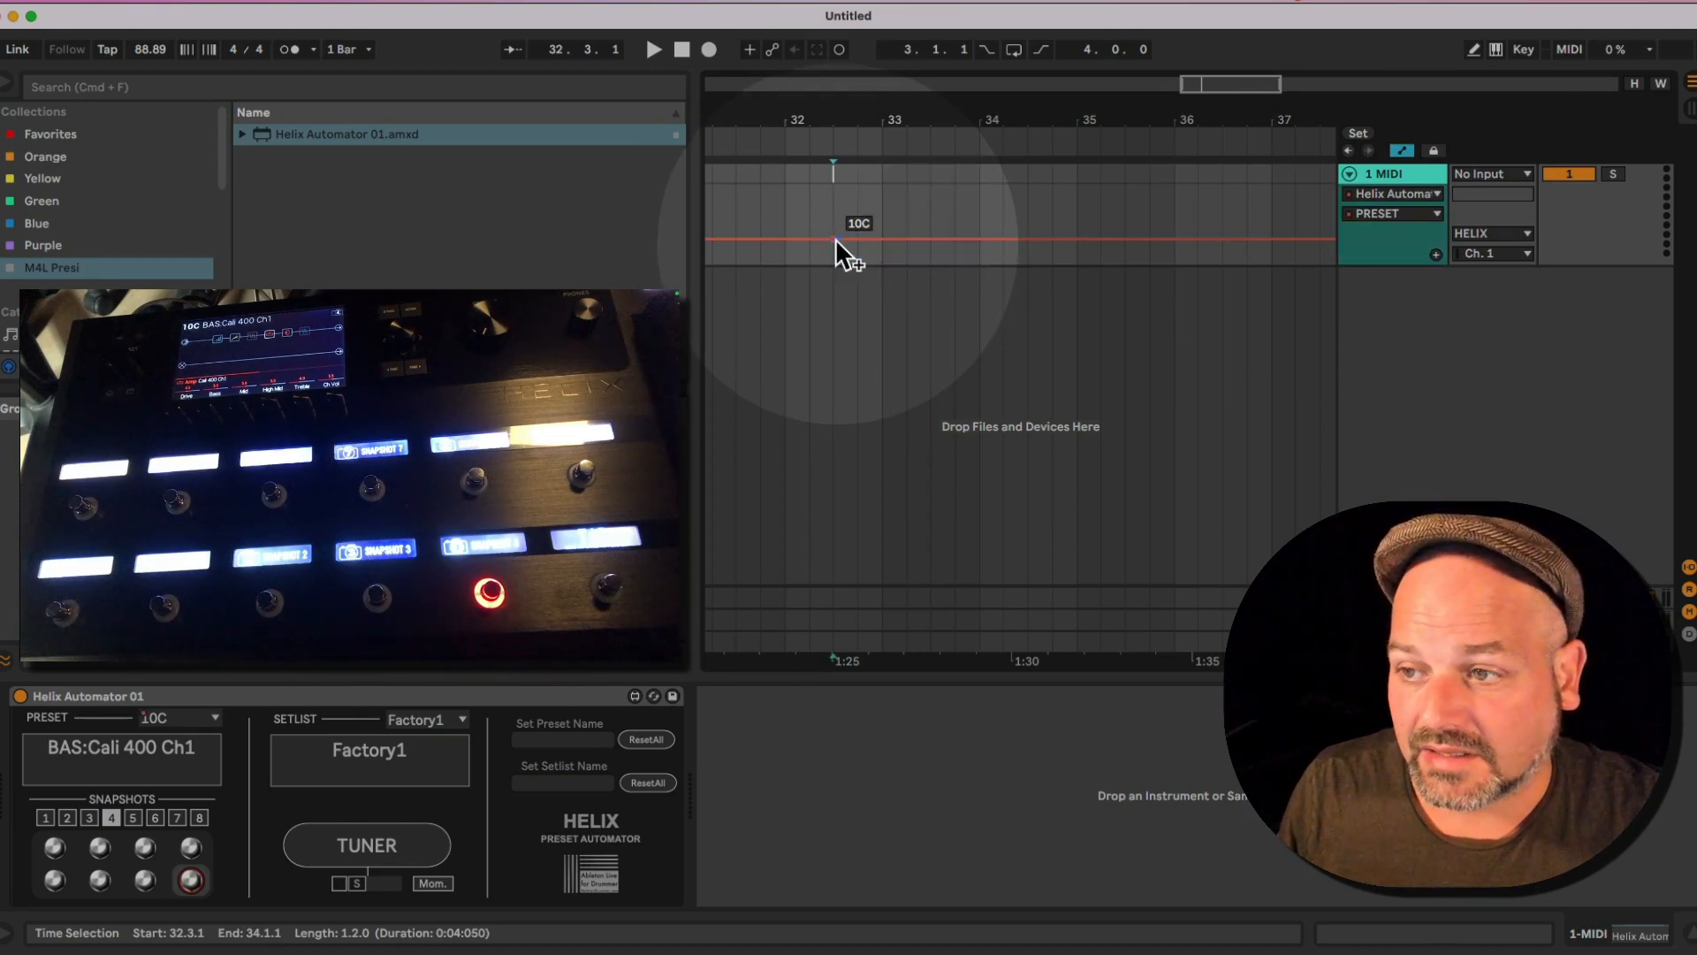
left_click(980, 238)
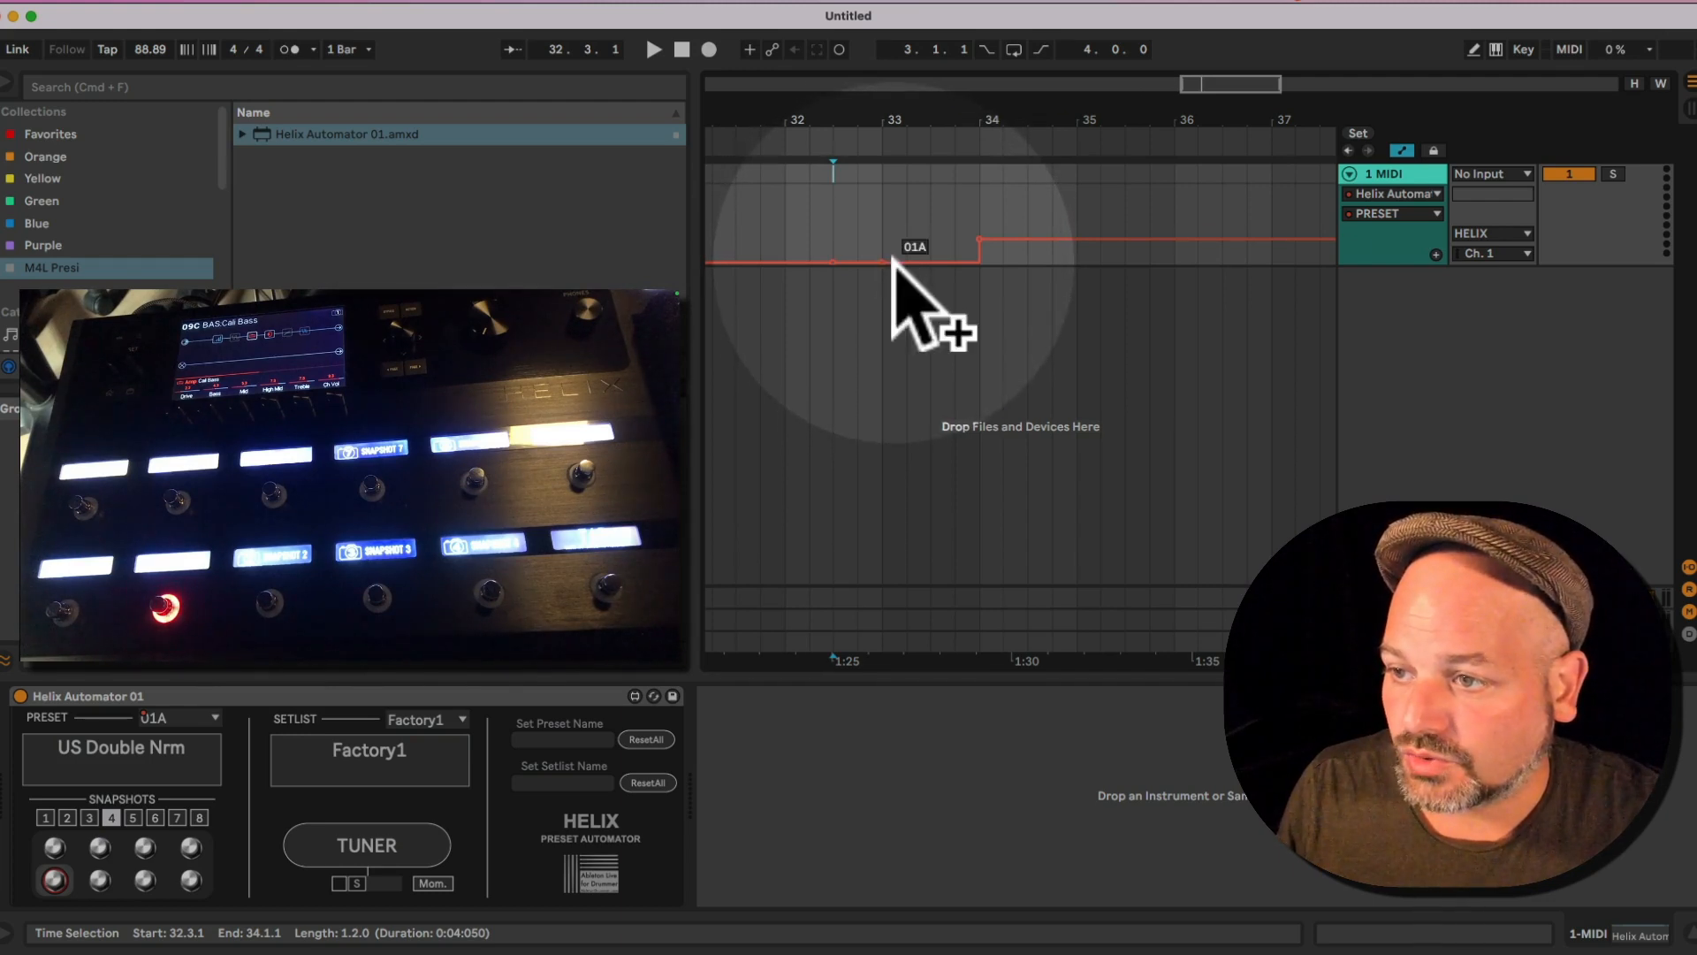
left_click_drag(894, 261, 962, 236)
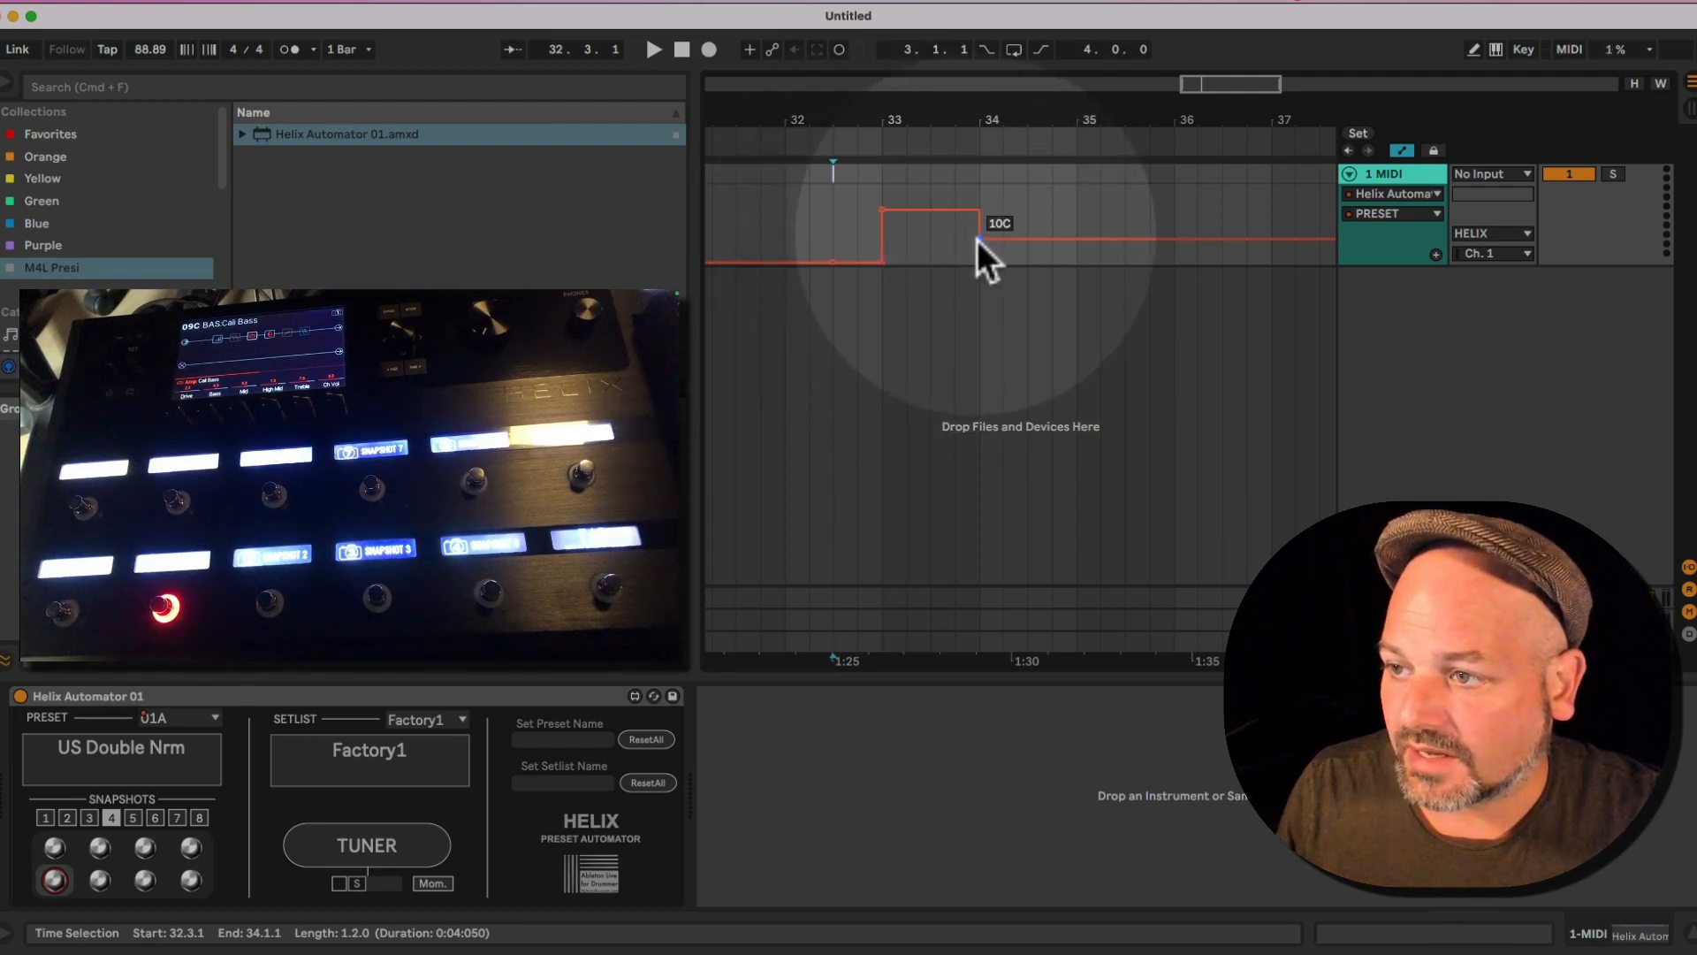
left_click(977, 239)
Play the arrangement repeatedly from 32.2.3 across bar 33 to check the automated preset change on the Helix.
left_click_drag(818, 110, 853, 142)
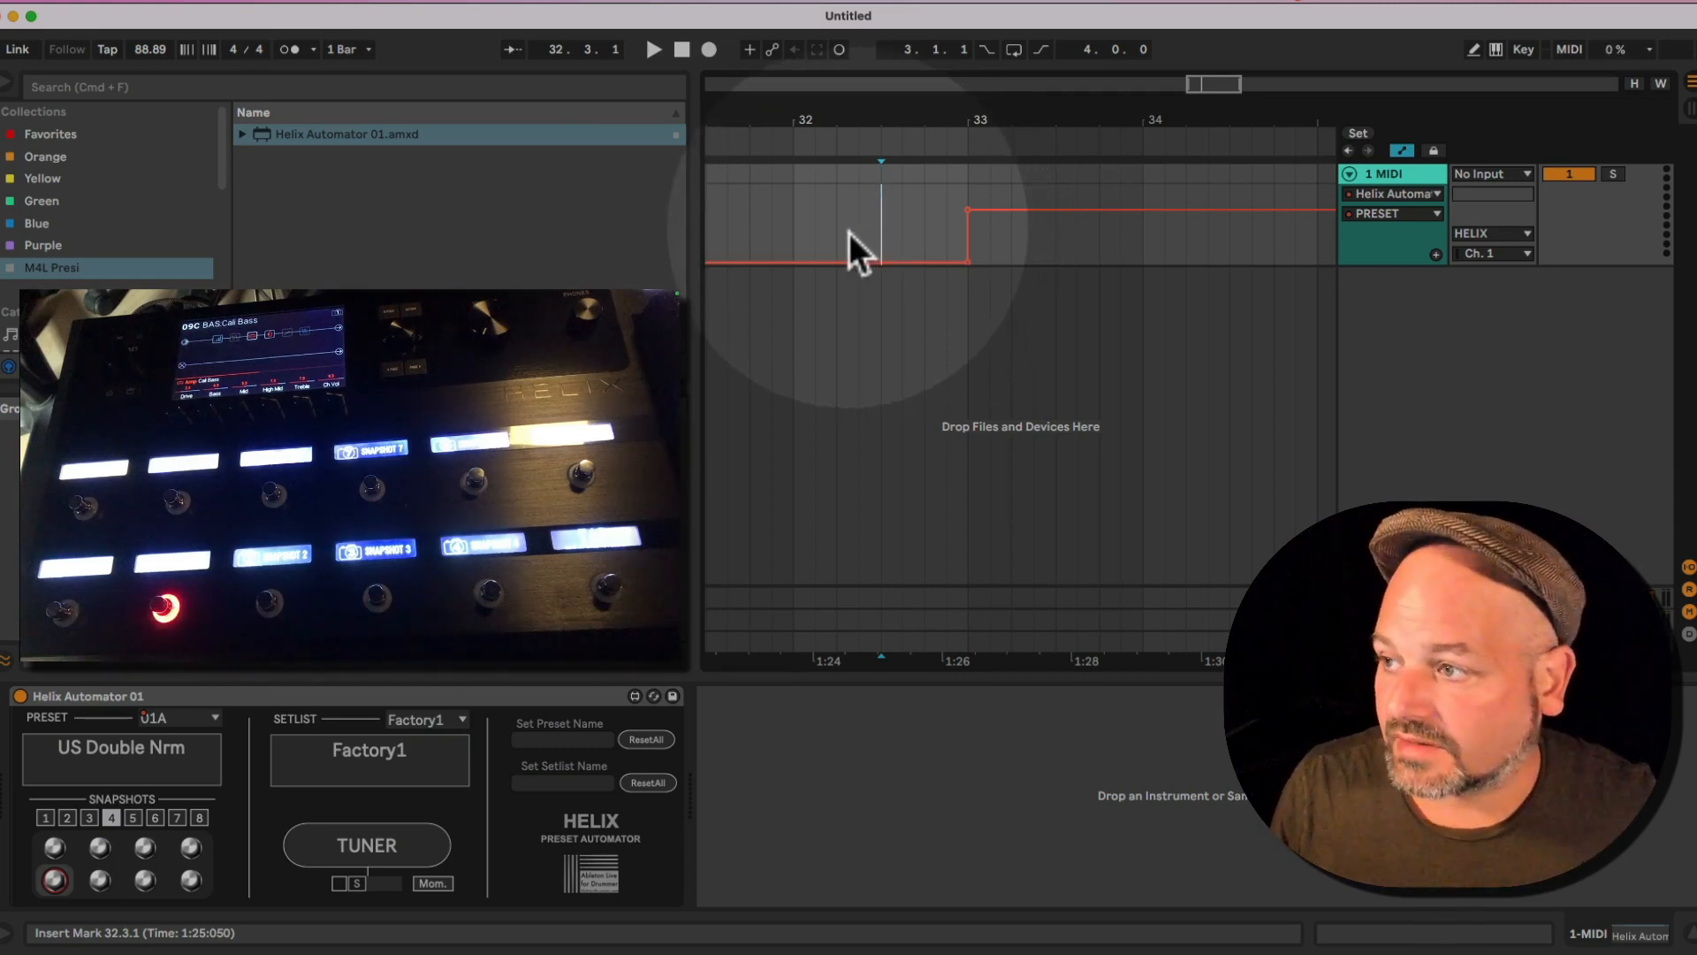
key("space")
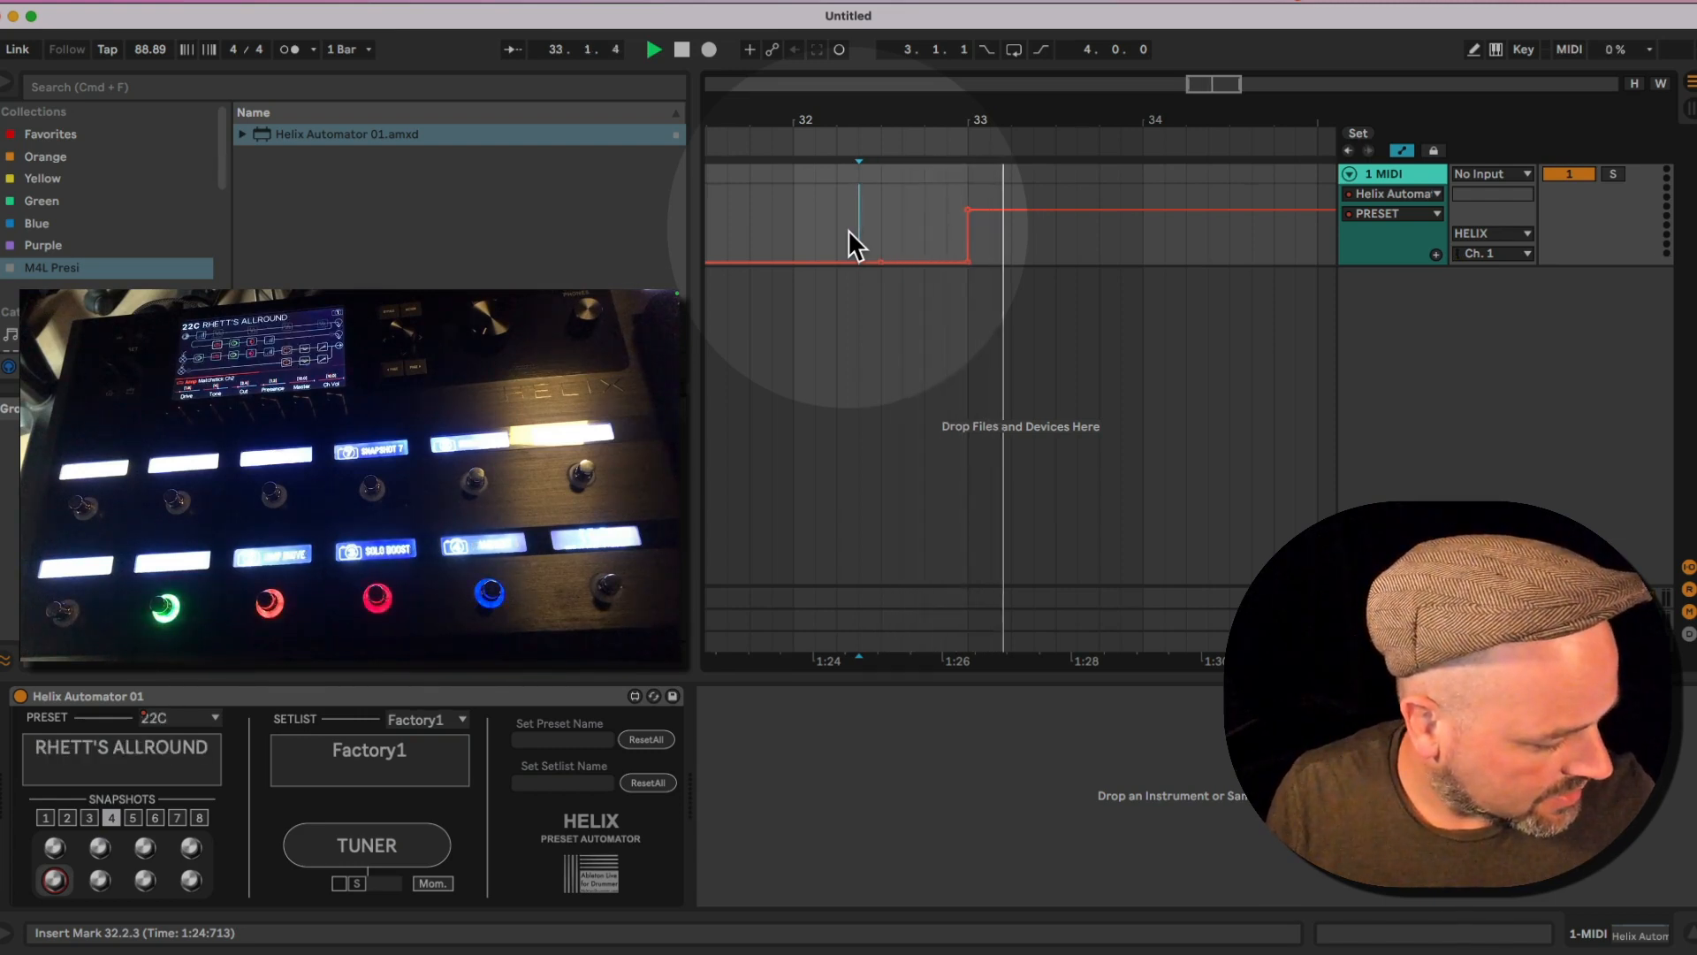
key("space")
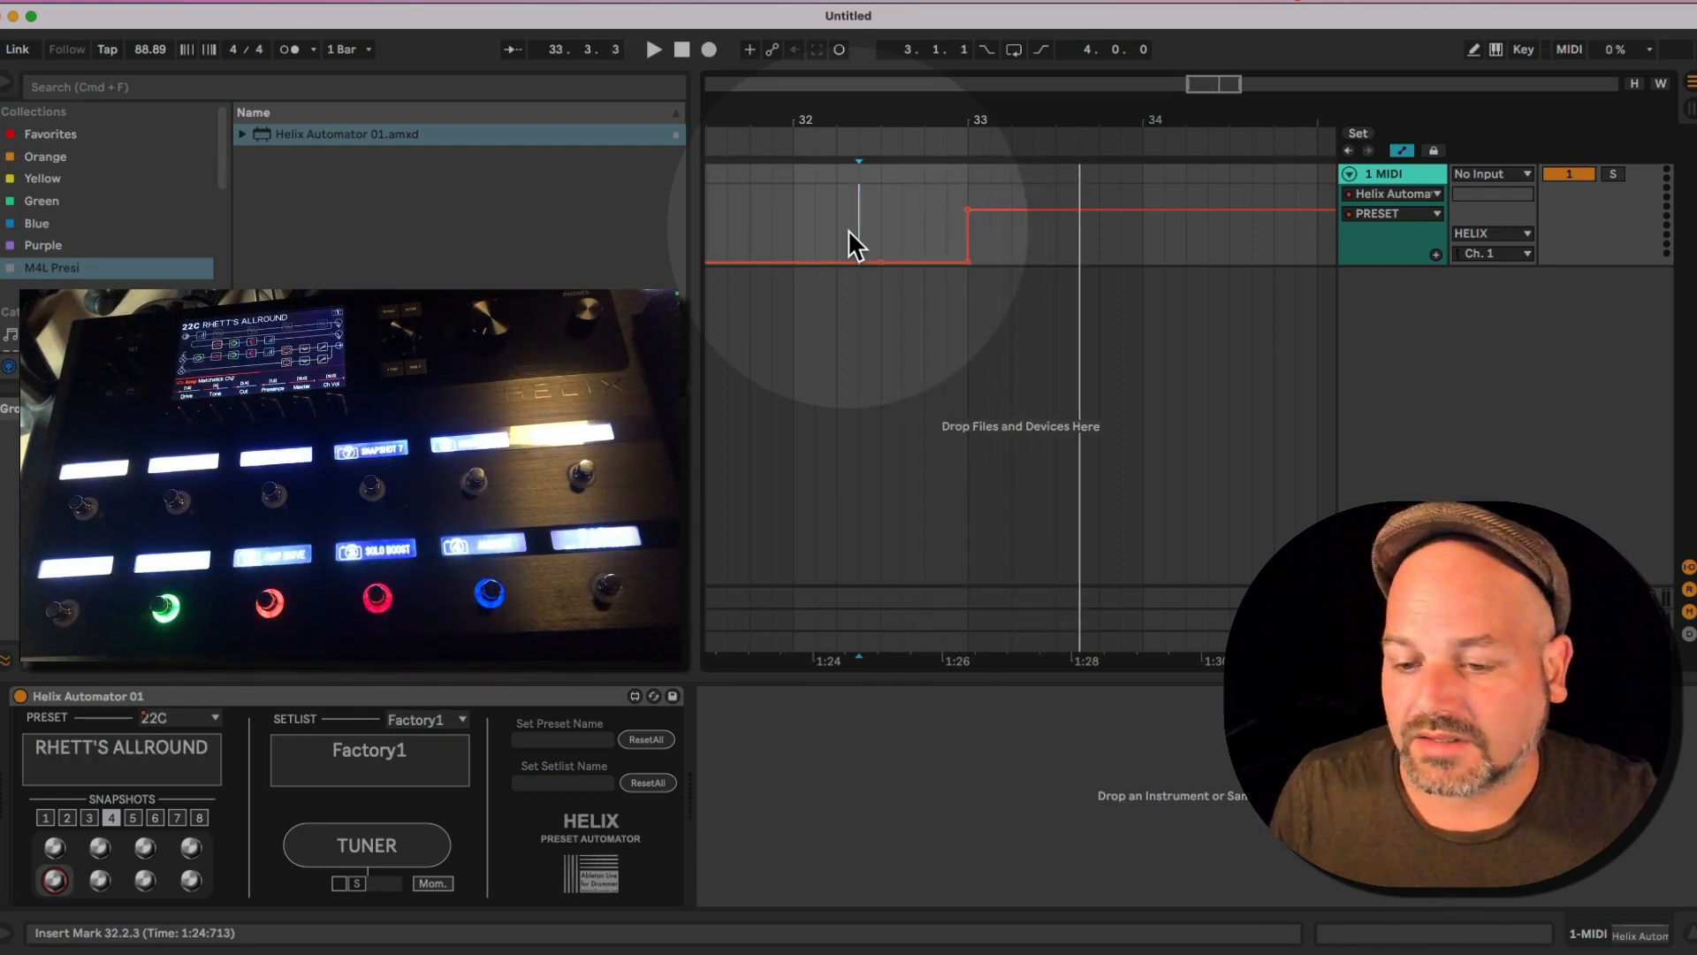
key("space")
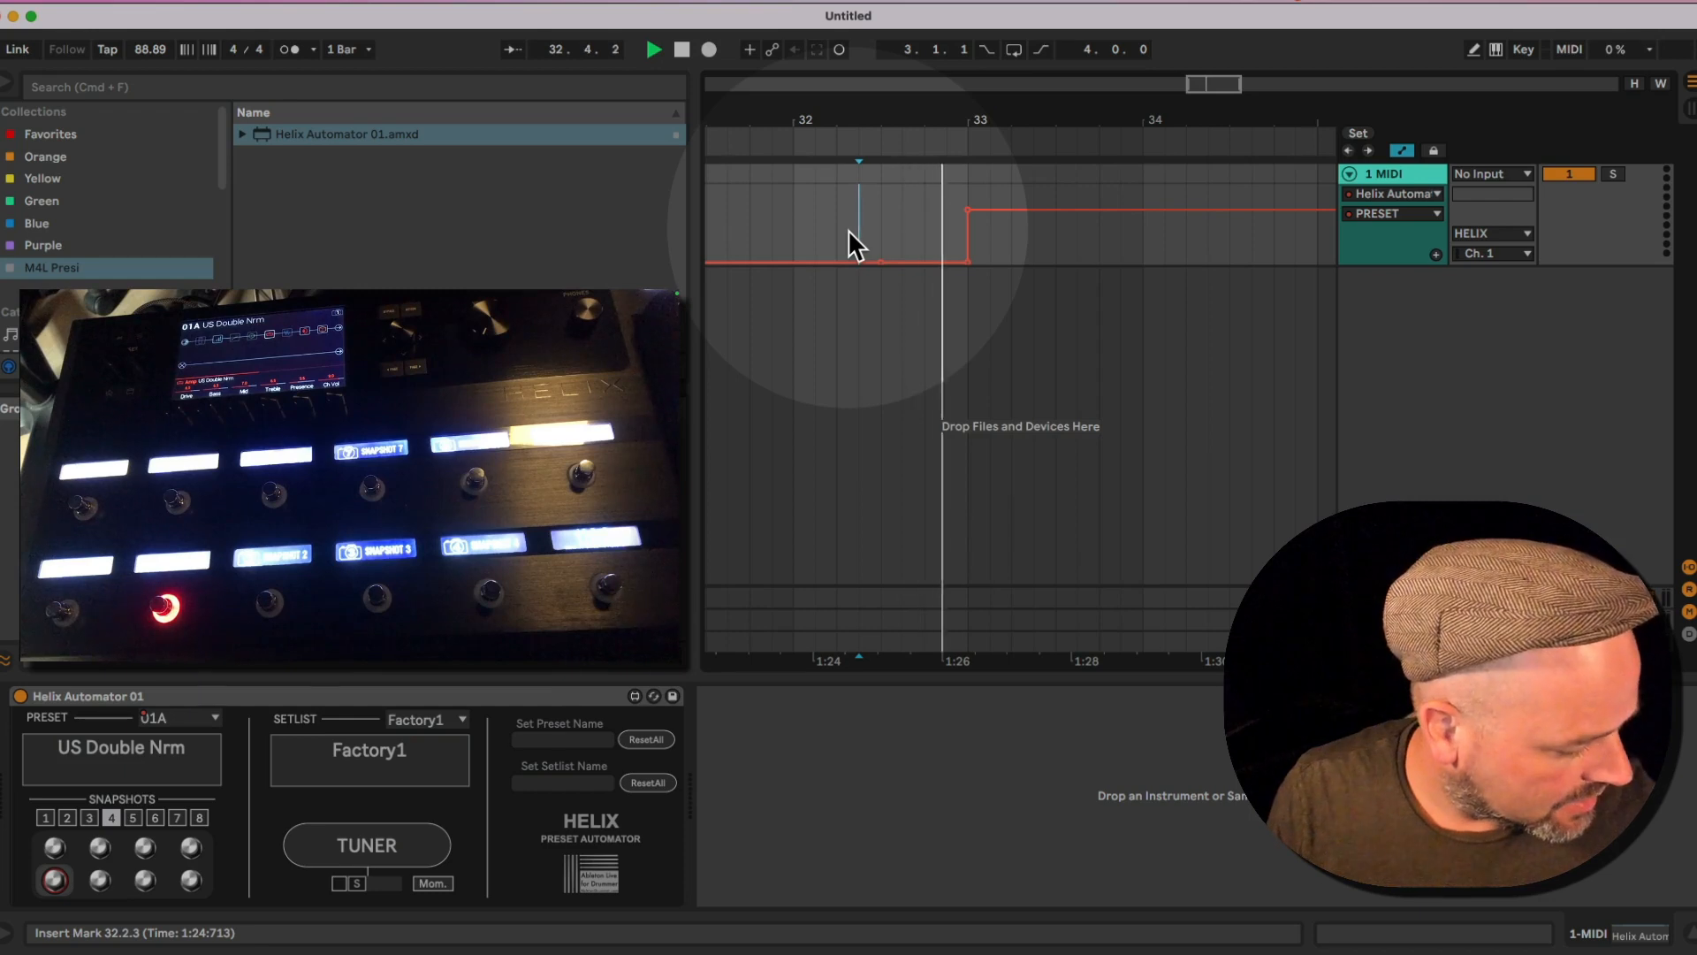
key("space")
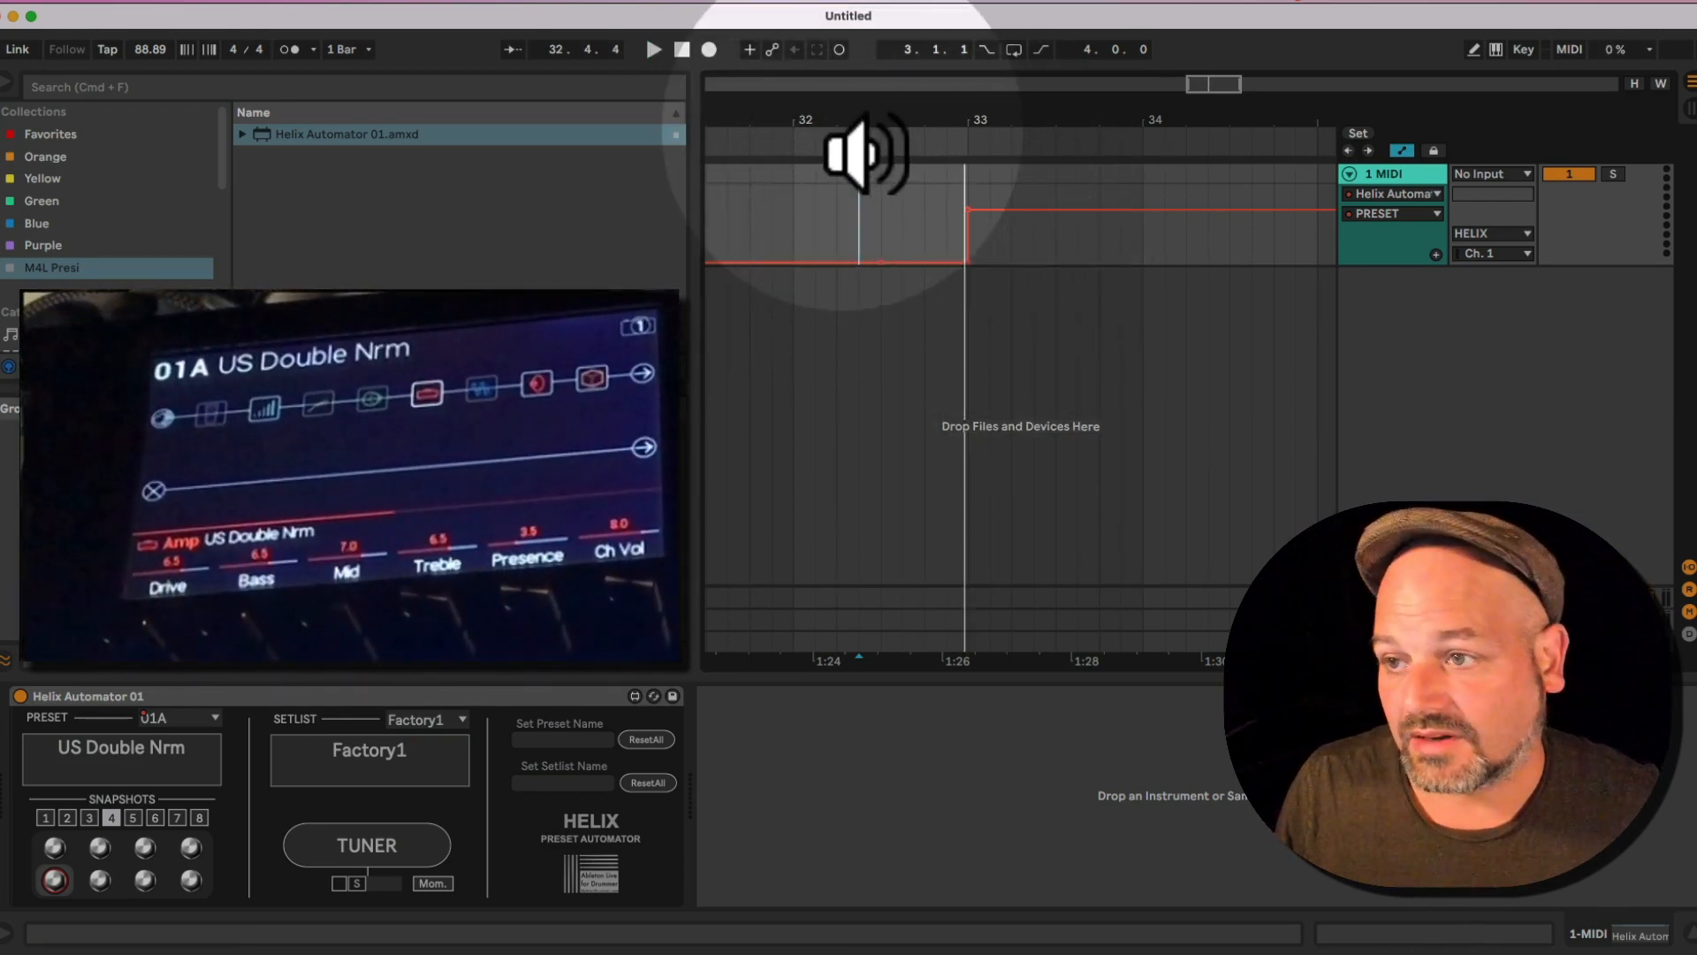
left_click(652, 48)
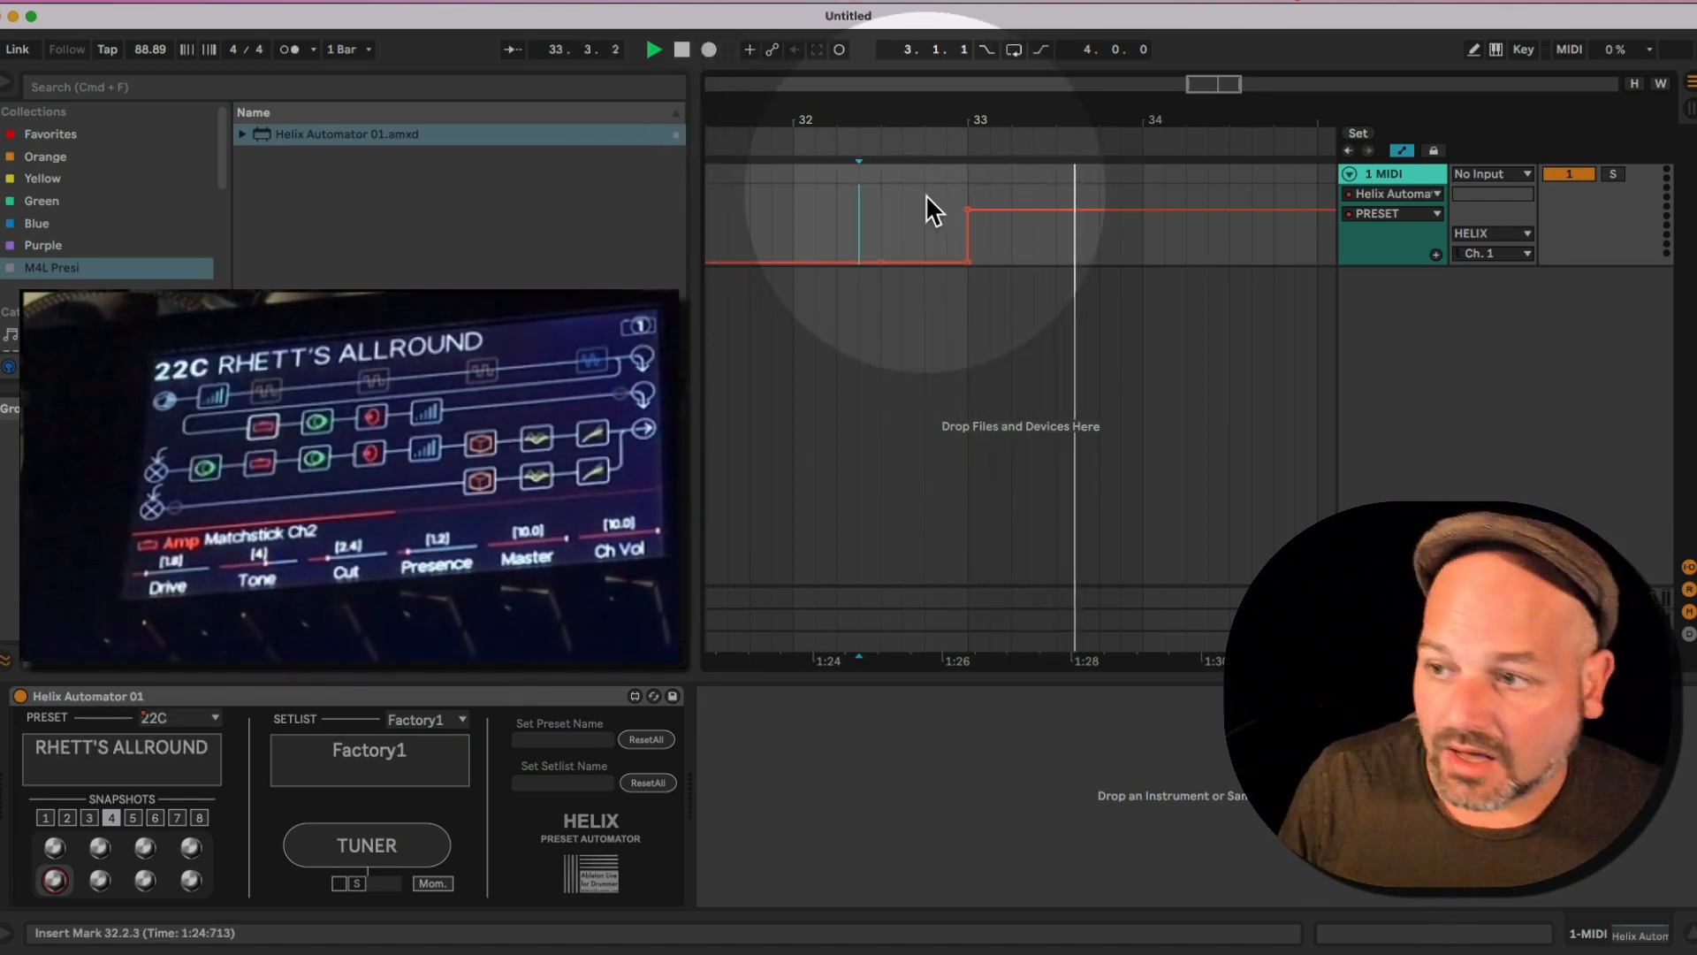
key("space")
key("space")
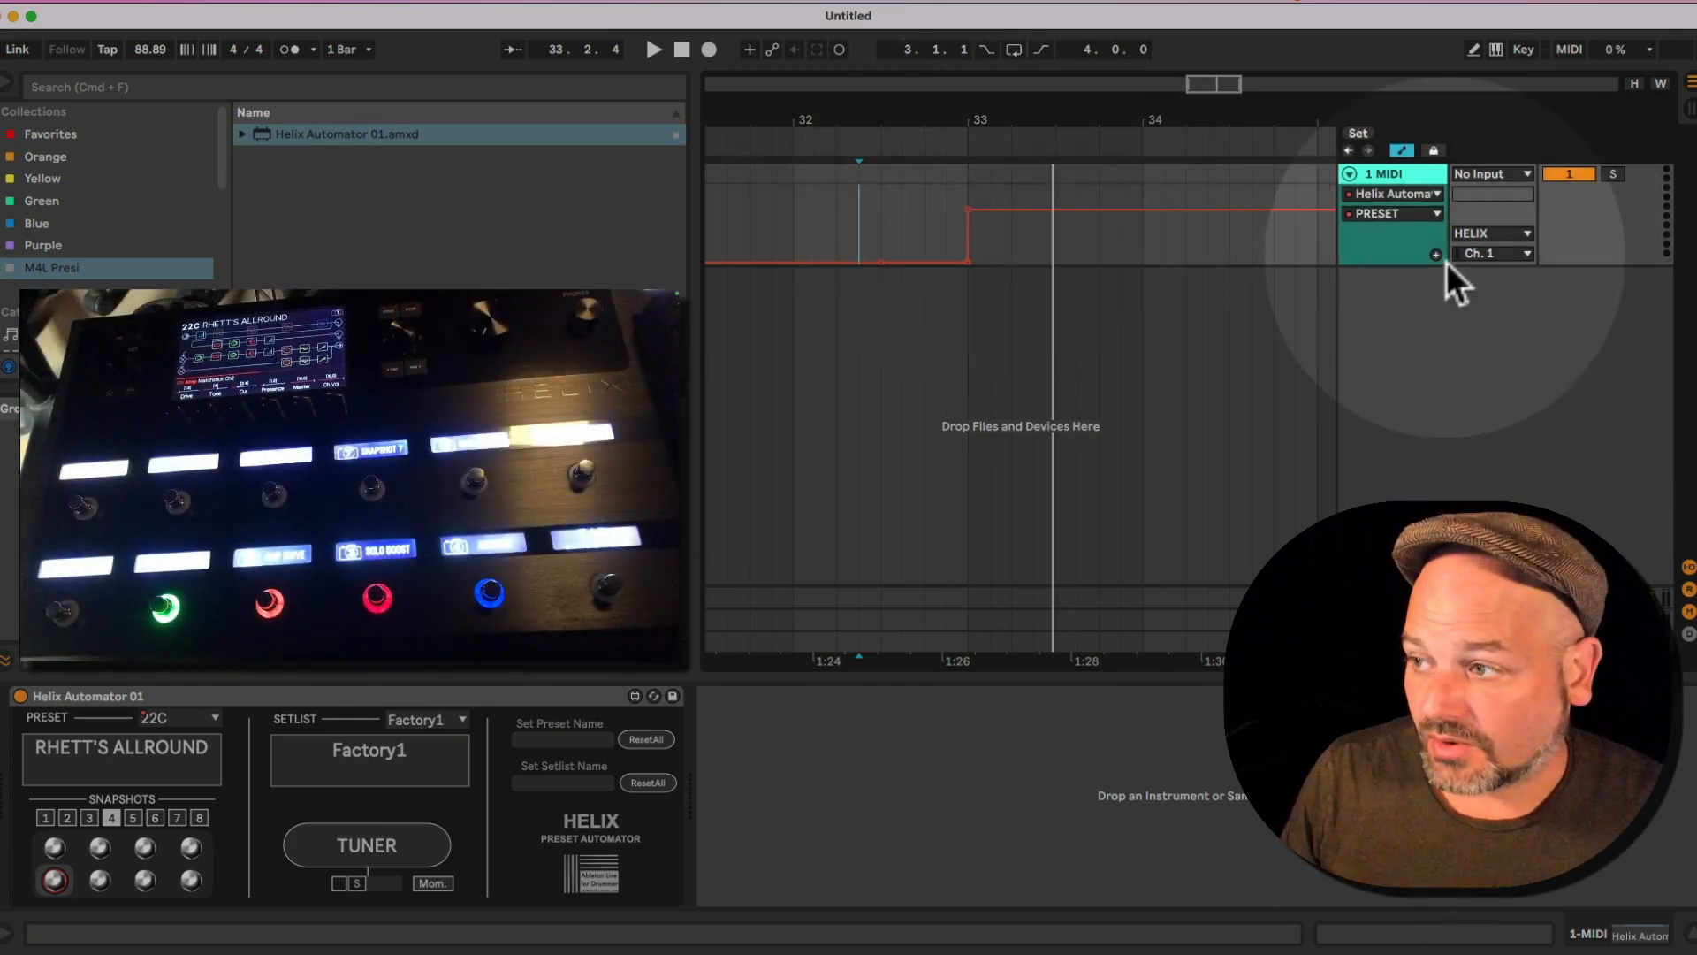
Move the PRESET automation to its own lane and show Helix Automator's SNAPSHOTS parameter in the track's main lane.
left_click(1437, 256)
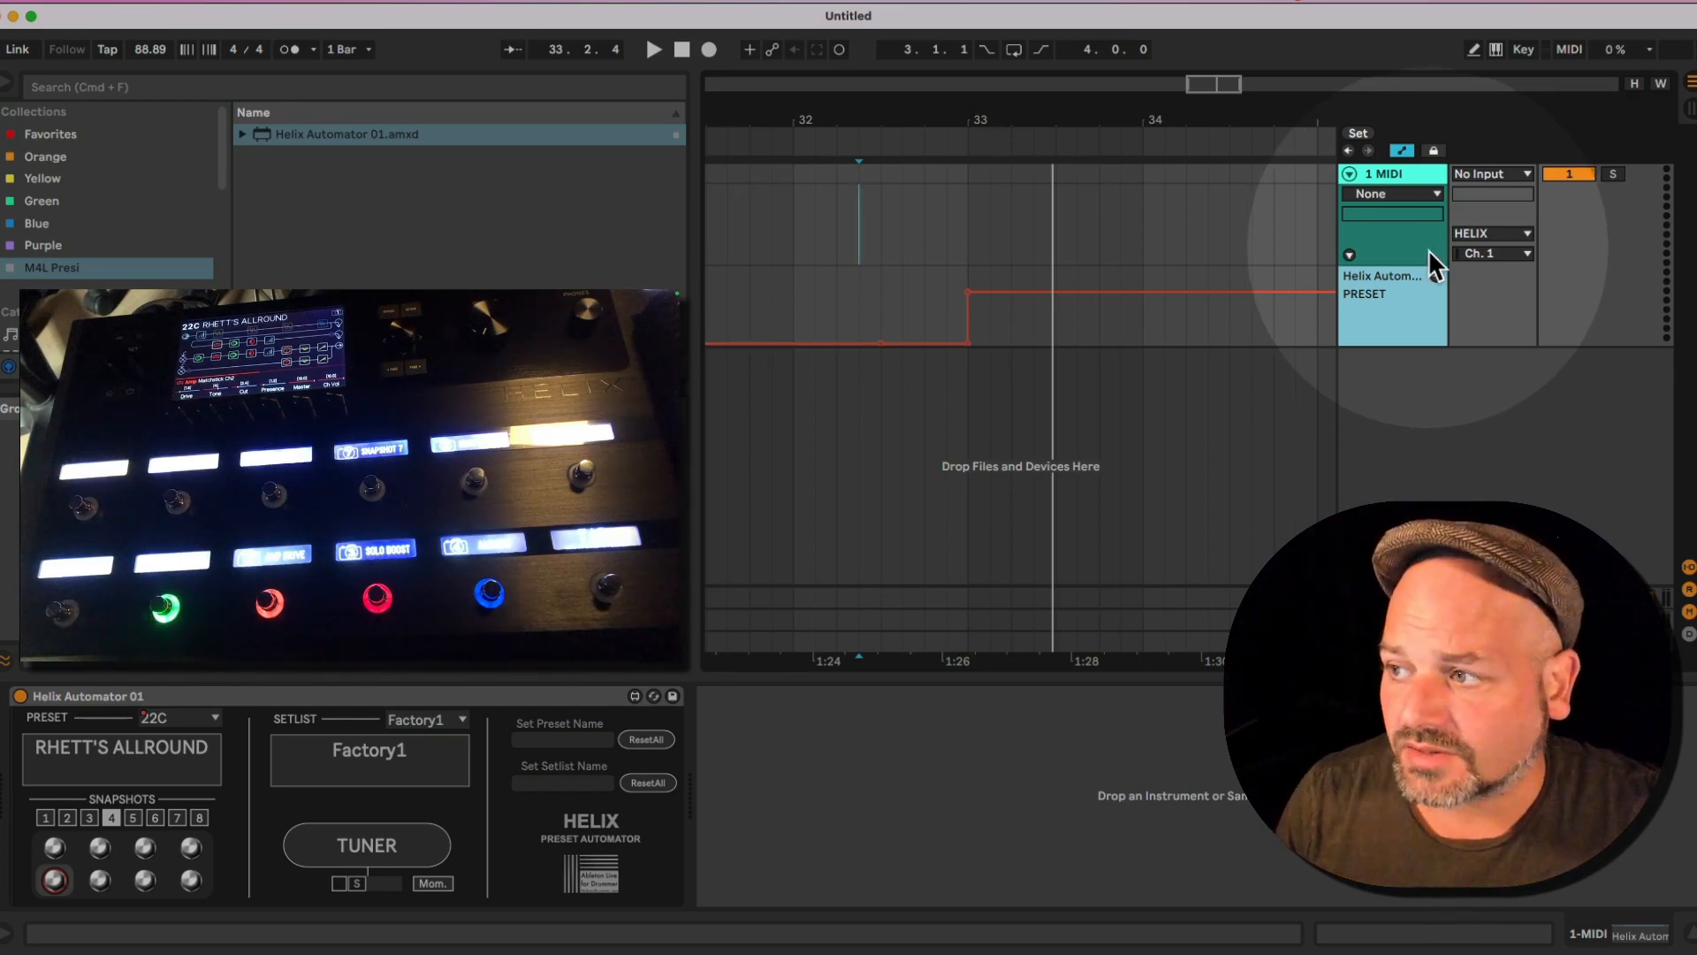
left_click(1398, 196)
left_click(1408, 237)
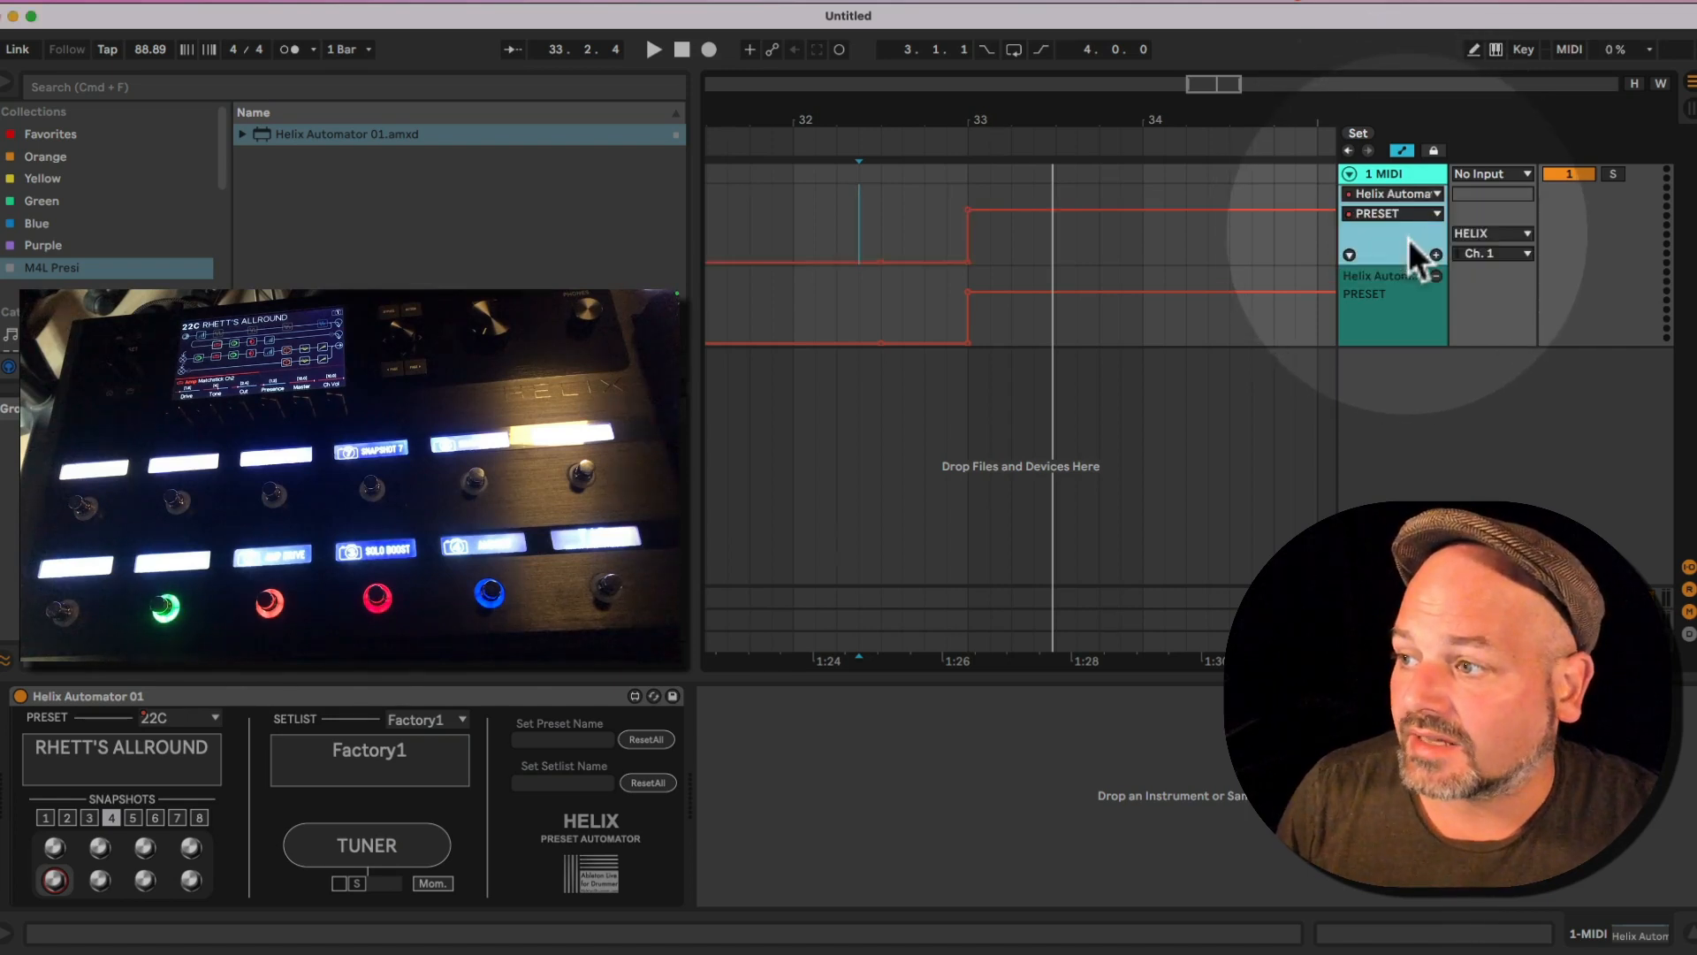
left_click(1401, 214)
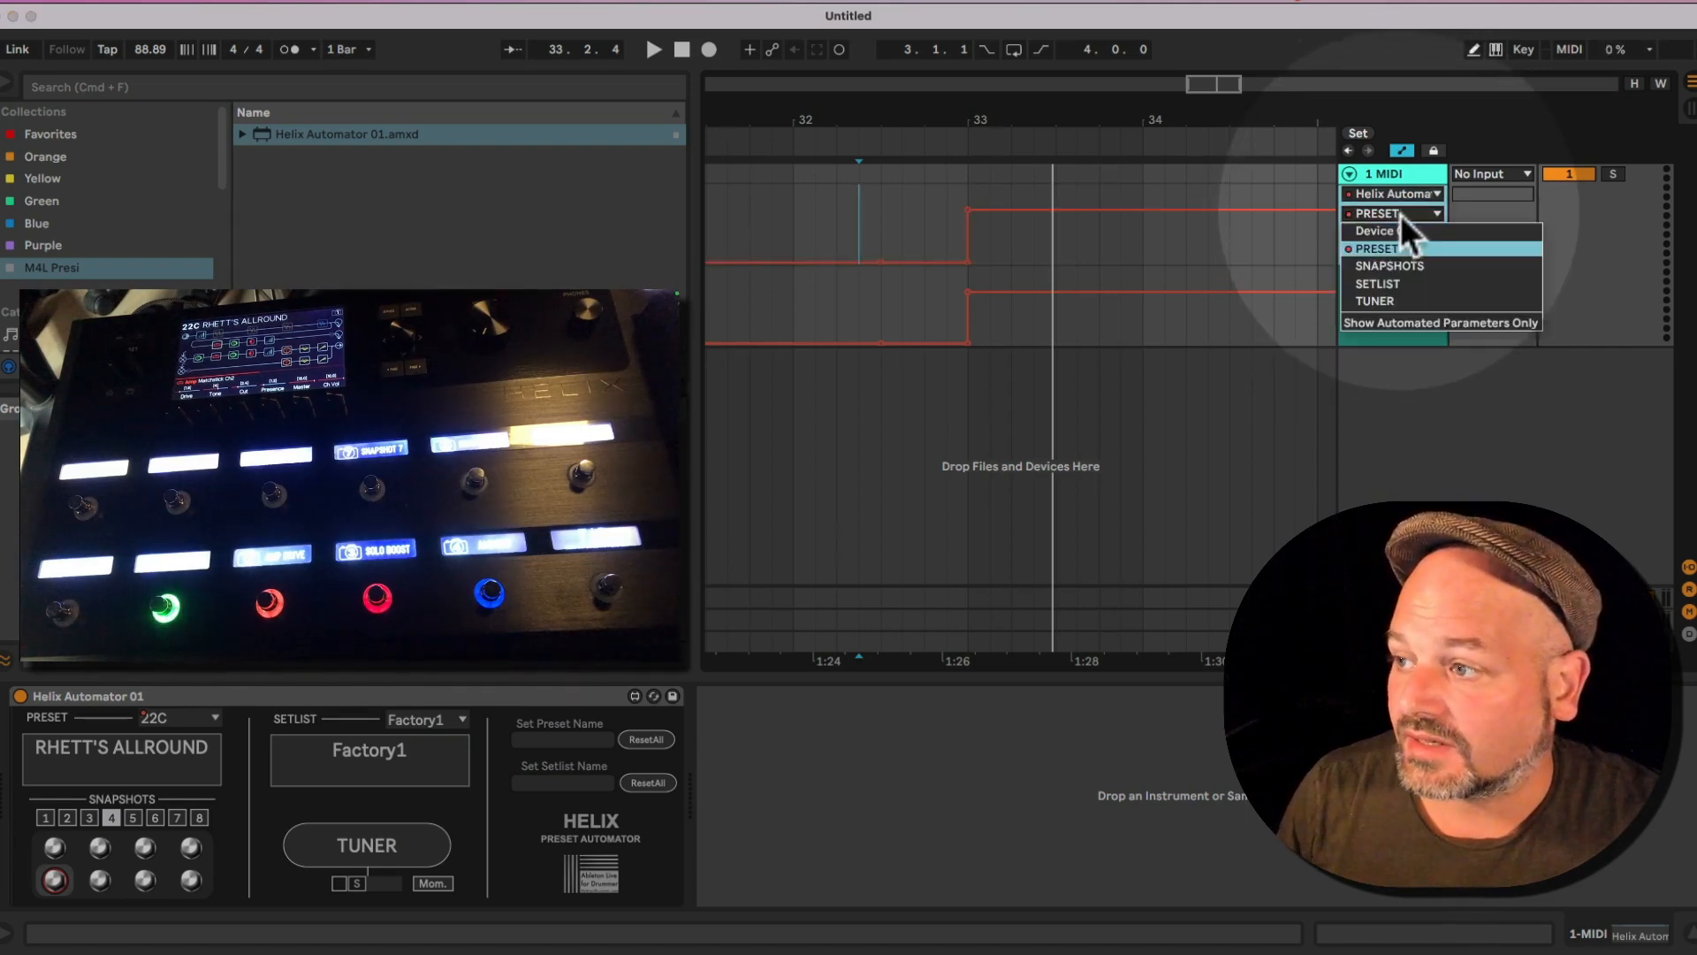
left_click(1403, 265)
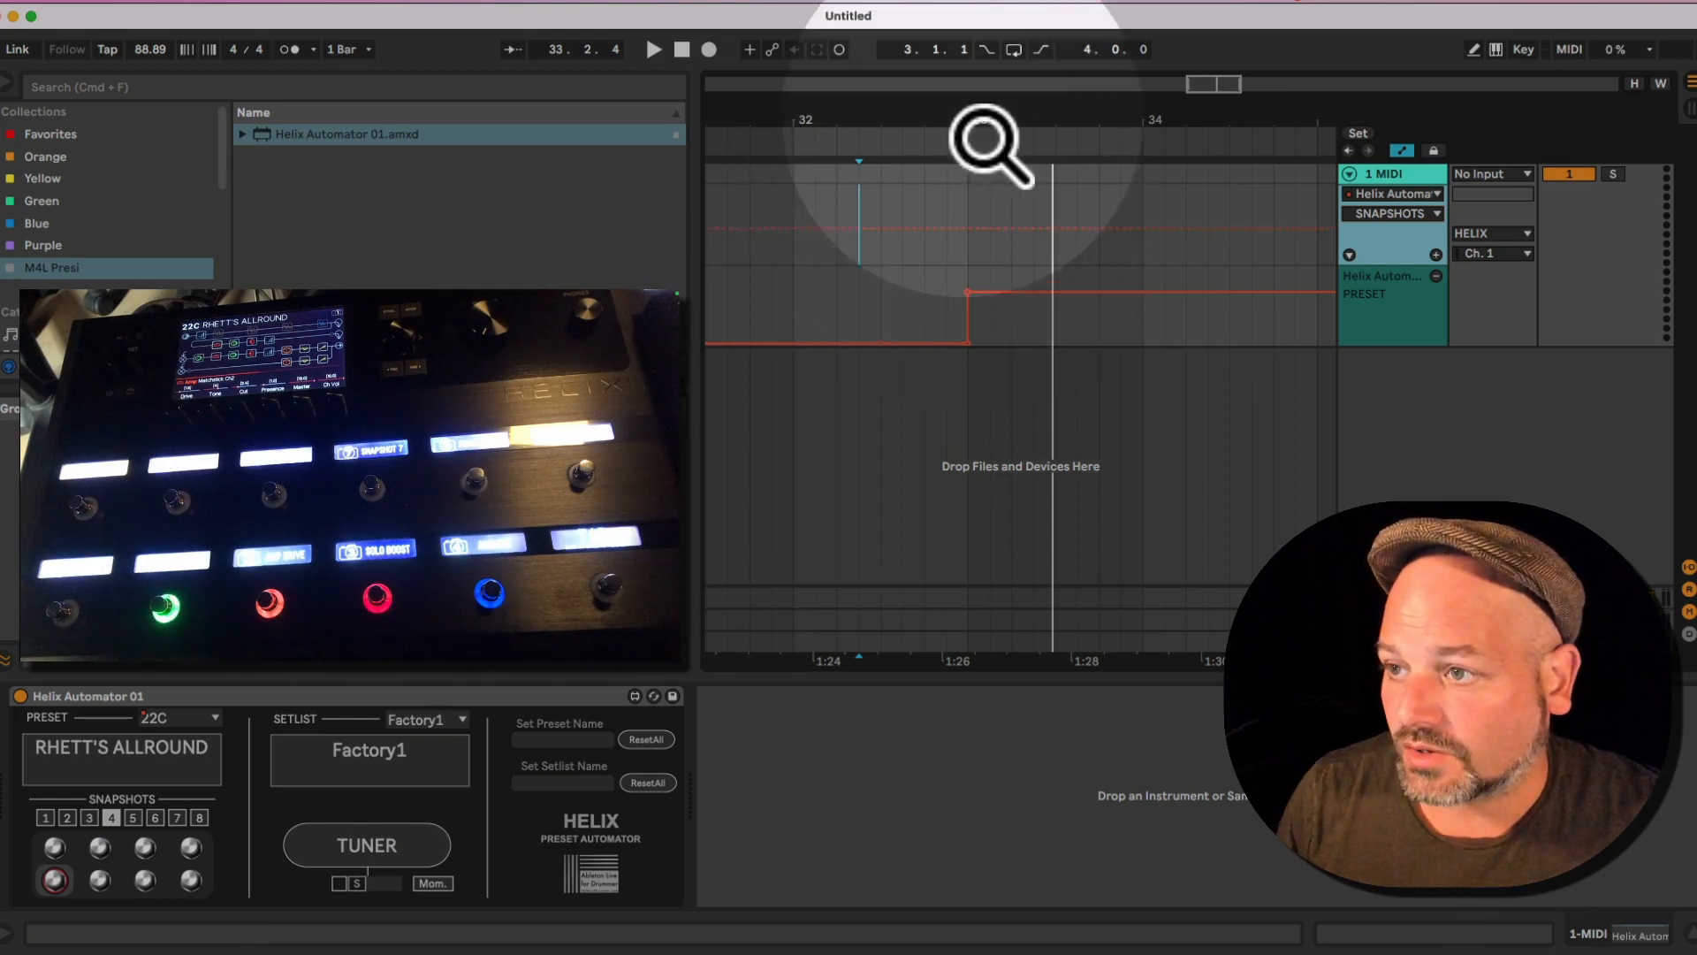
Draw snapshot automation that holds snapshot 1 up to bar 33 and steps to snapshot 4 right at the preset change.
left_click_drag(982, 140, 863, 161)
left_click(824, 228)
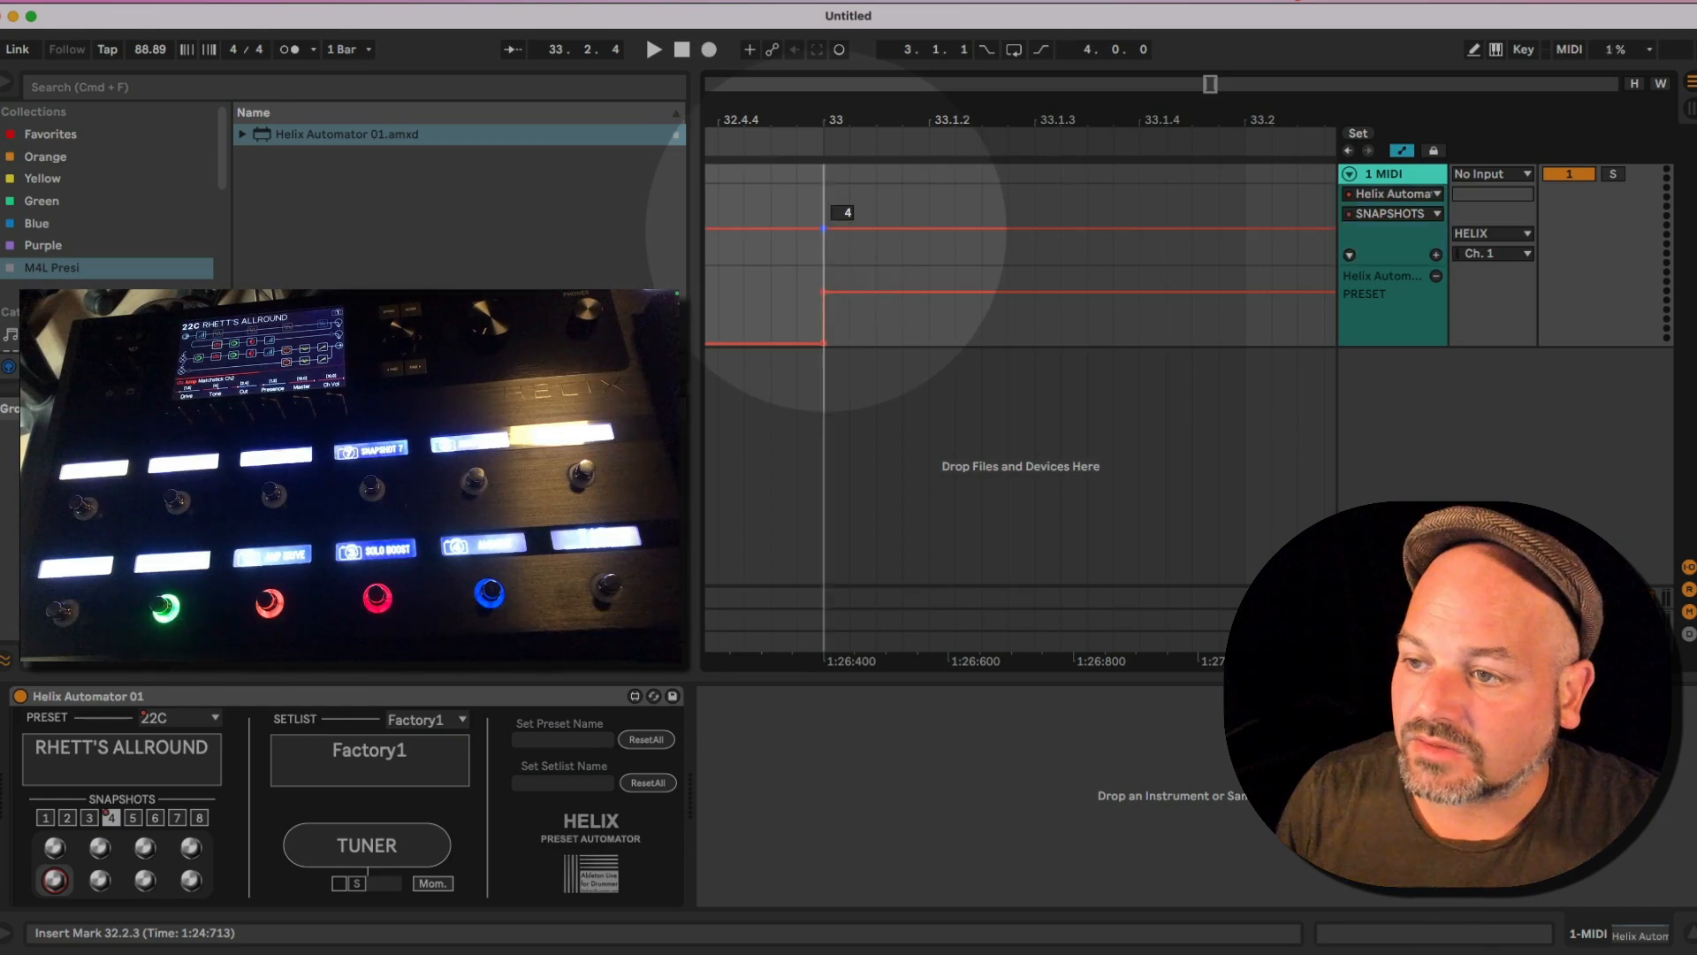
mouse_move(825, 229)
left_mouse_down()
mouse_move(850, 229)
mouse_move(824, 258)
left_mouse_up()
left_click_drag(819, 111, 819, 118)
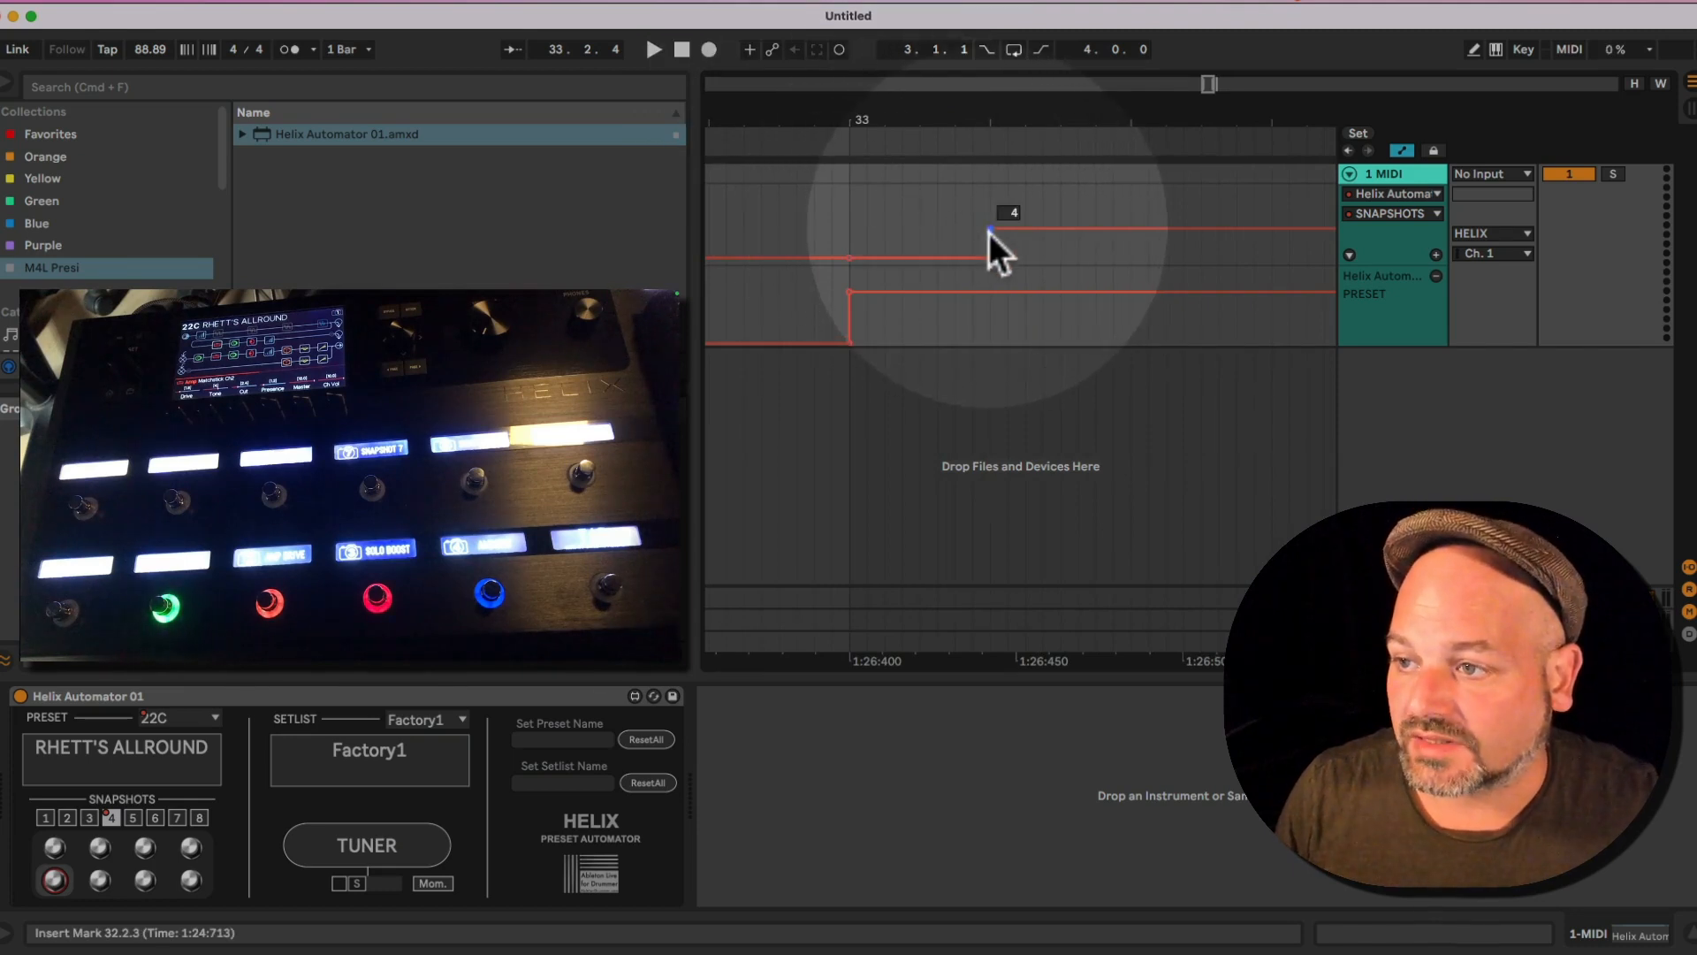
left_click_drag(988, 231, 867, 229)
Add a snapshot automation step to snapshot 7 at bar 35 and play the section from 32.2.3.
left_click_drag(1121, 142, 1120, 107)
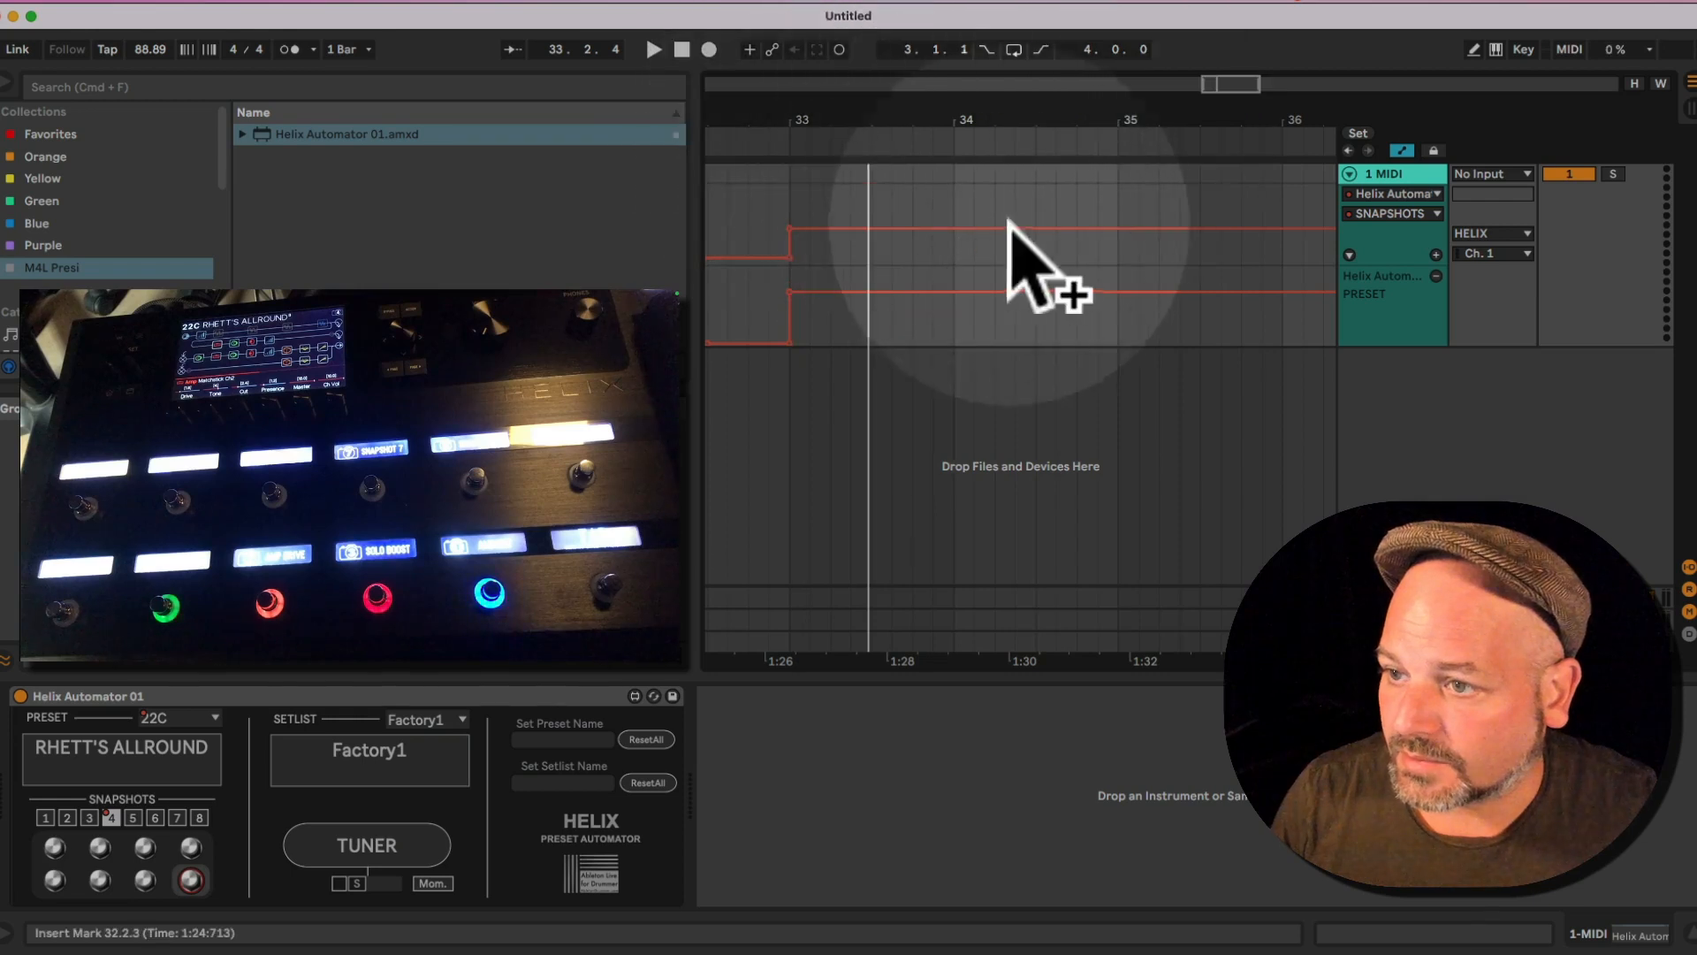
left_click_drag(1118, 228, 1118, 199)
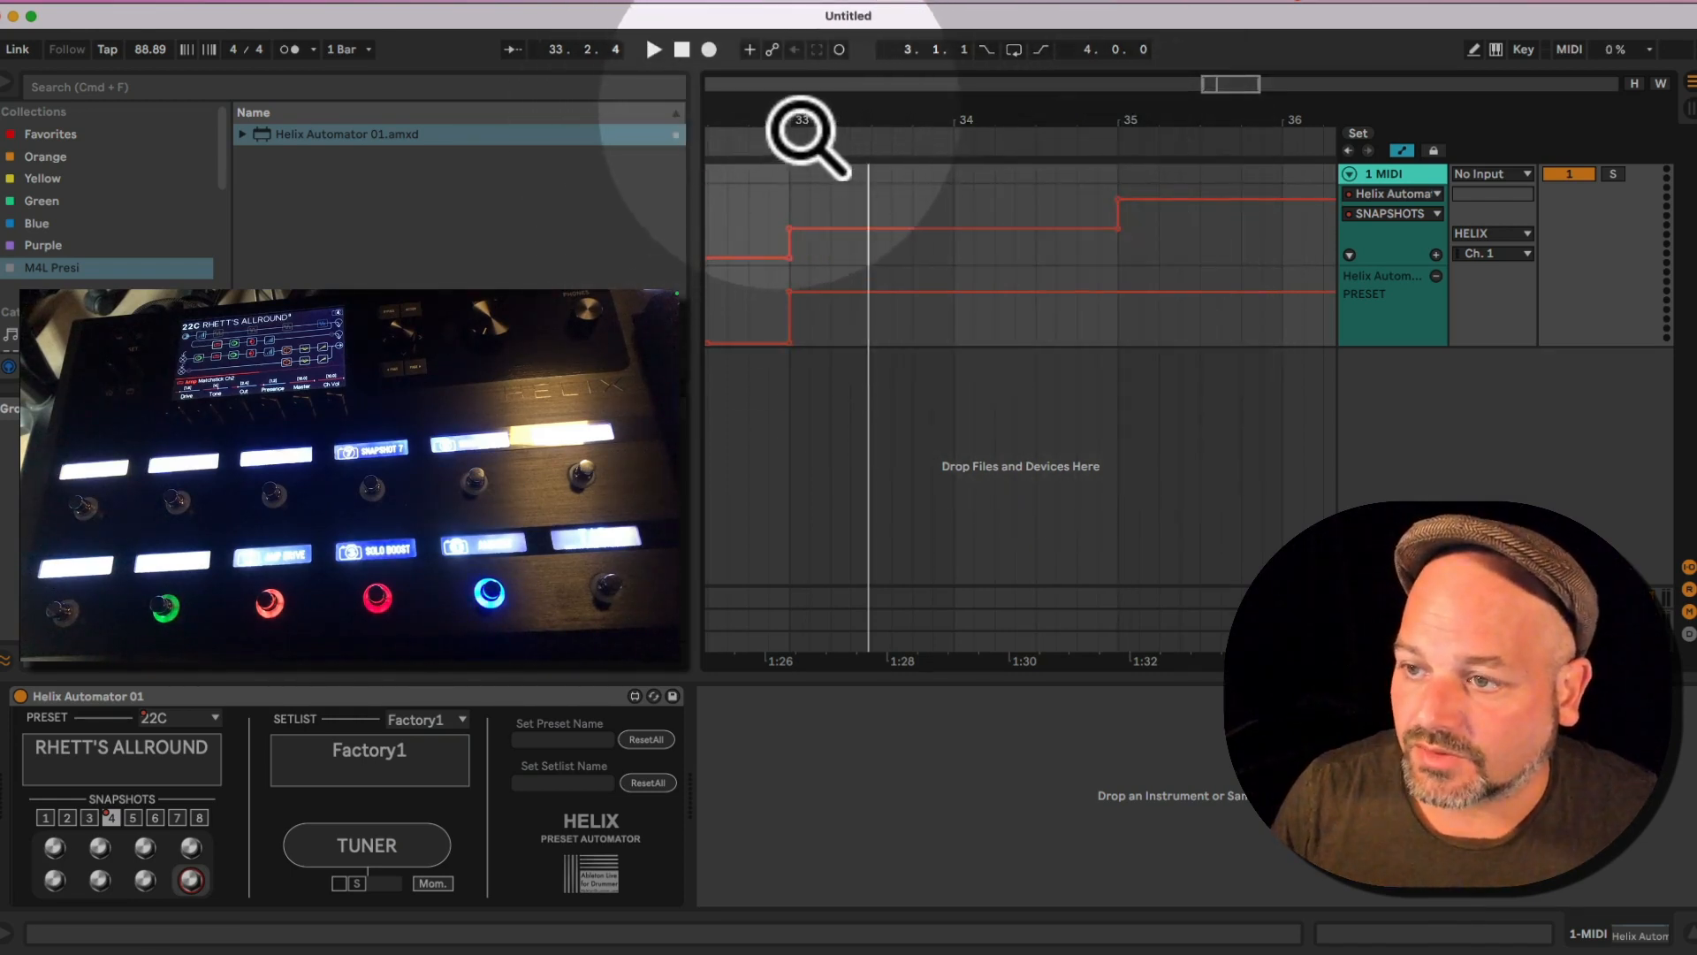
mouse_move(793, 126)
left_mouse_down()
mouse_move(1031, 142)
mouse_move(979, 117)
left_mouse_up()
key("space")
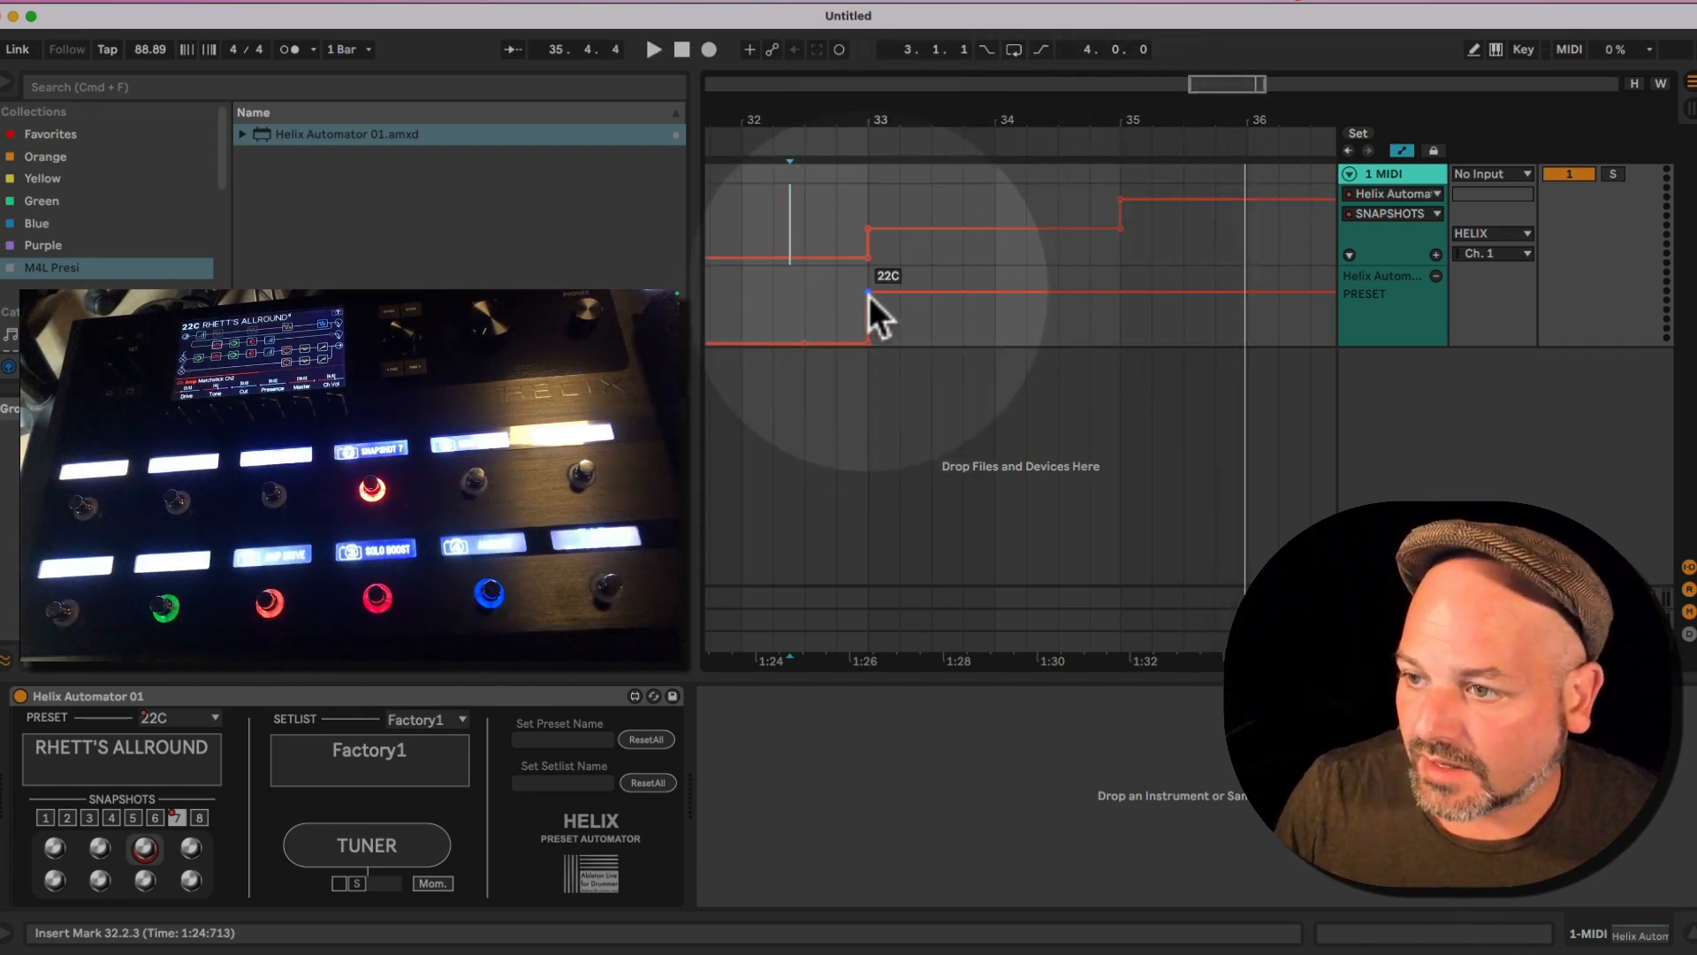
Lower the preset automation point at bar 33 to 01A and play the snapshot changes within that single preset.
left_click_drag(868, 295, 877, 364)
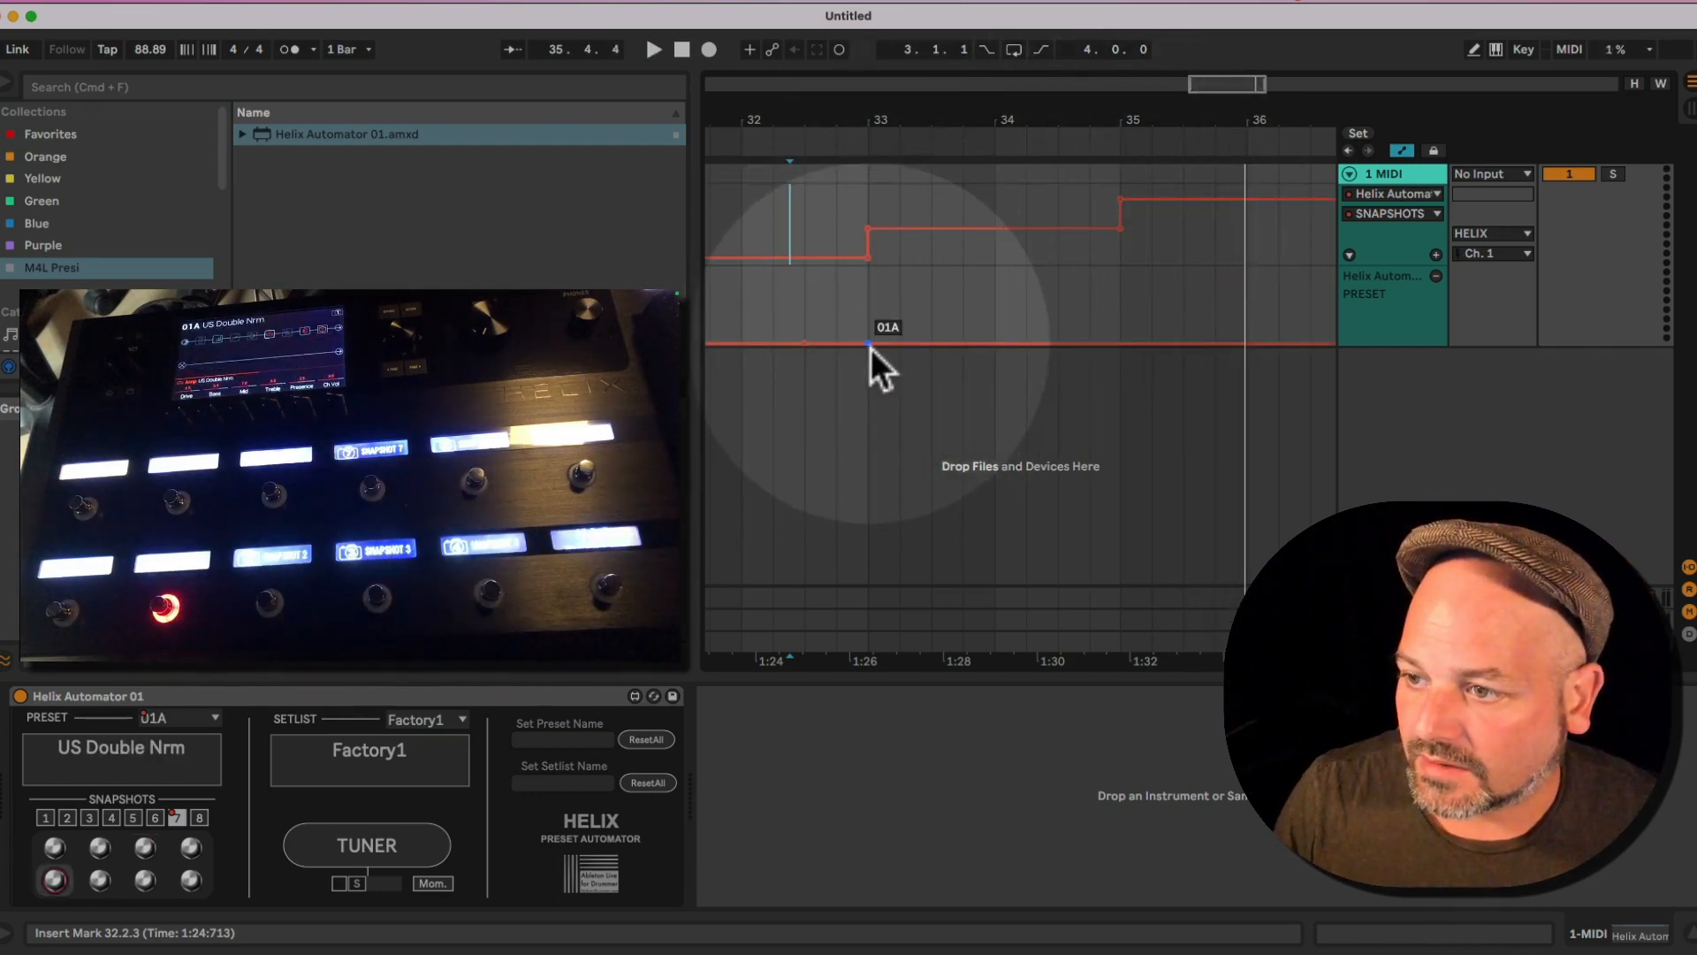
left_click(760, 146)
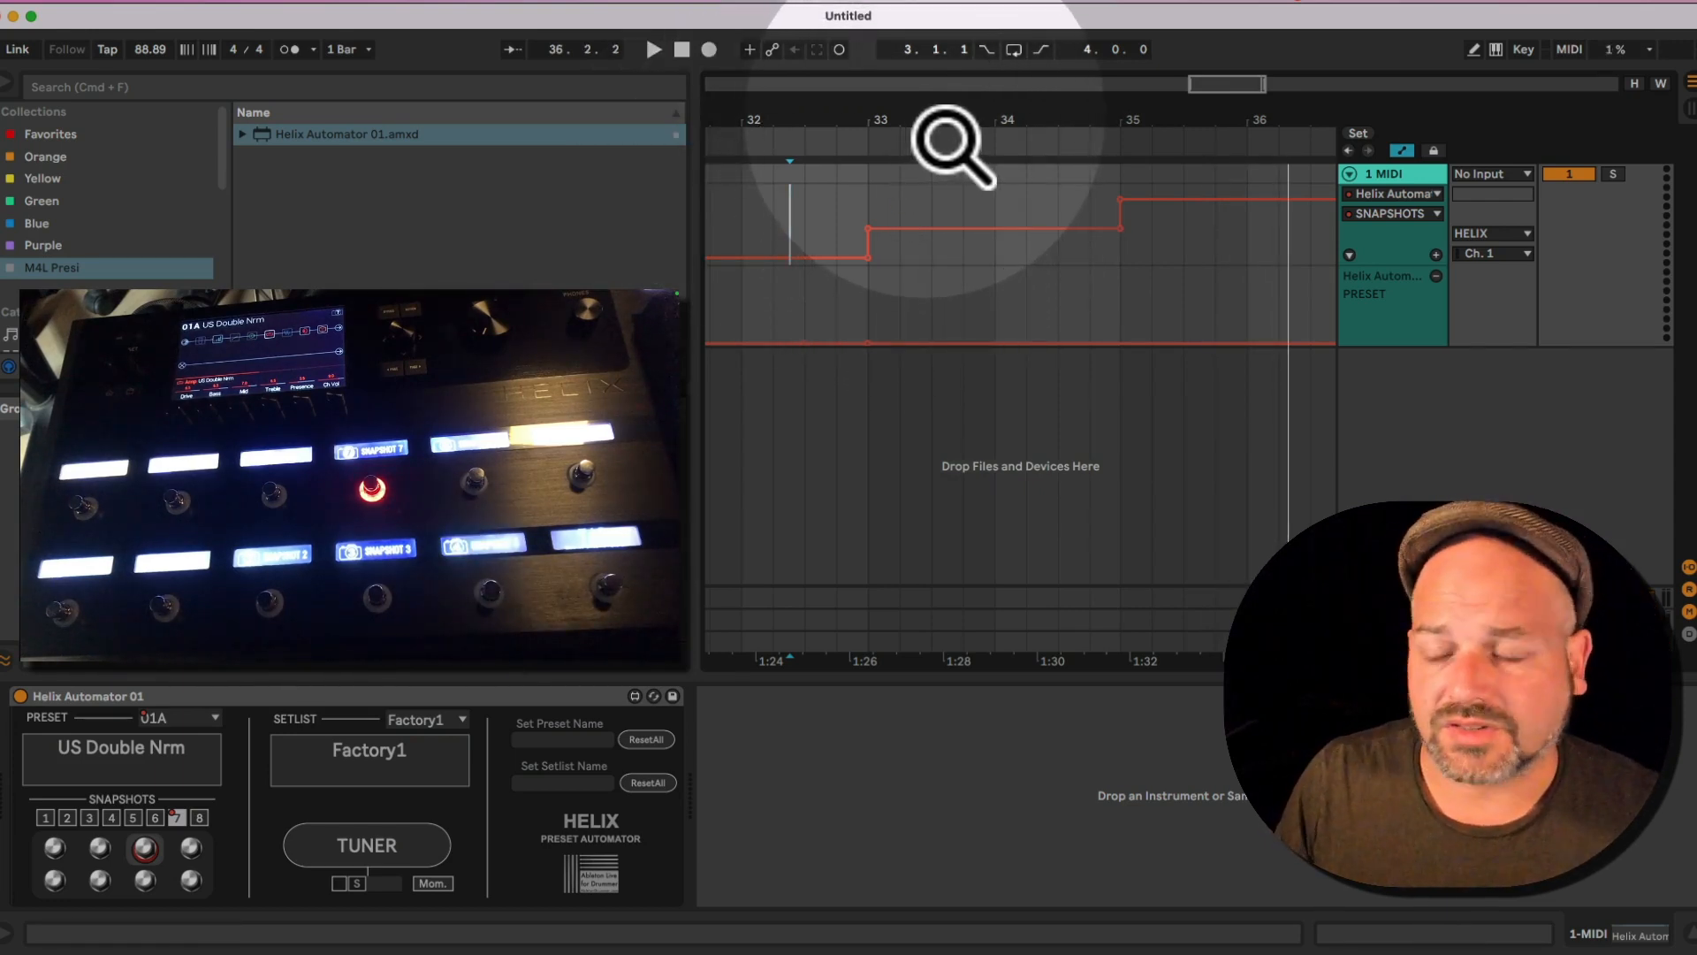
left_click_drag(926, 120, 908, 71)
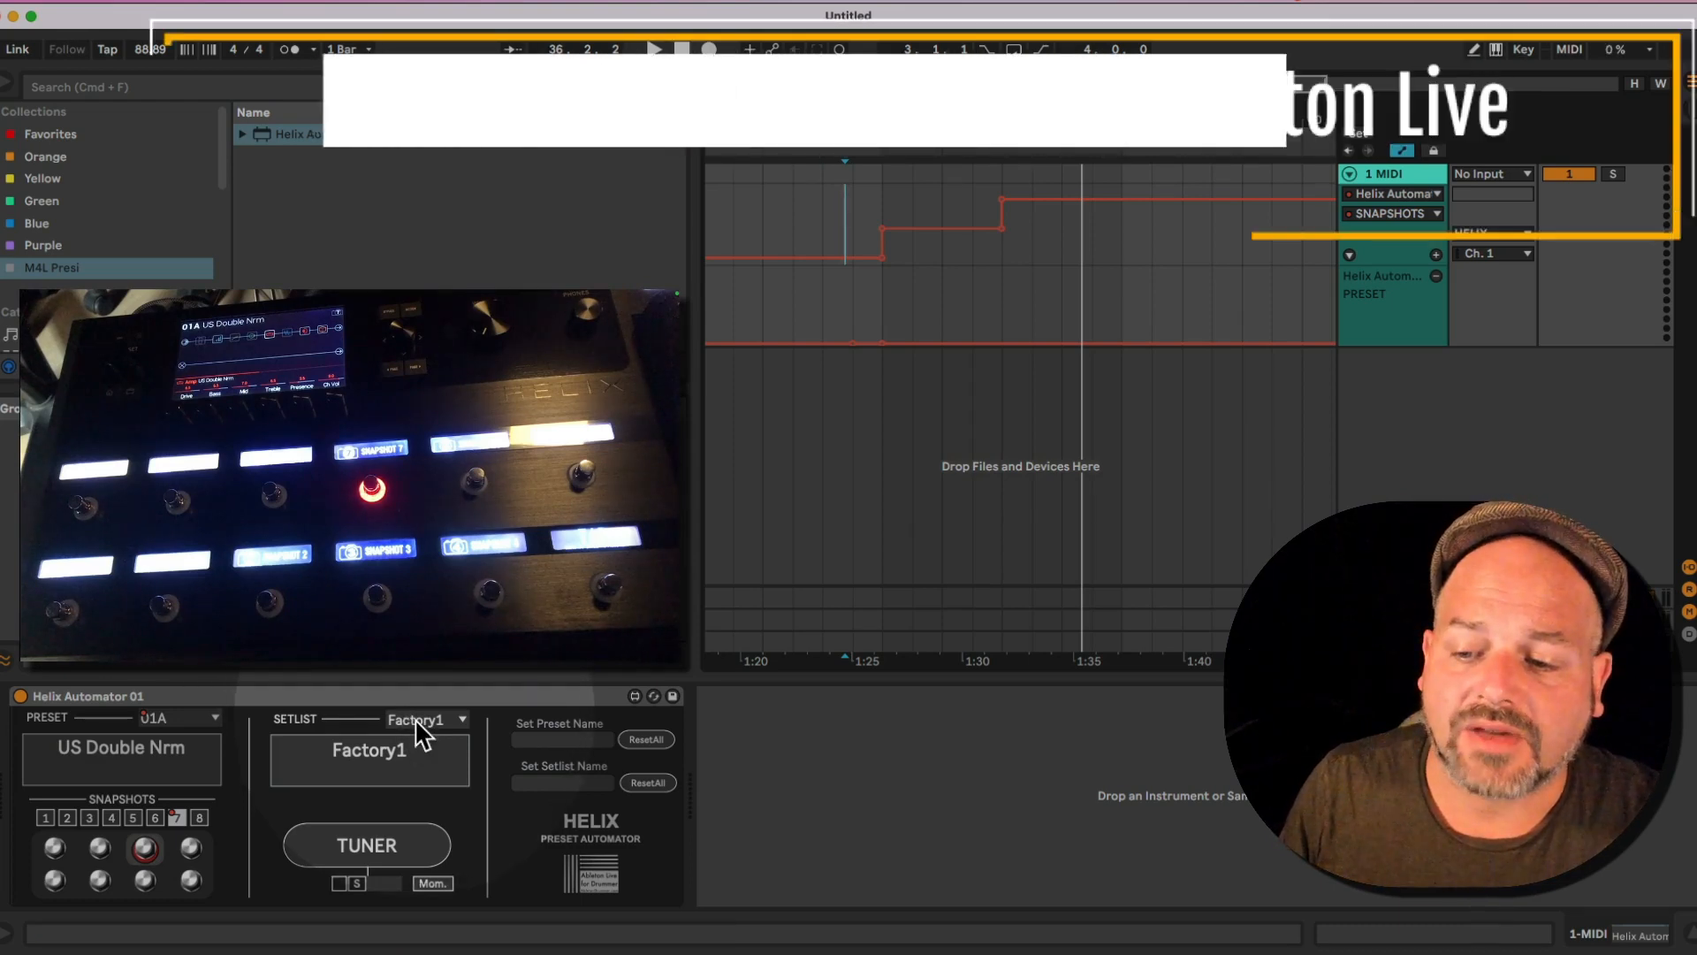
Switch the Helix Automator setlist to Factory2 and on to User1, and send User1 again.
left_click(416, 718)
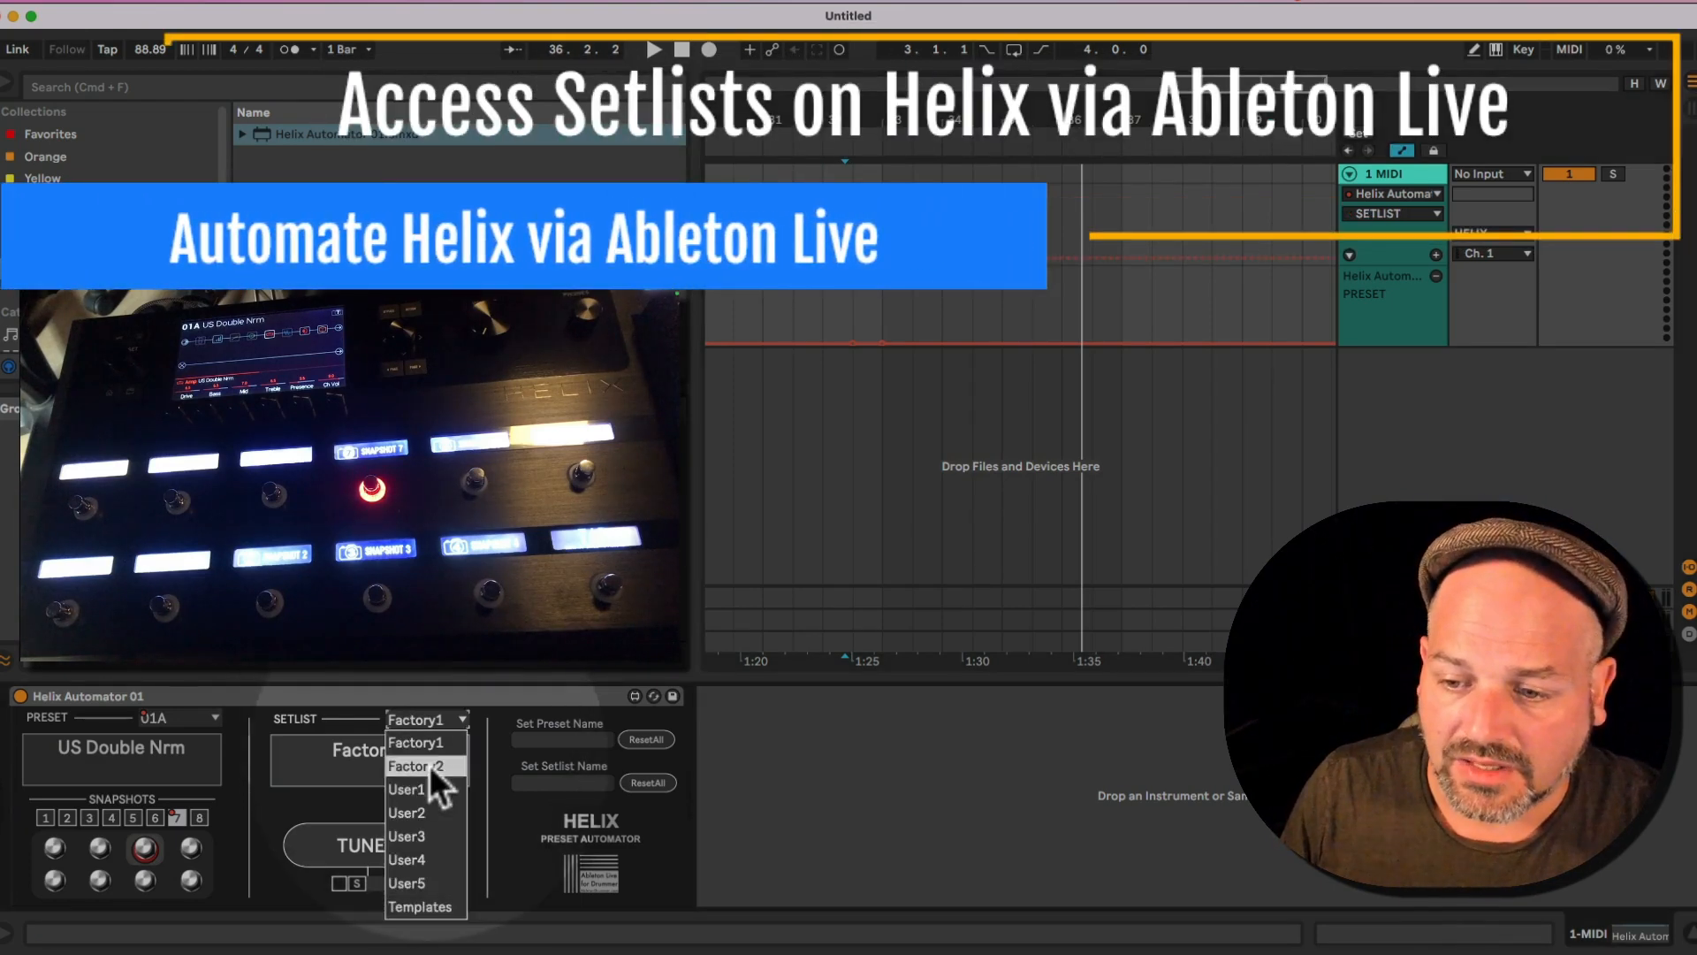
left_click(433, 767)
left_click(442, 715)
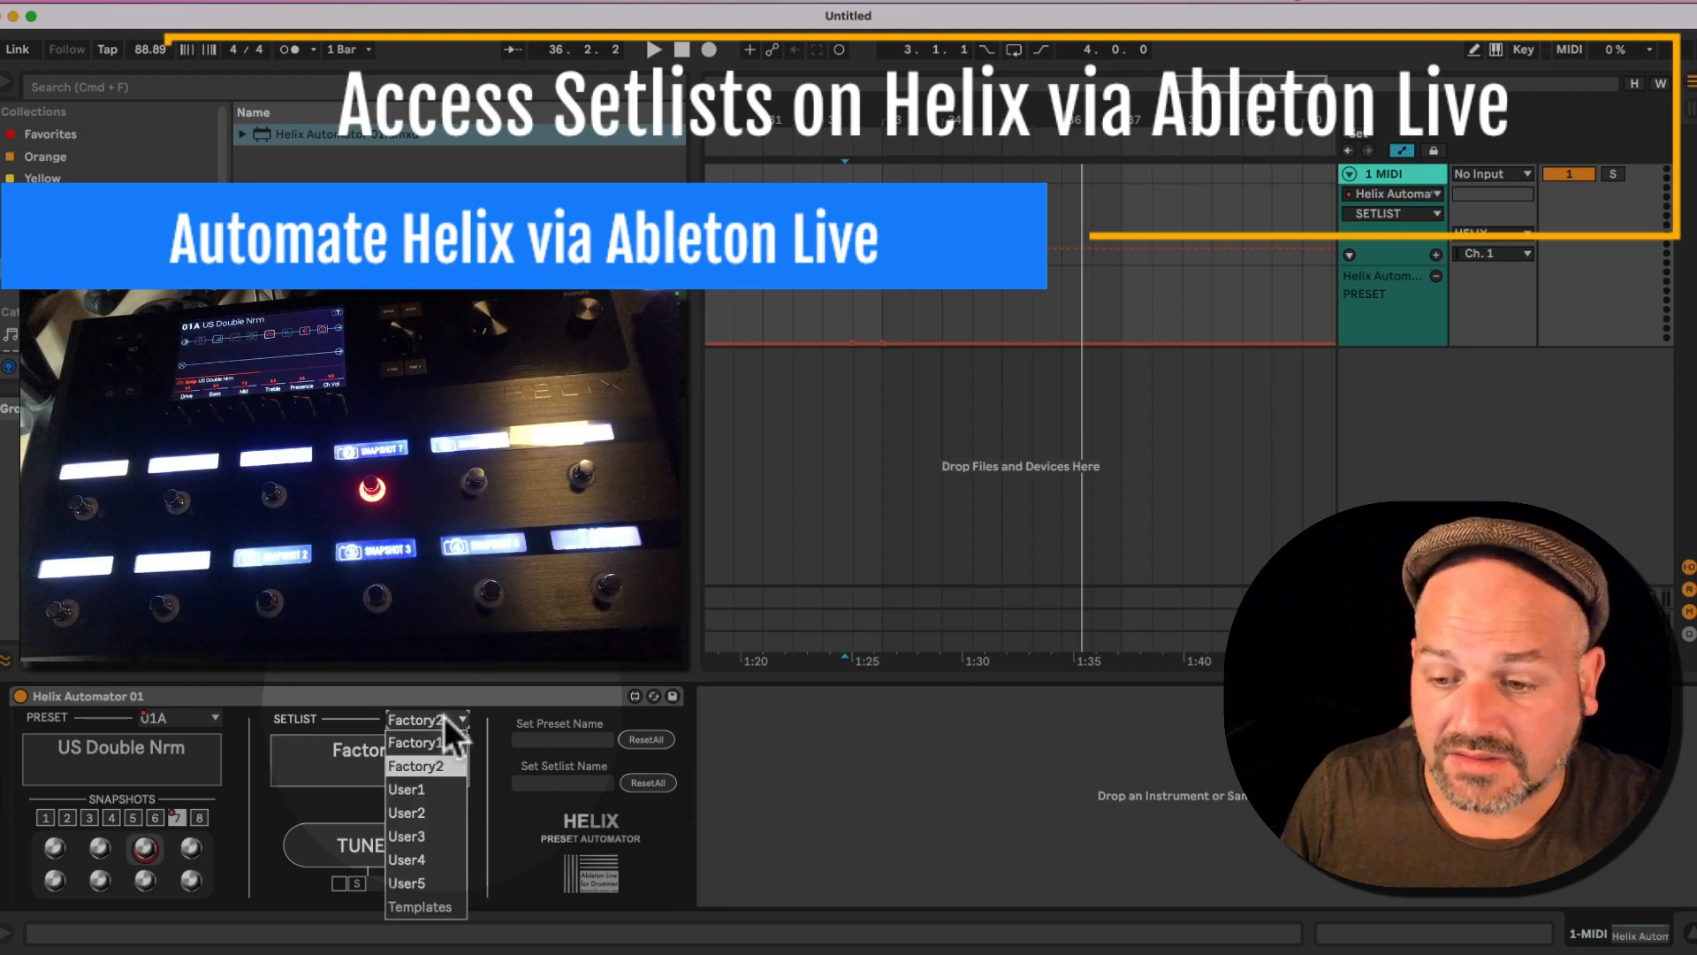
left_click(437, 786)
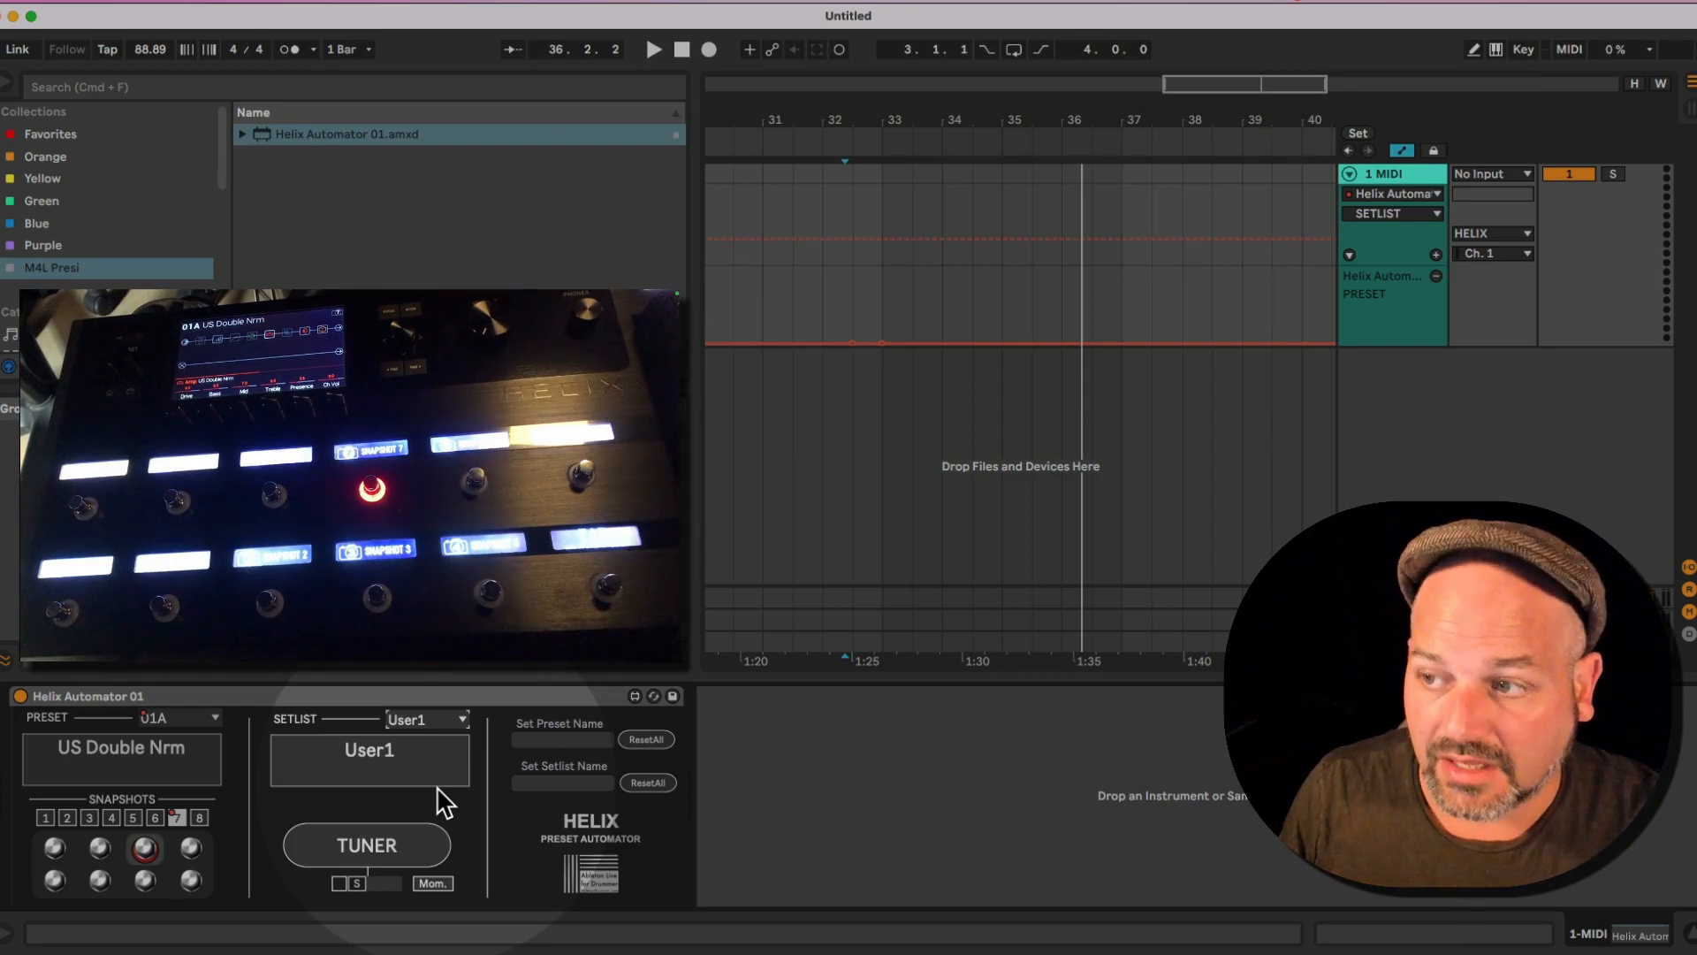
left_click(414, 720)
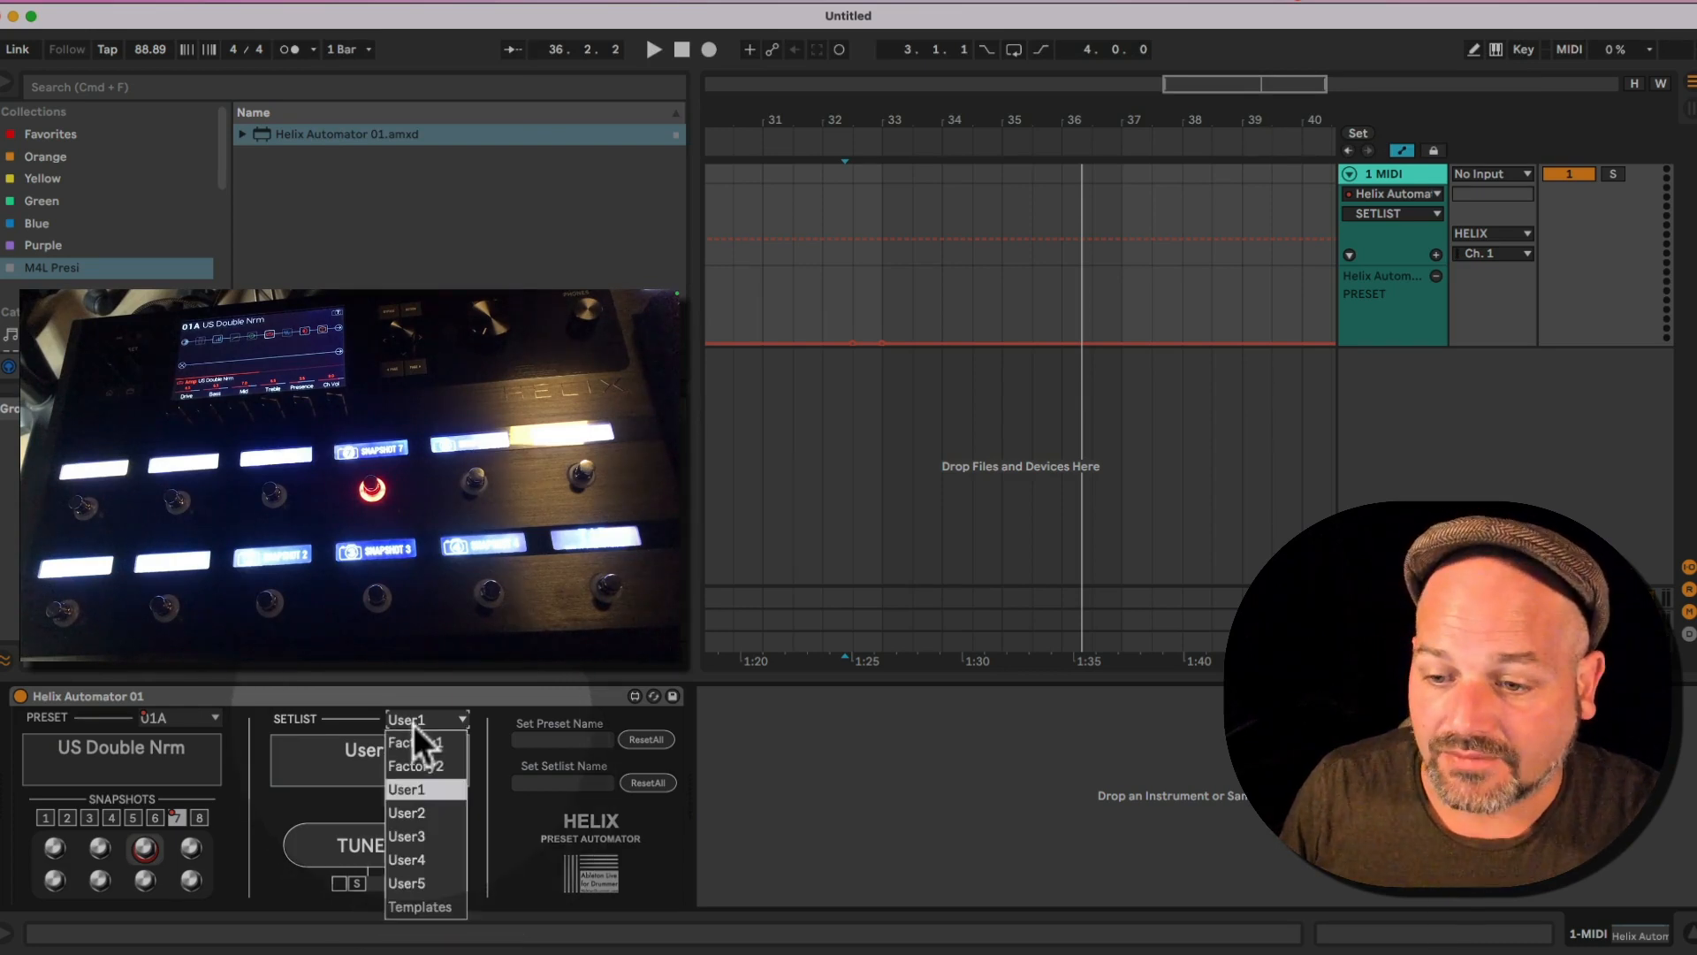
left_click(418, 791)
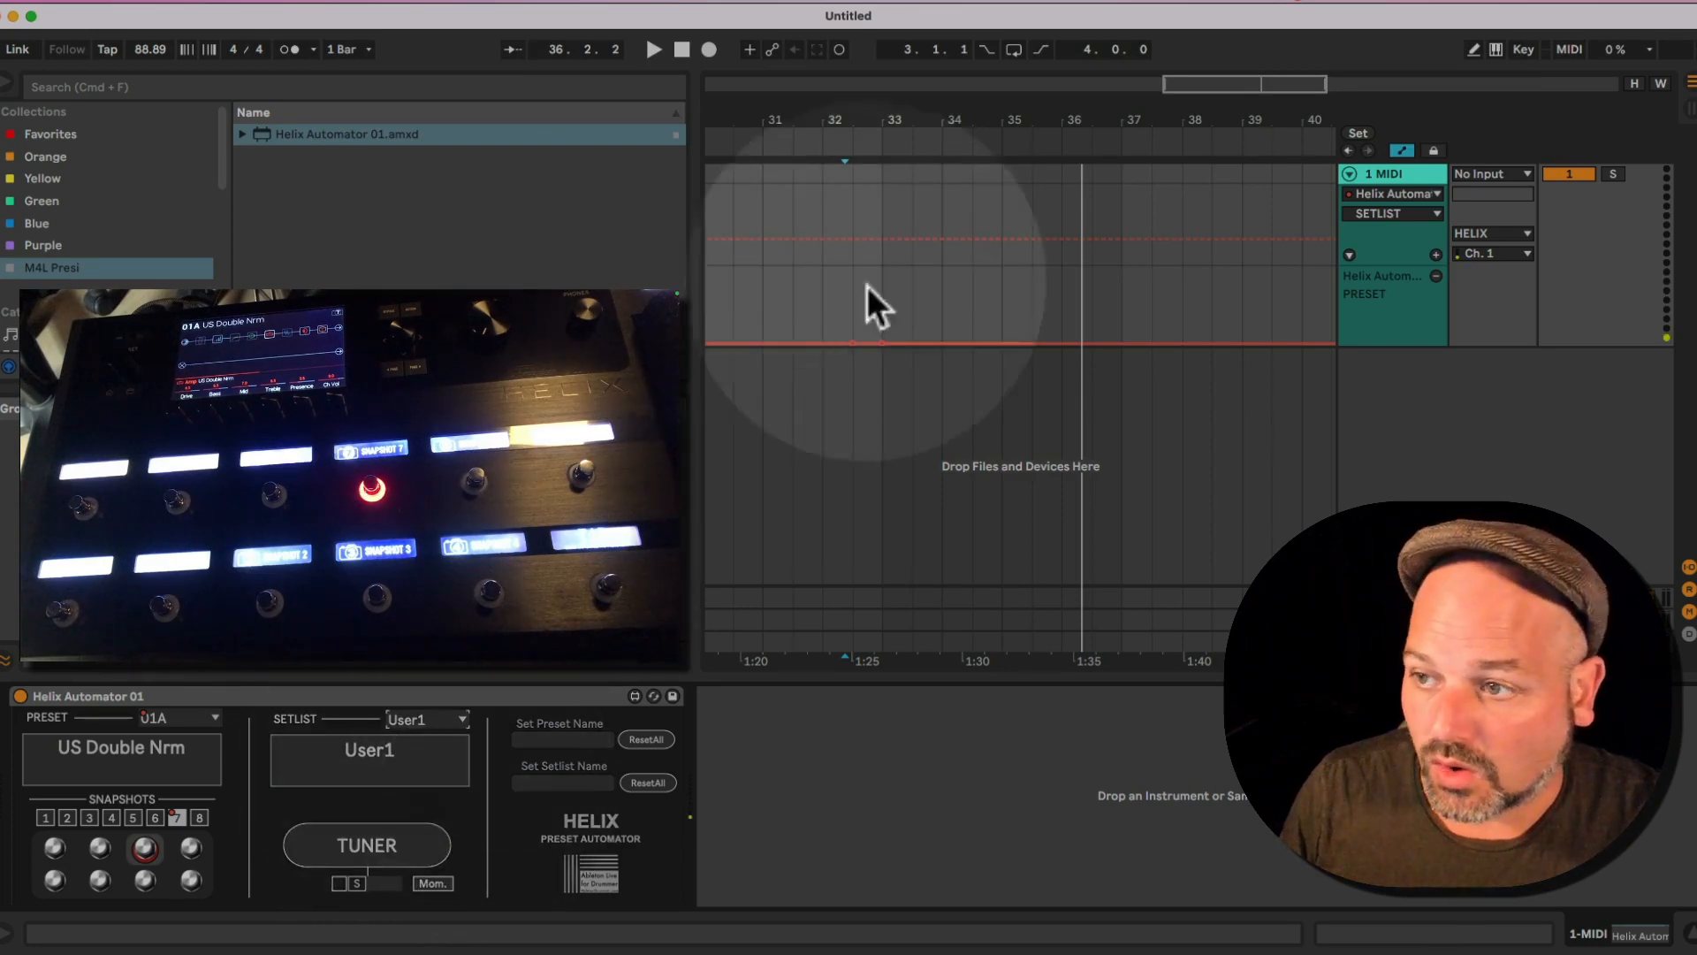
Raise the preset automation at bar 33 to 14C and play the change from bar 32.
left_click(882, 343)
mouse_move(883, 343)
left_mouse_down()
mouse_move(882, 291)
mouse_move(882, 310)
left_mouse_up()
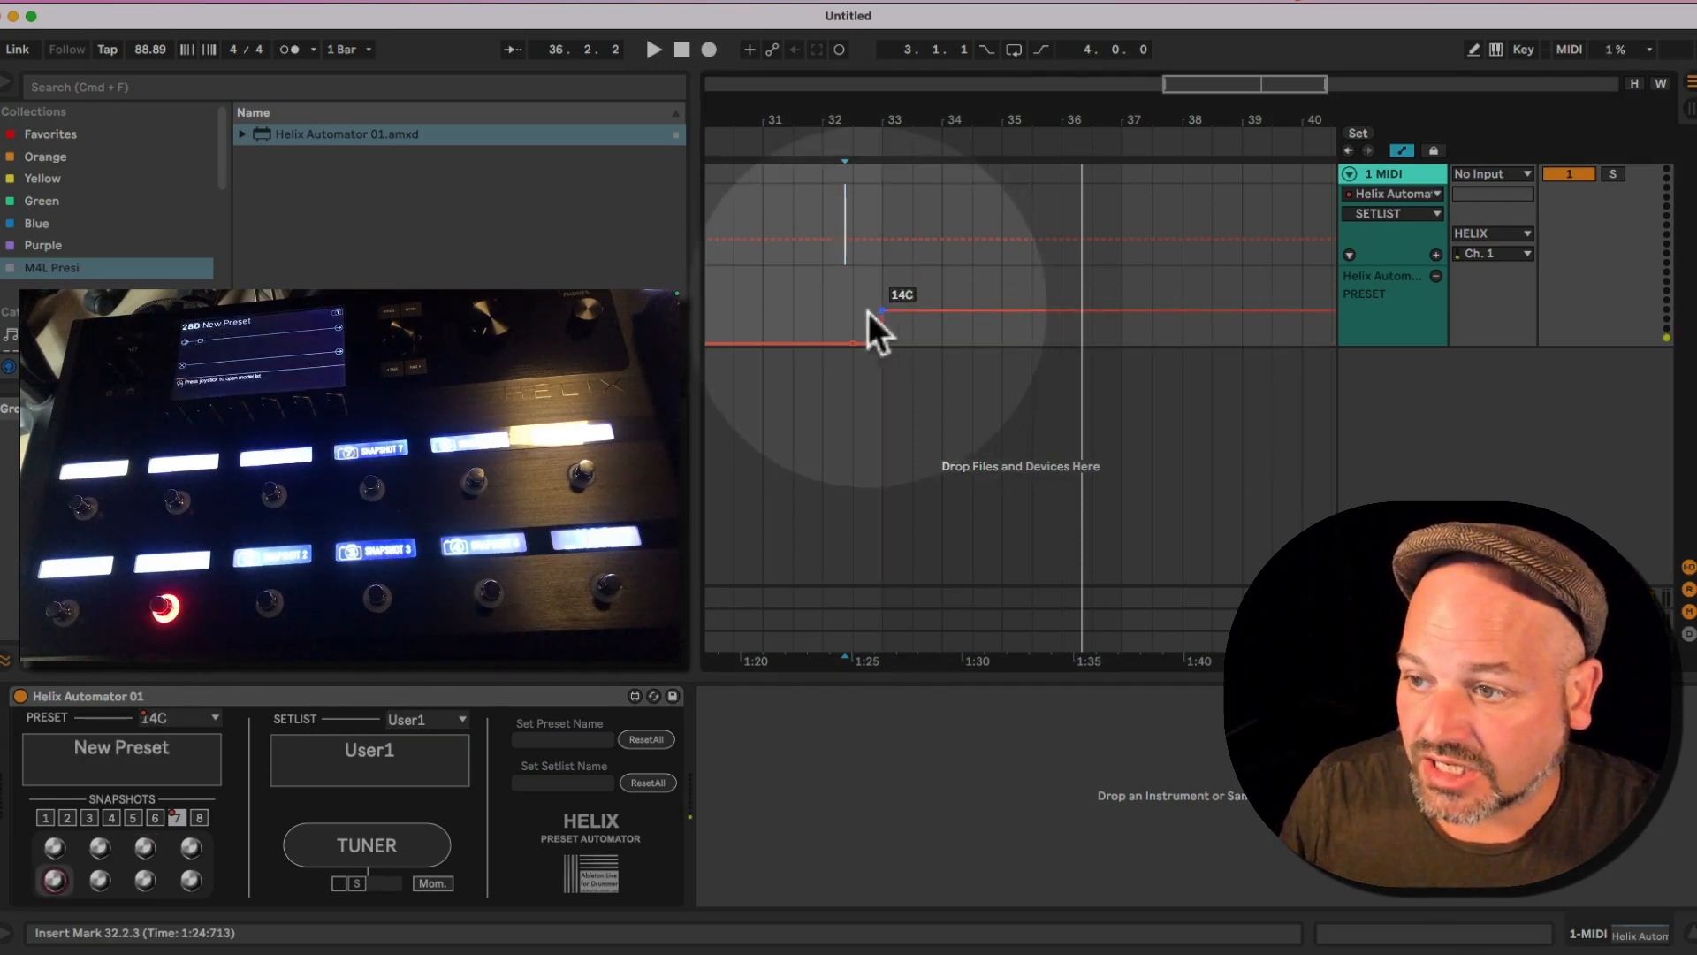
left_click(835, 307)
key("space")
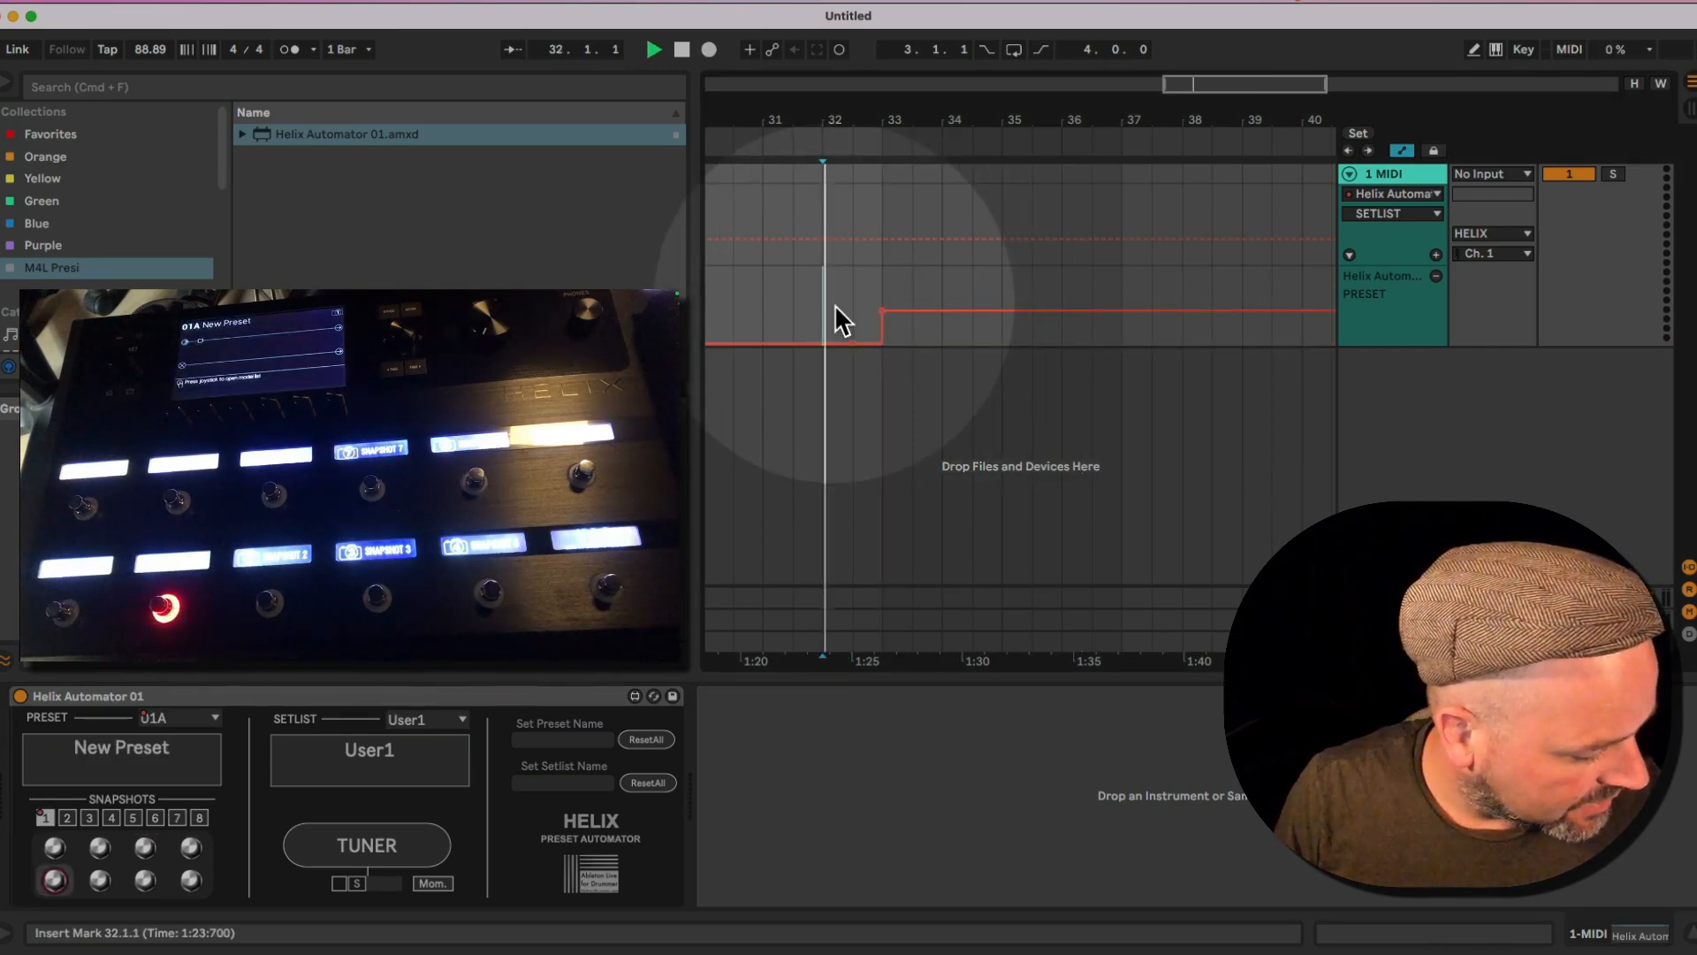
mouse_move(888, 314)
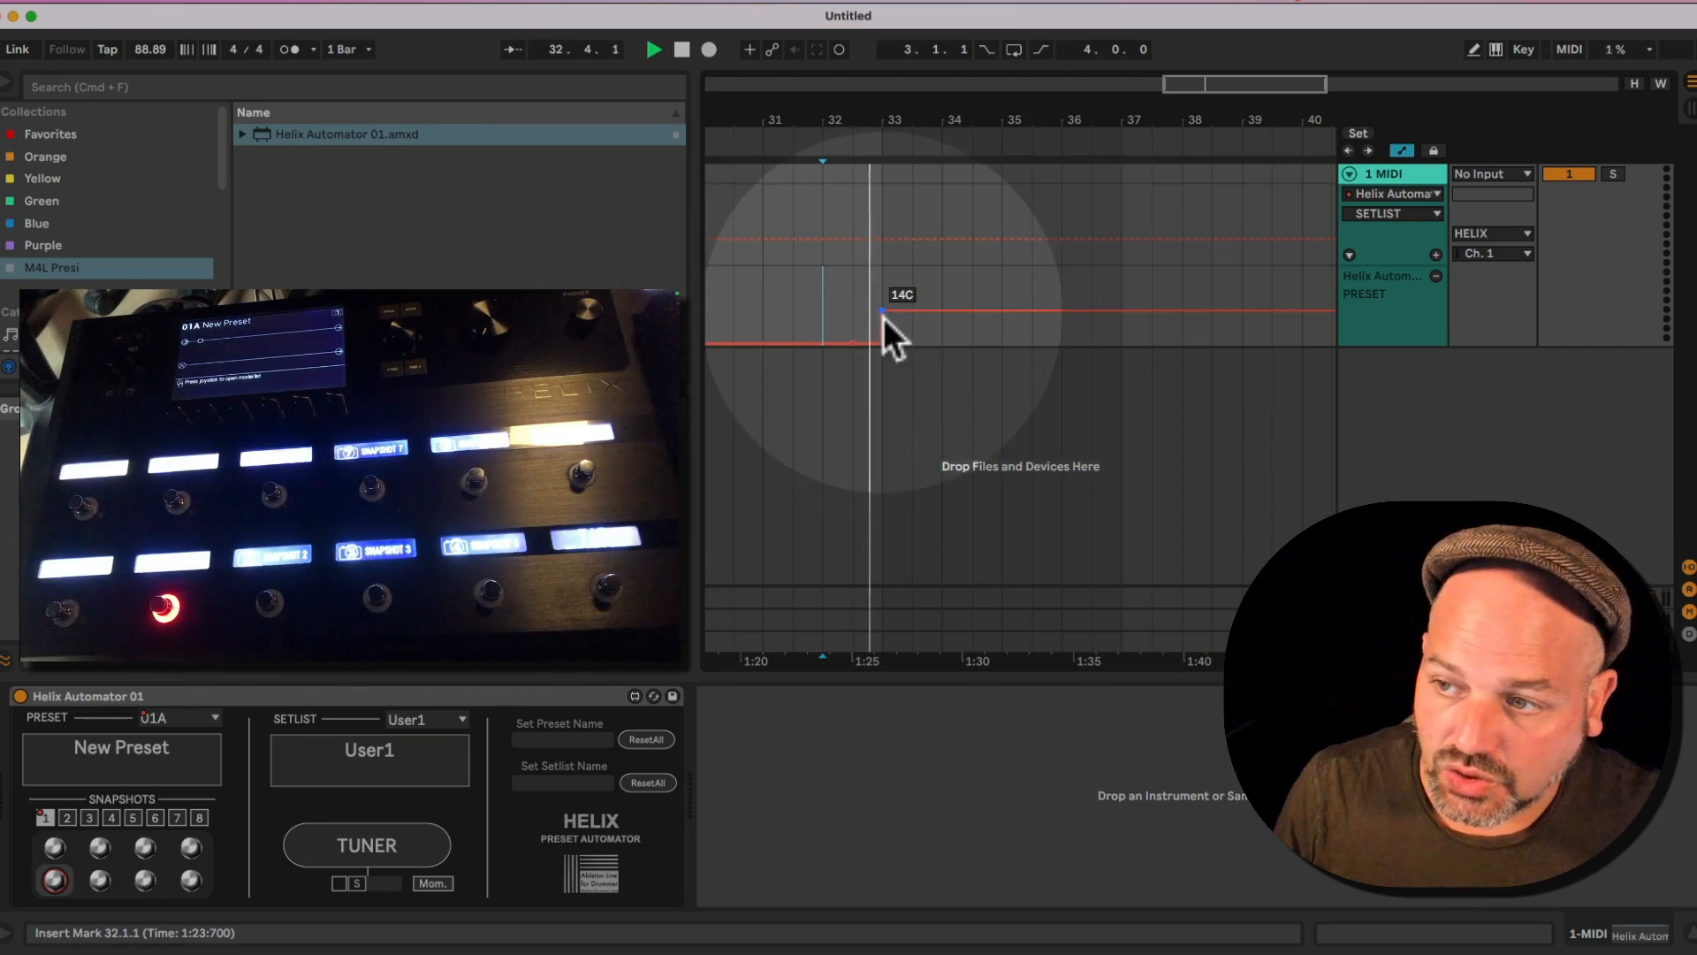
key("space")
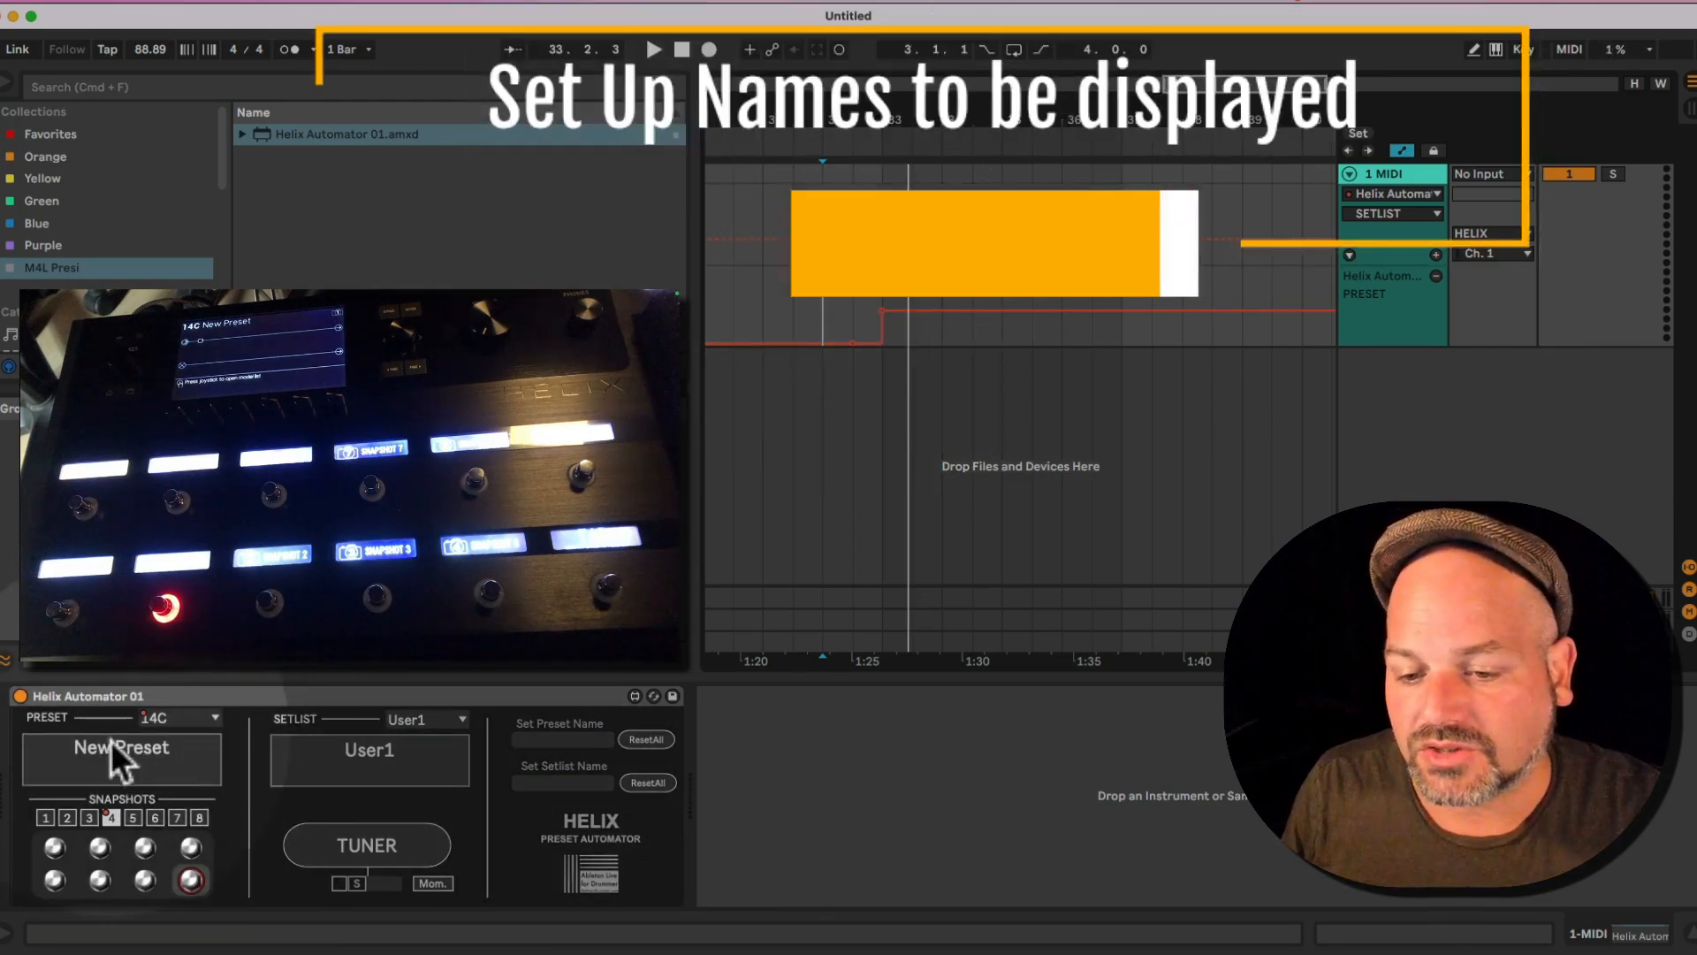
Set the displayed name of preset 14C to NewPresOn14C and move the playback start to 32.3.1.
left_click(544, 739)
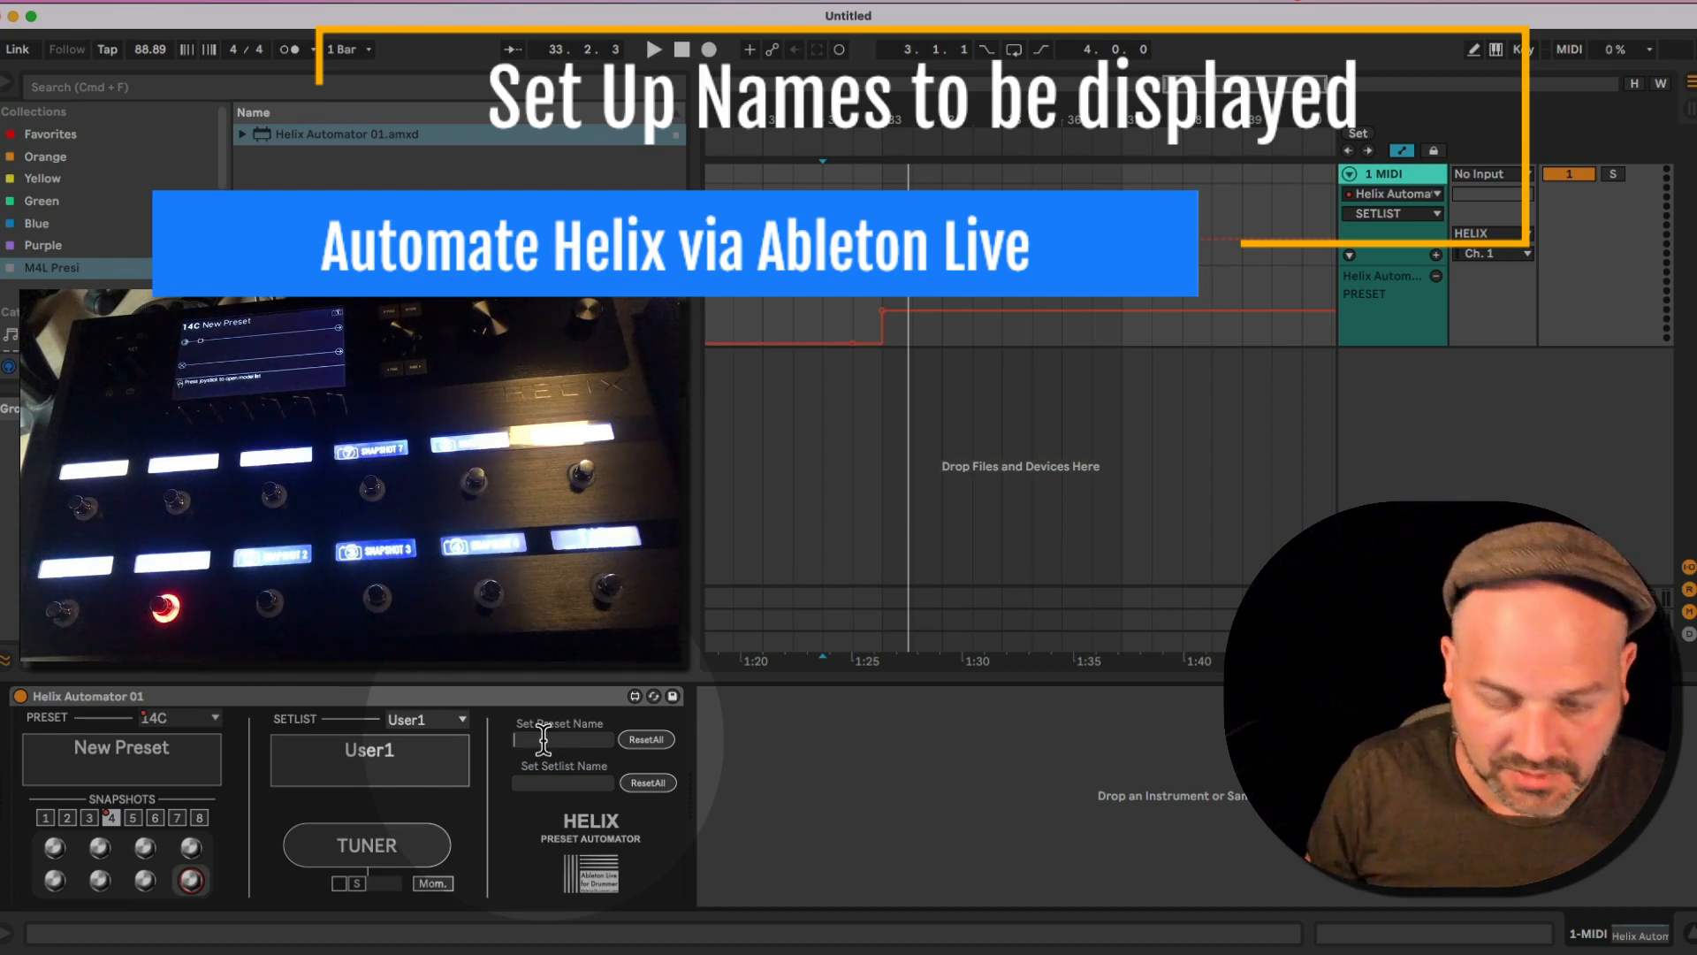
type("N")
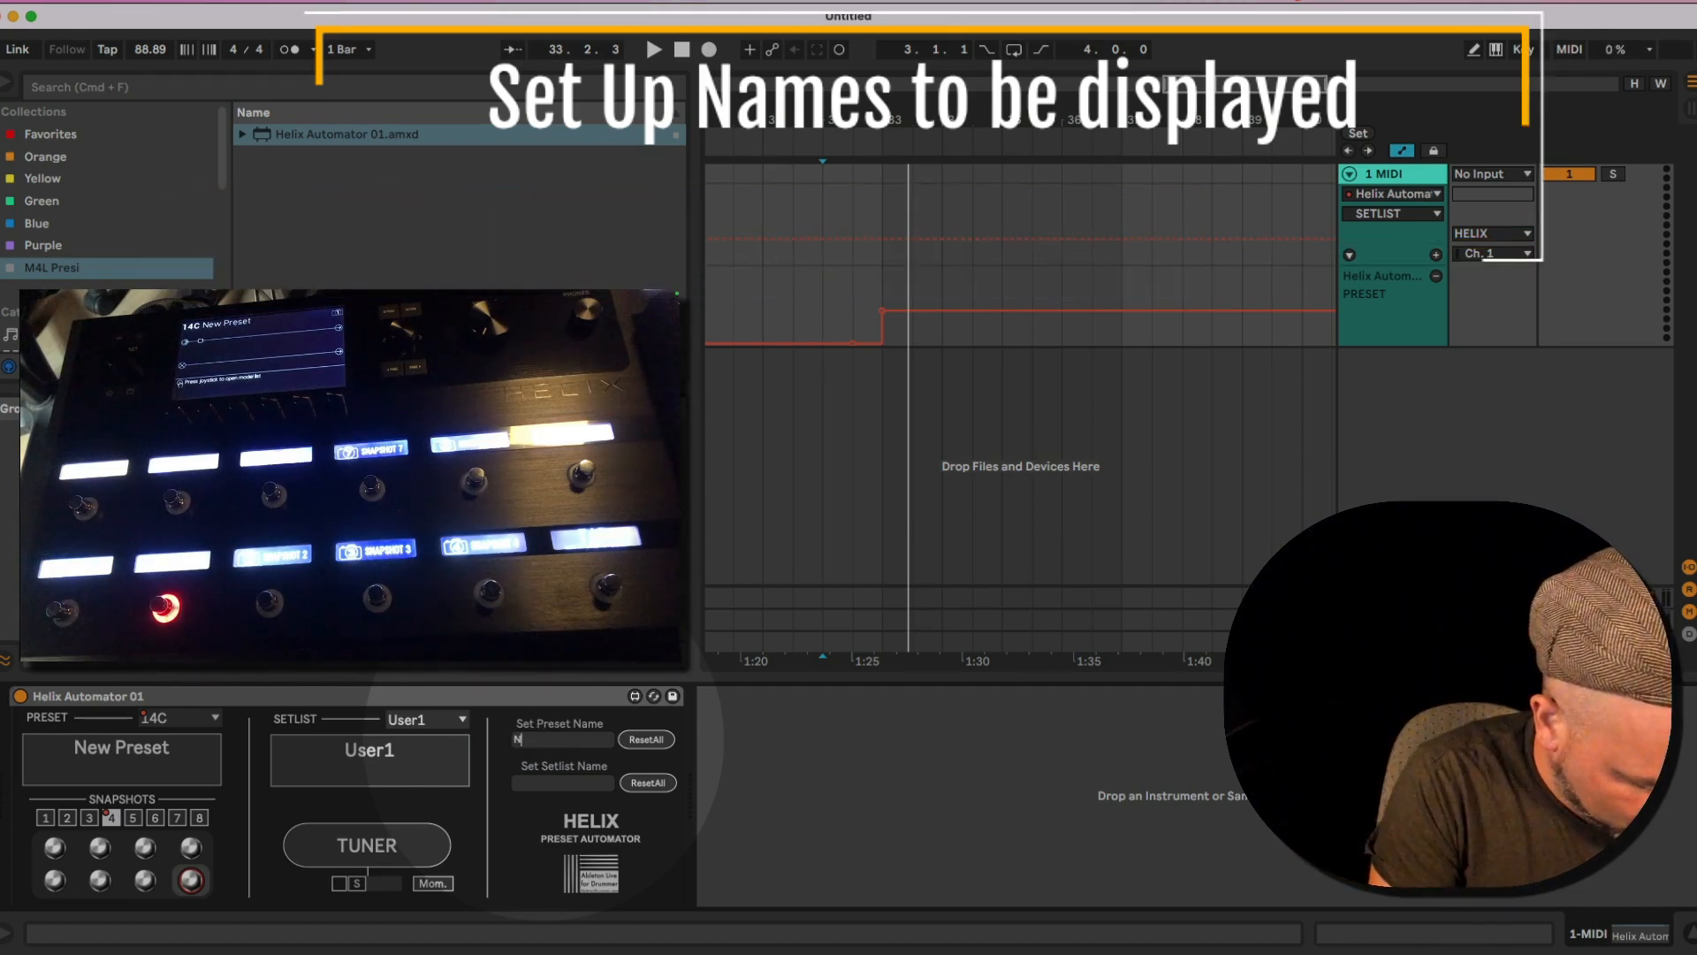
type("ewPres")
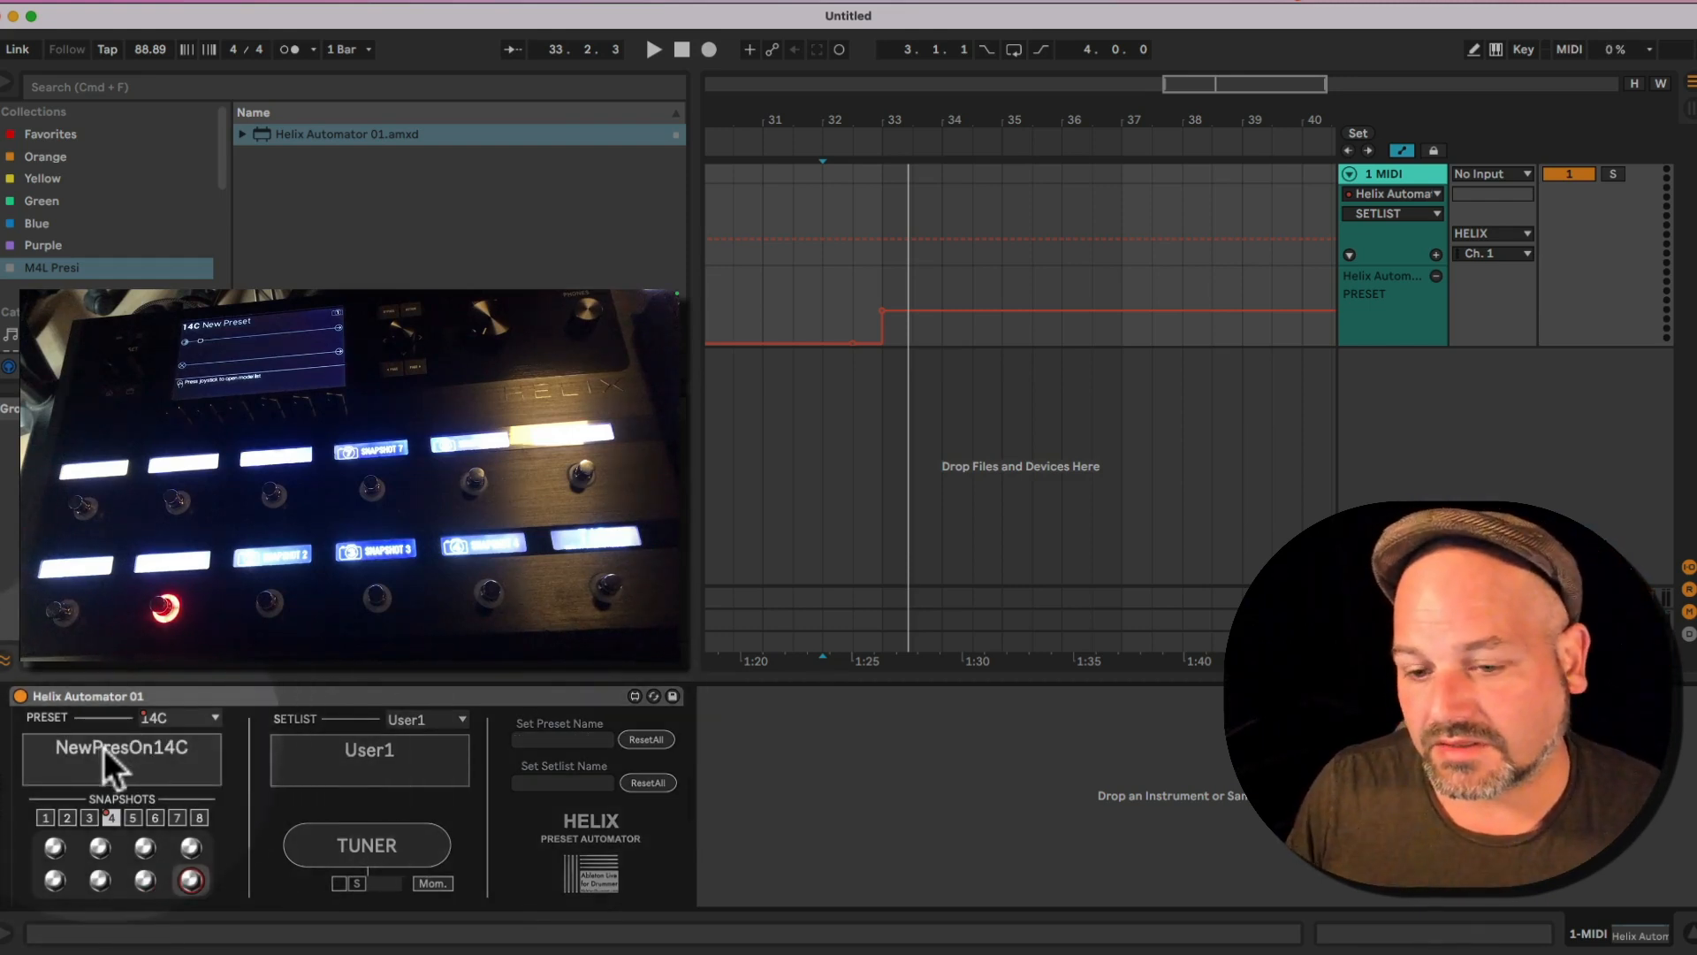
left_click(839, 309)
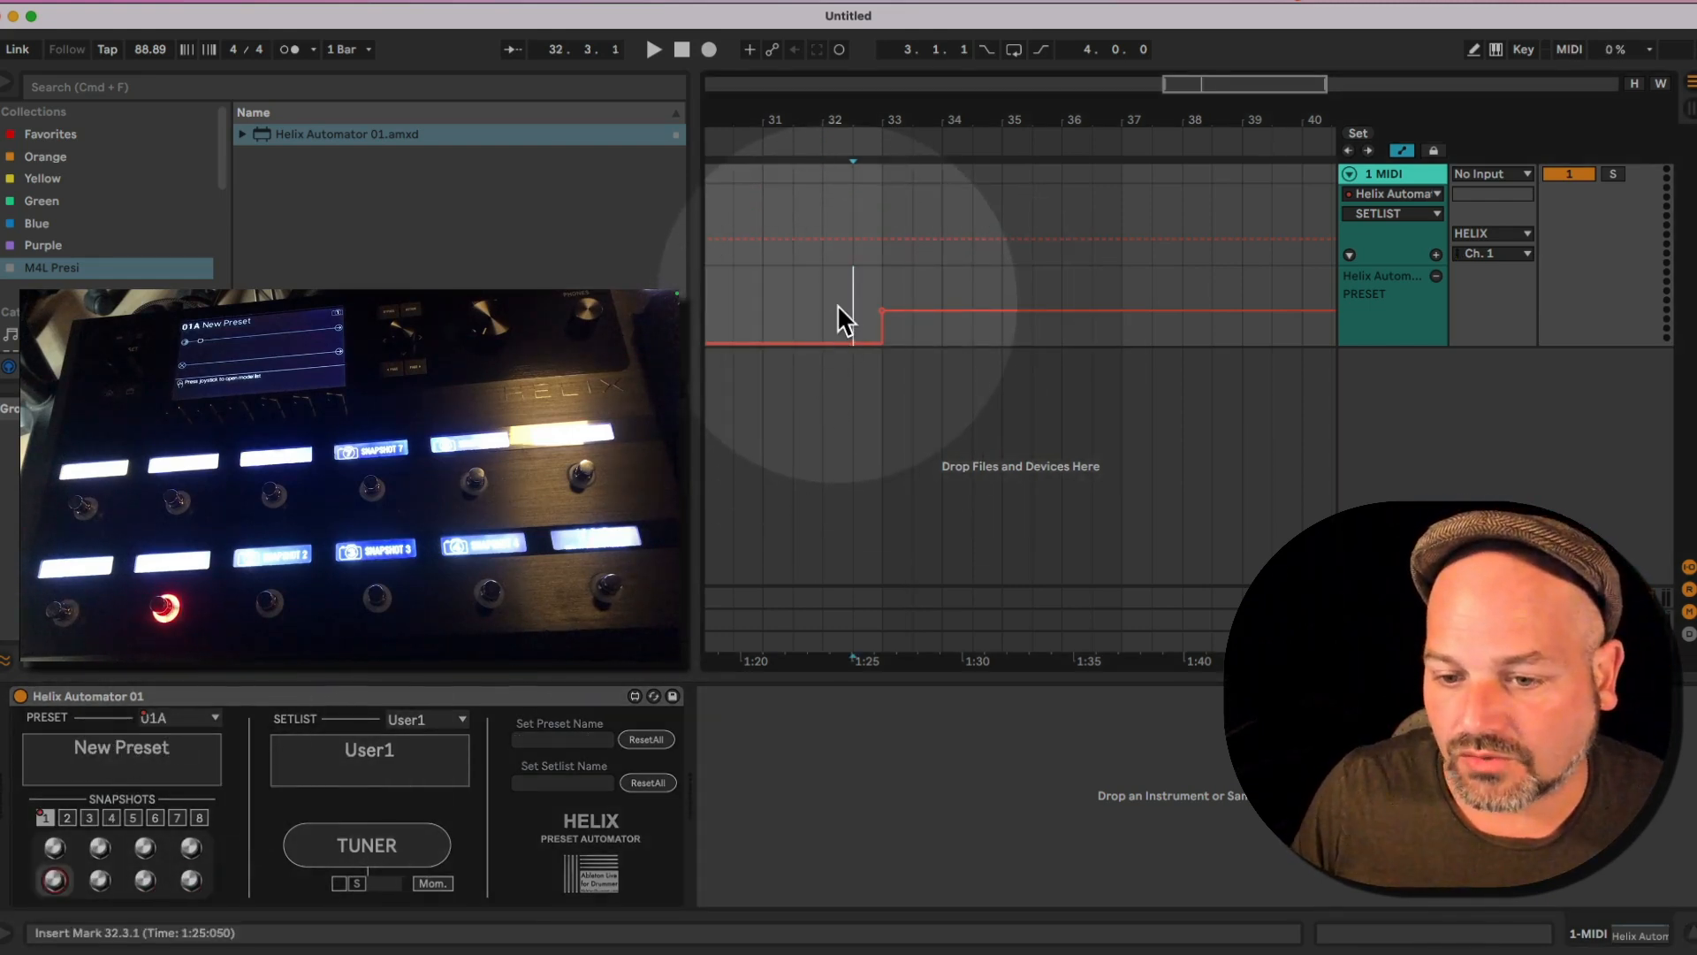
Play the change to preset 14C at bar 33 from 32.3.1, stop playback and check the setlist choices.
key("space")
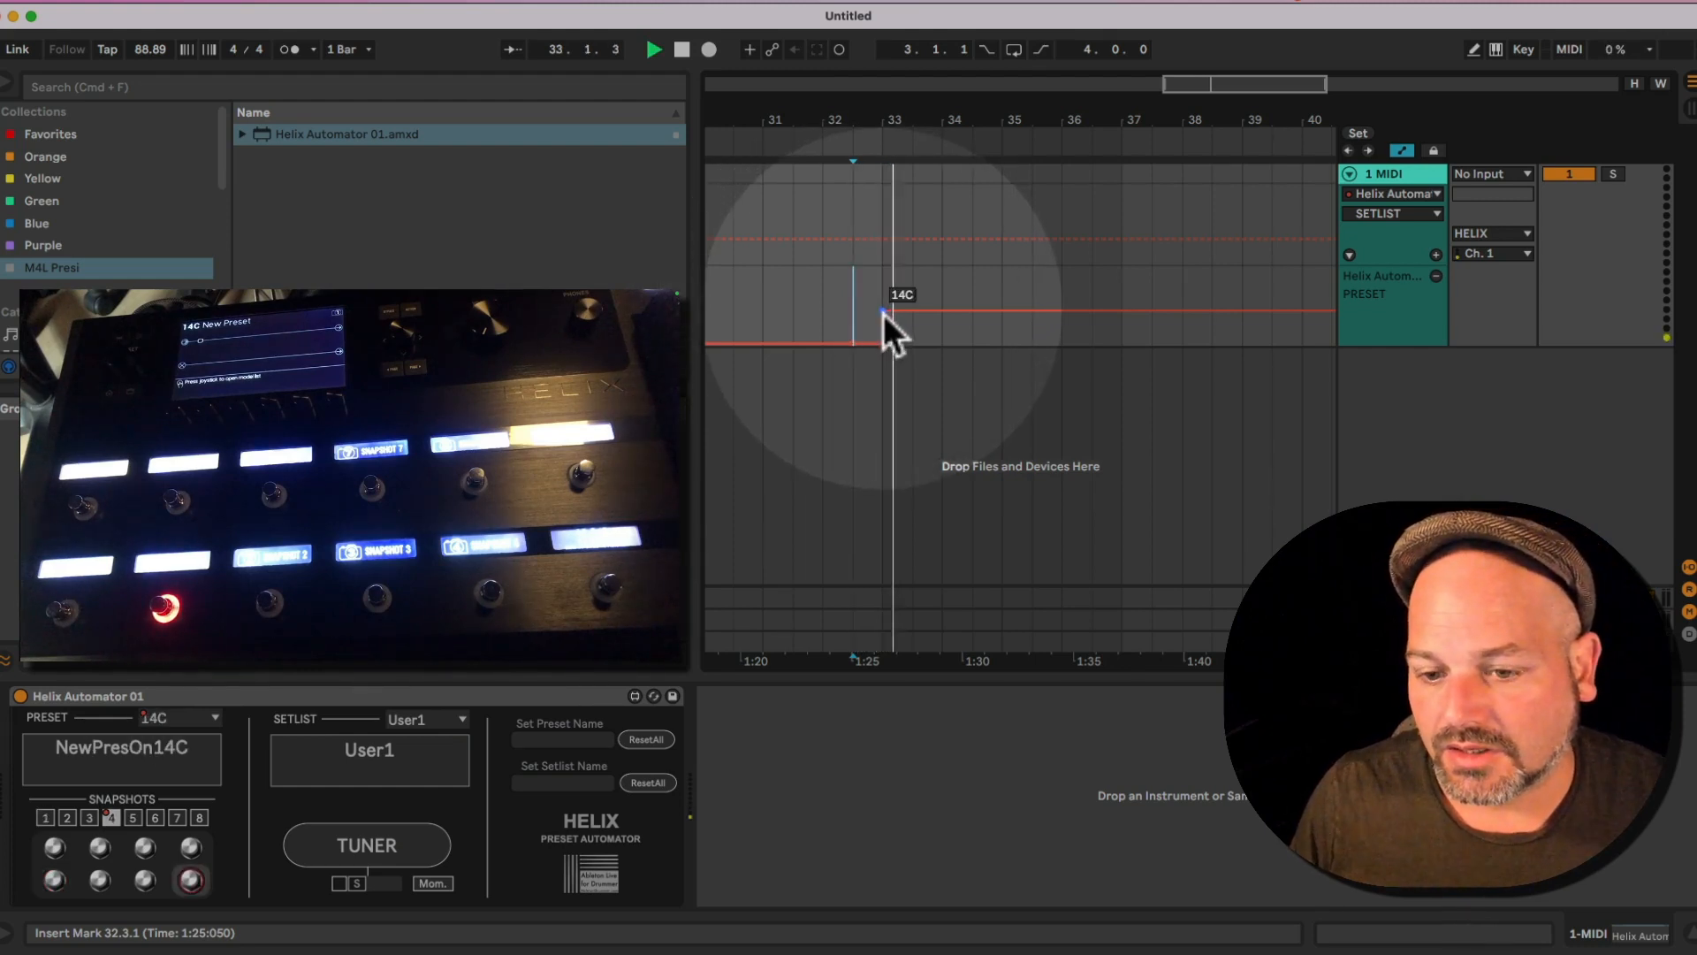
key("space")
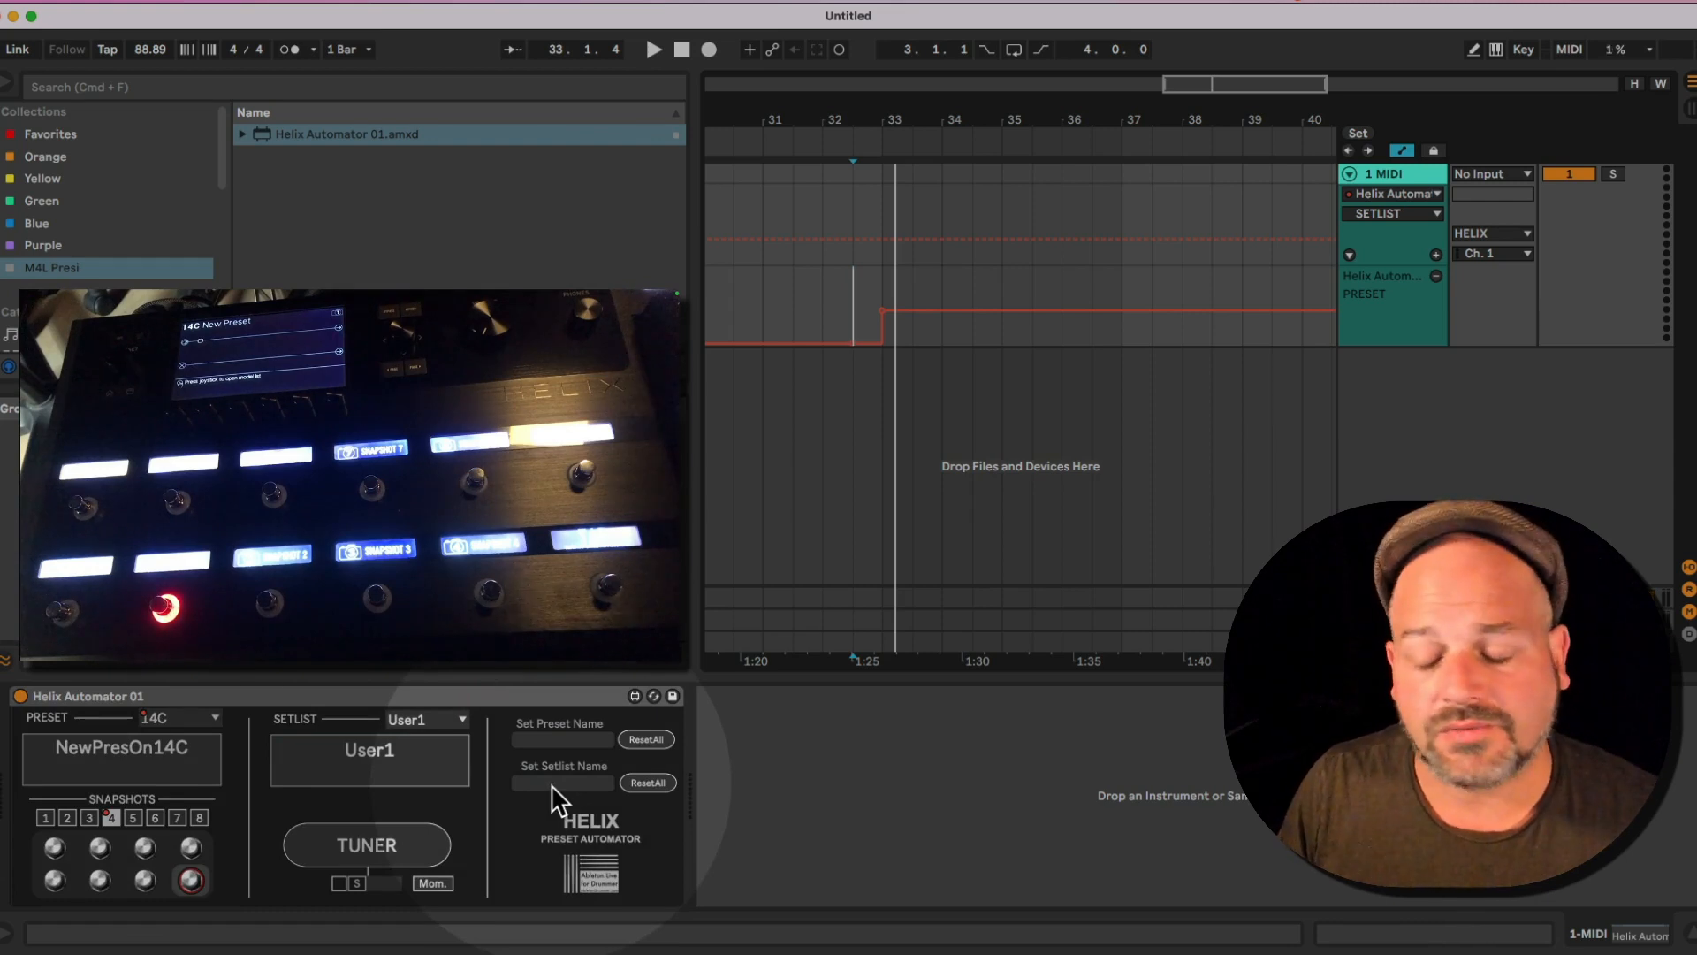
left_click(418, 718)
left_click(419, 717)
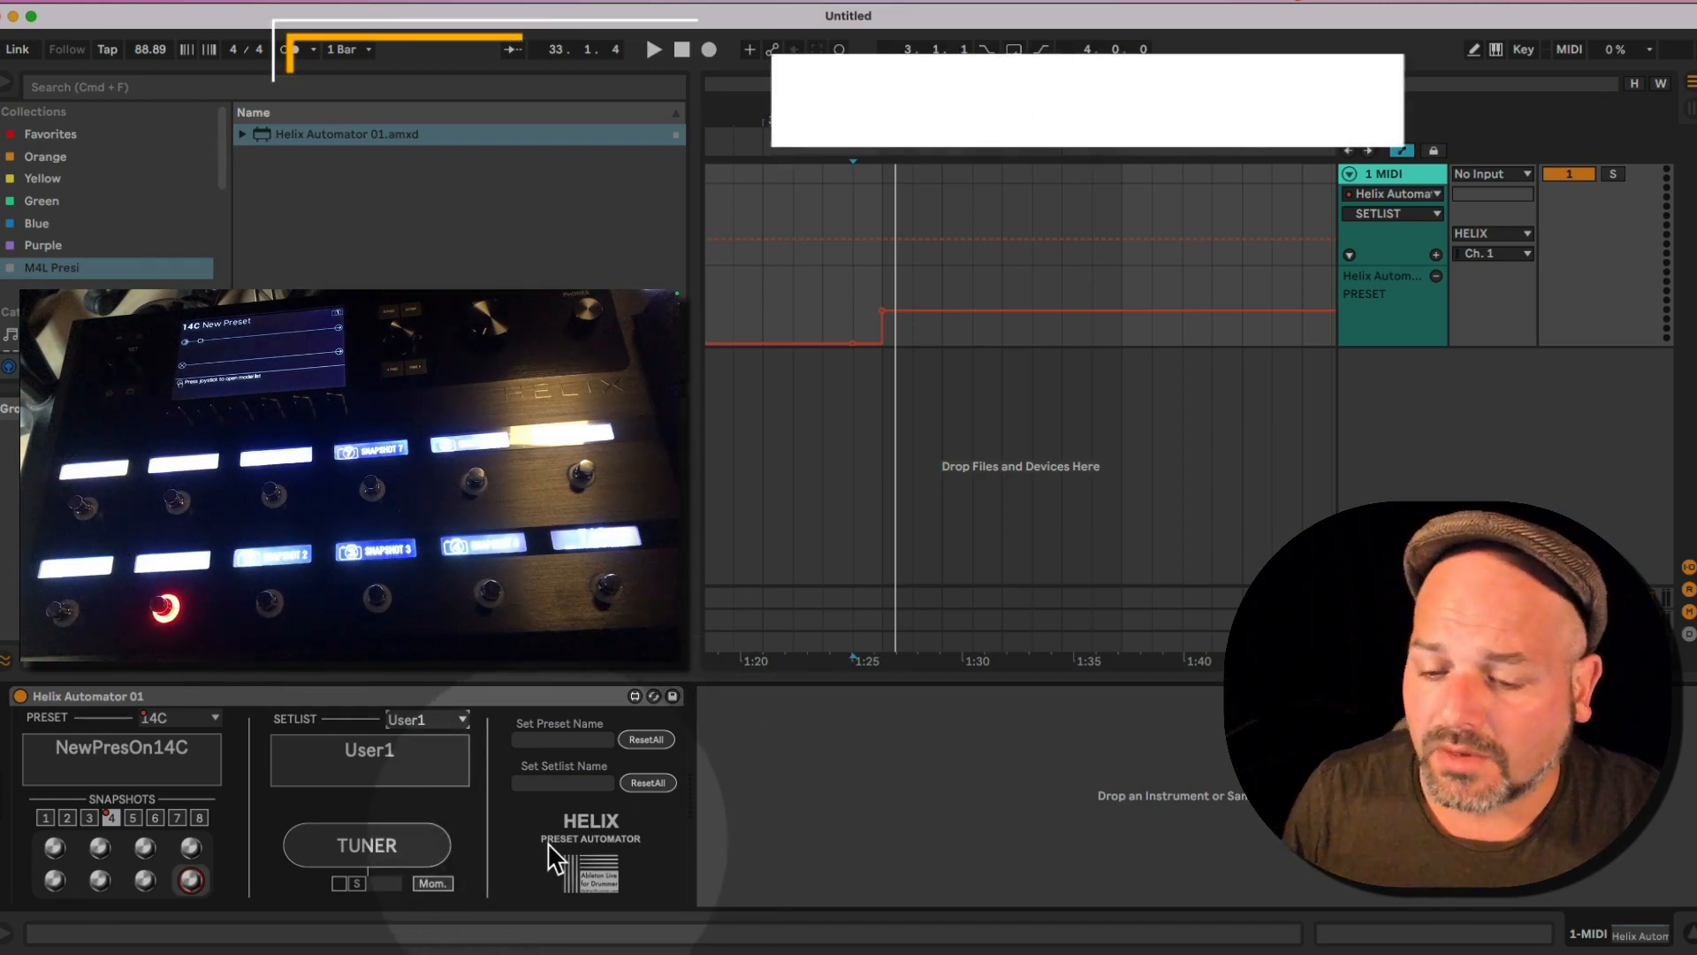
Try switching the Helix tuner on and off manually from Helix Automator.
left_click(387, 854)
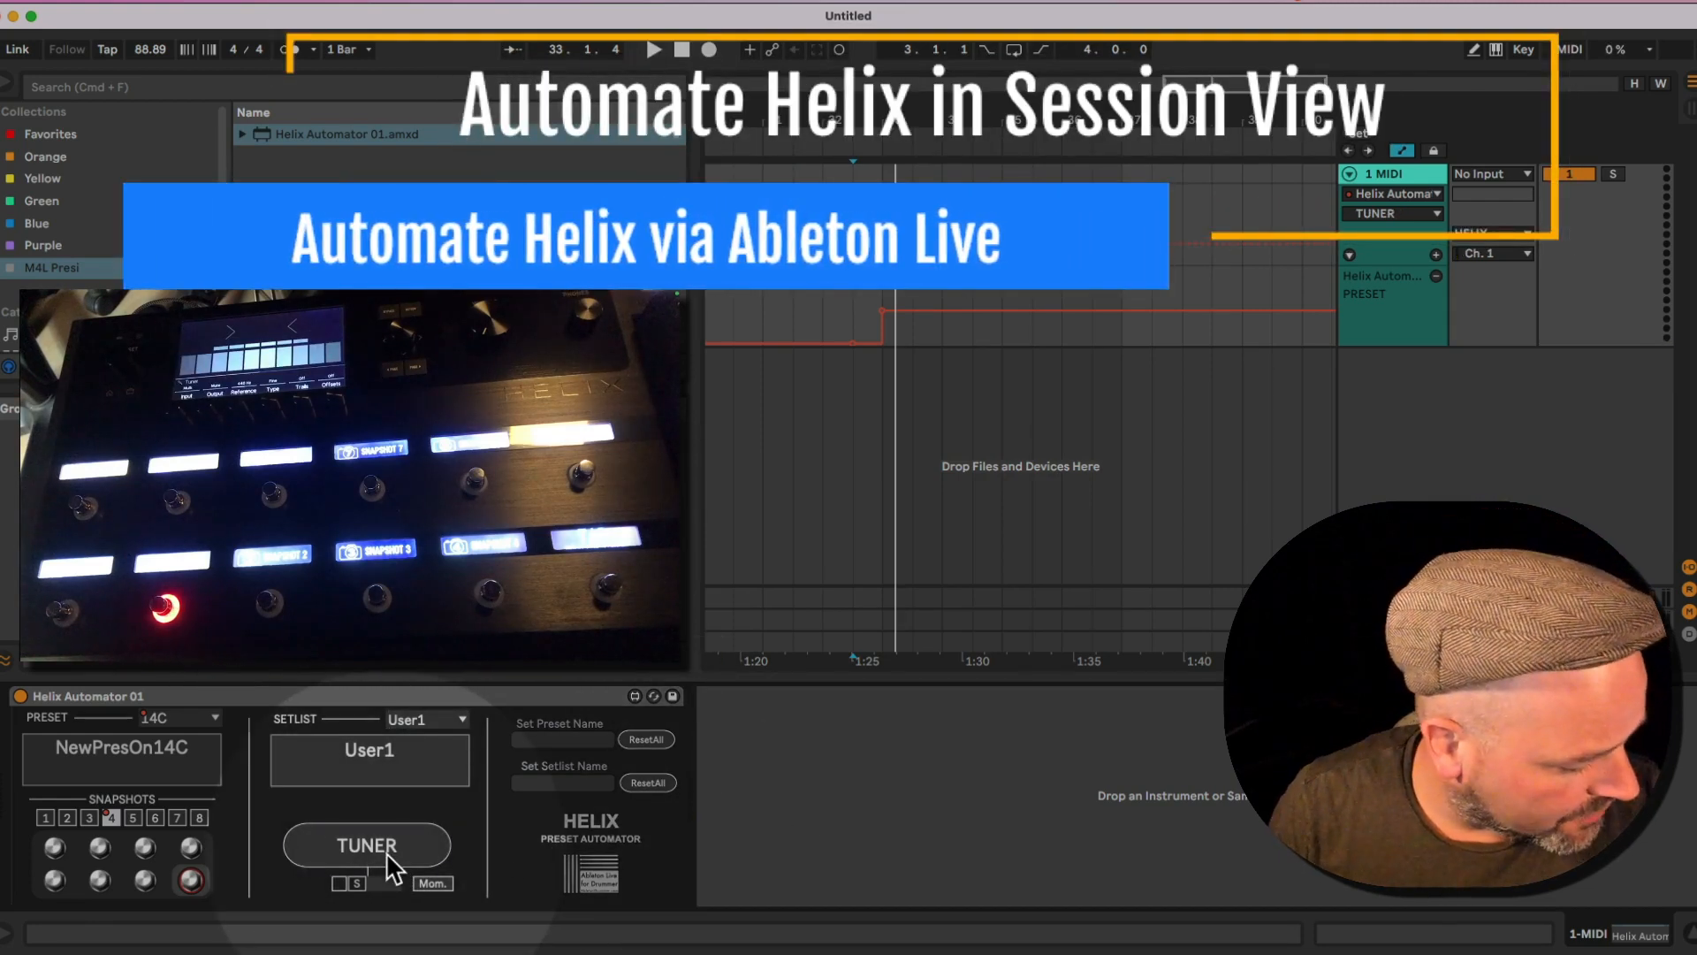
left_click(385, 851)
left_click(385, 854)
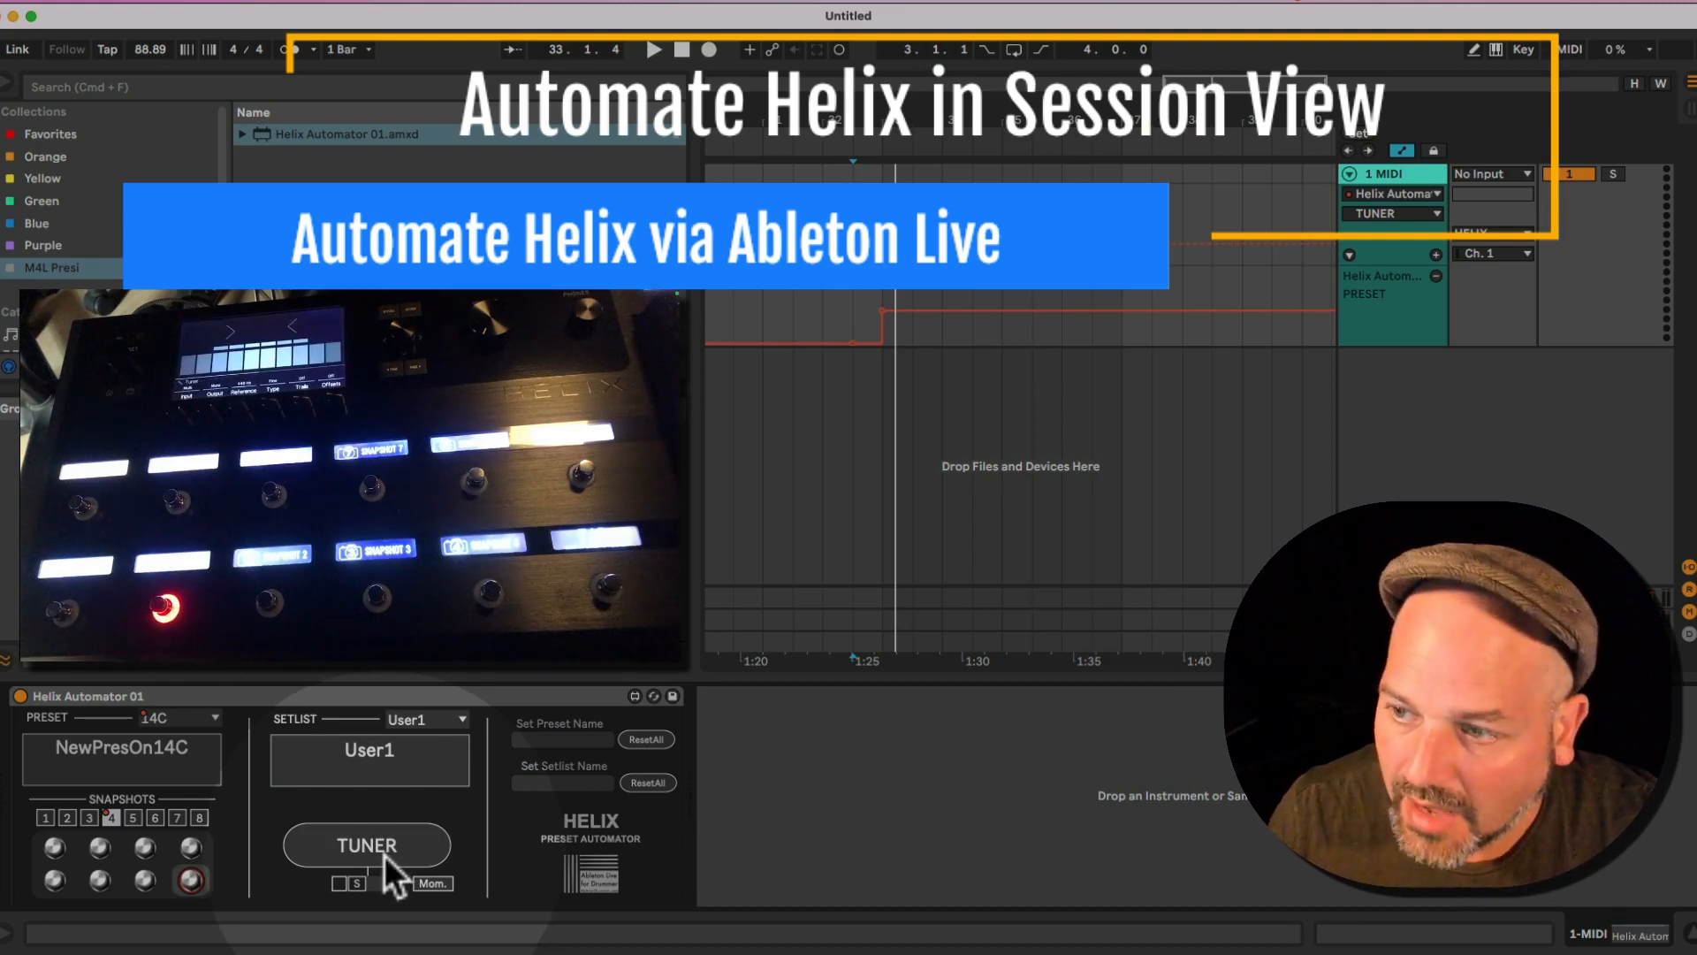
left_click(382, 853)
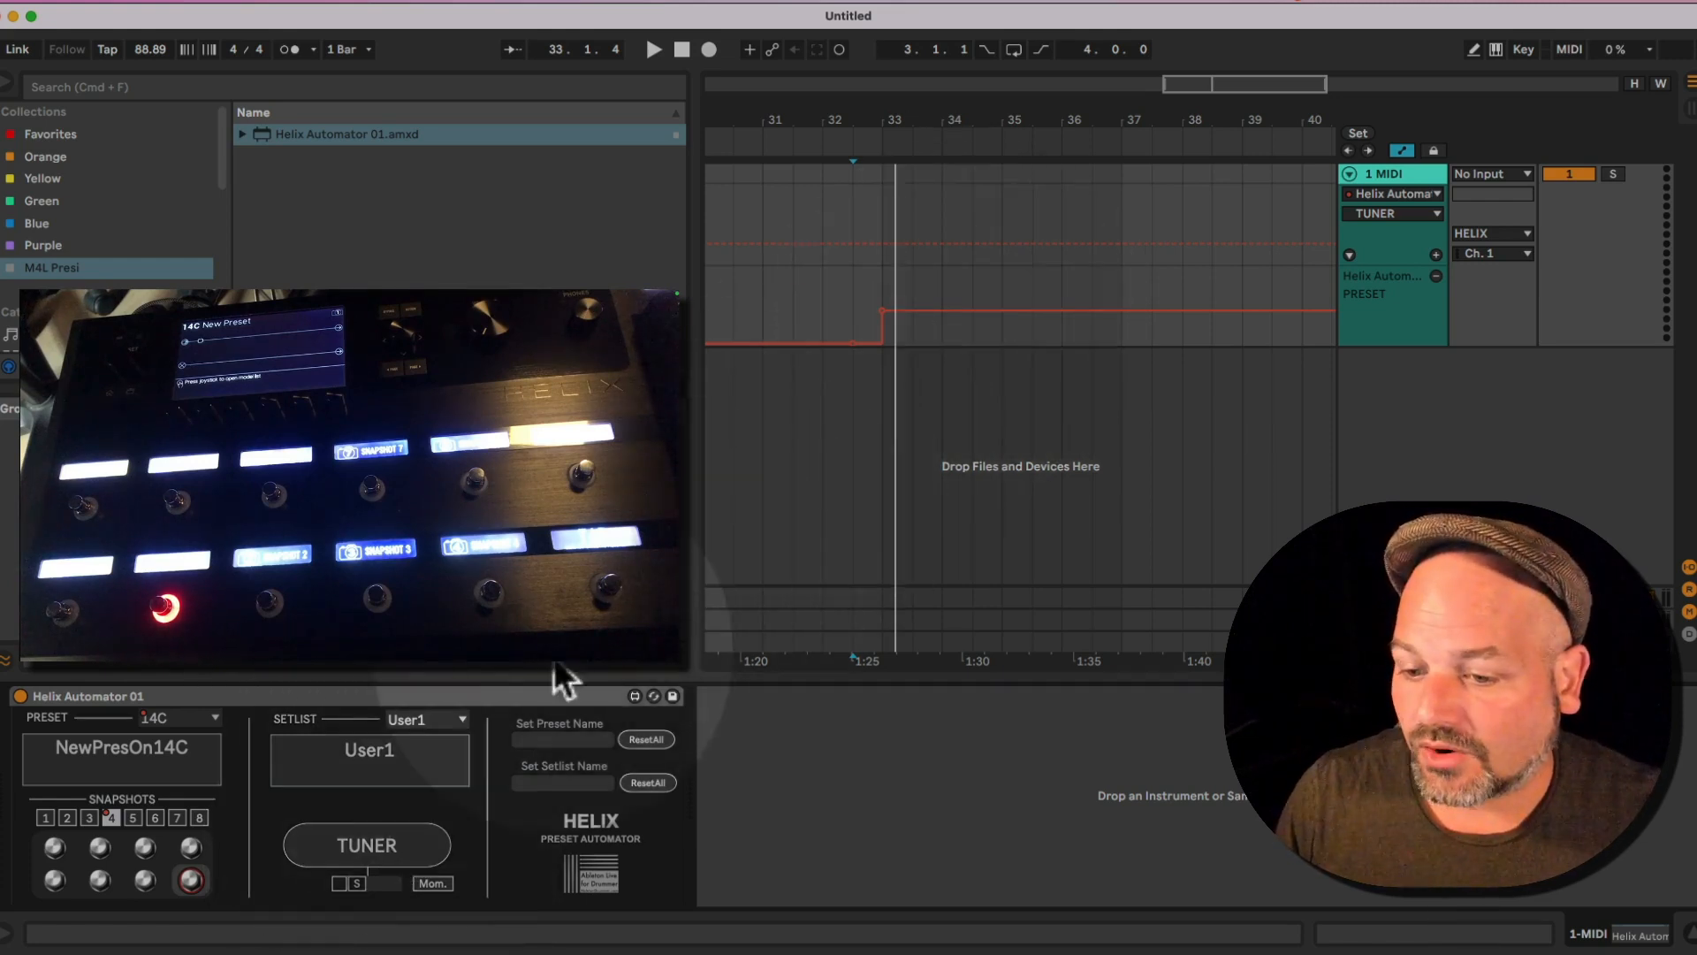
left_click(406, 841)
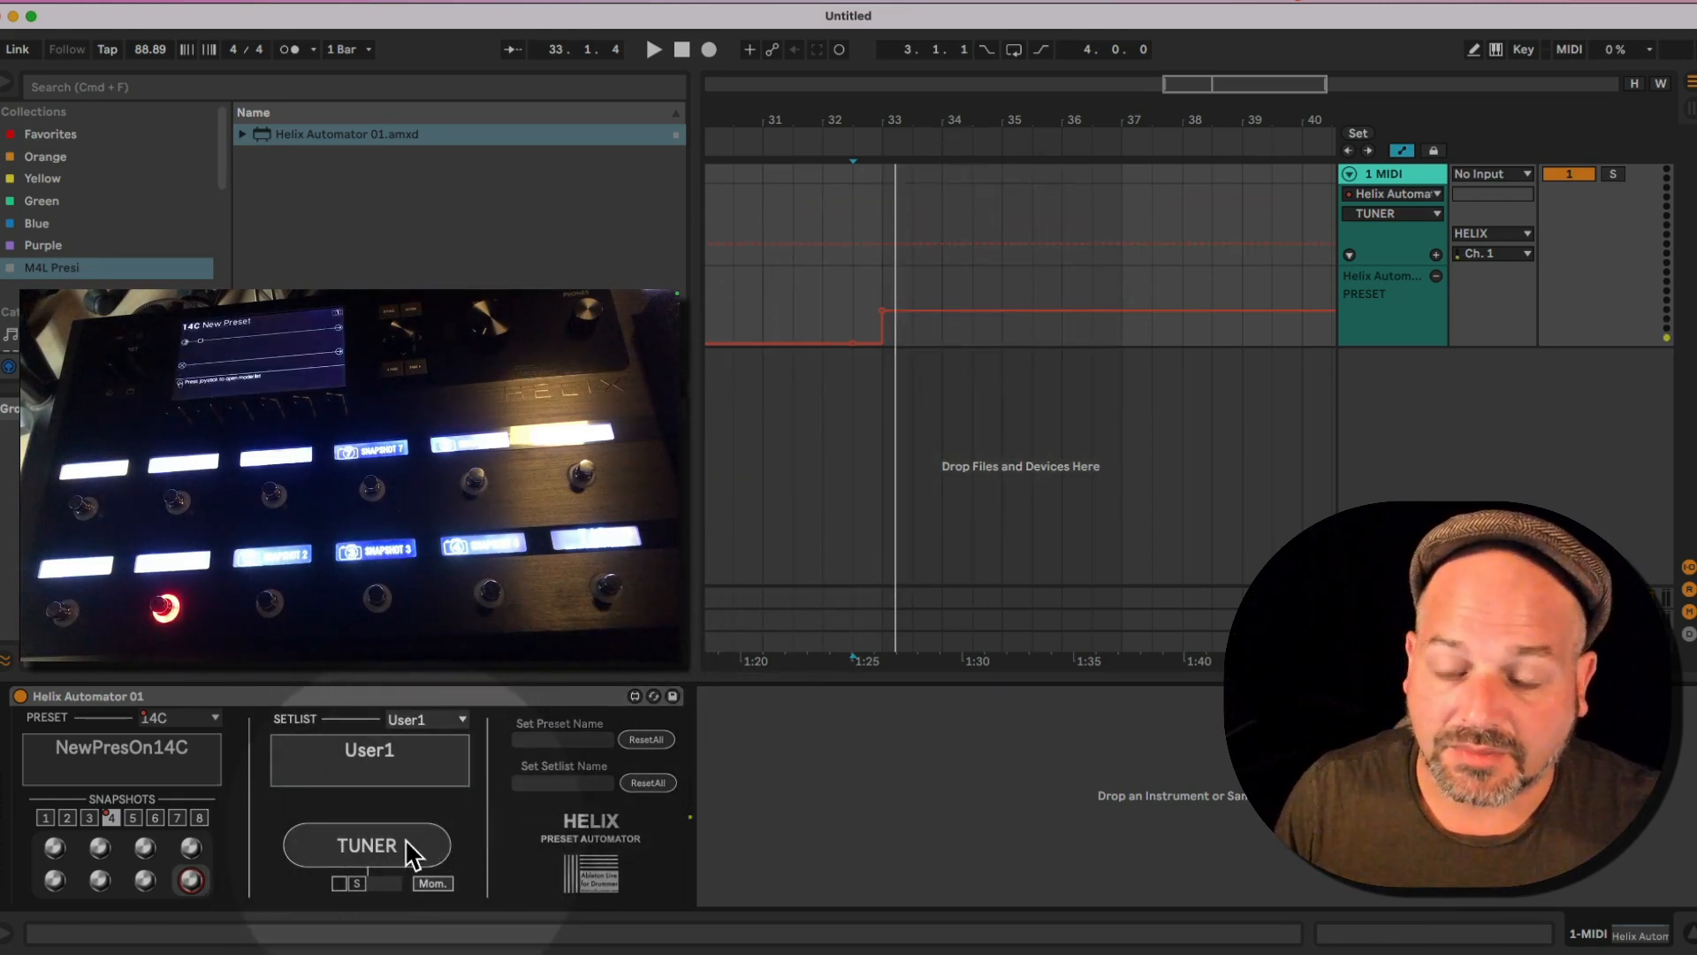
left_click(406, 840)
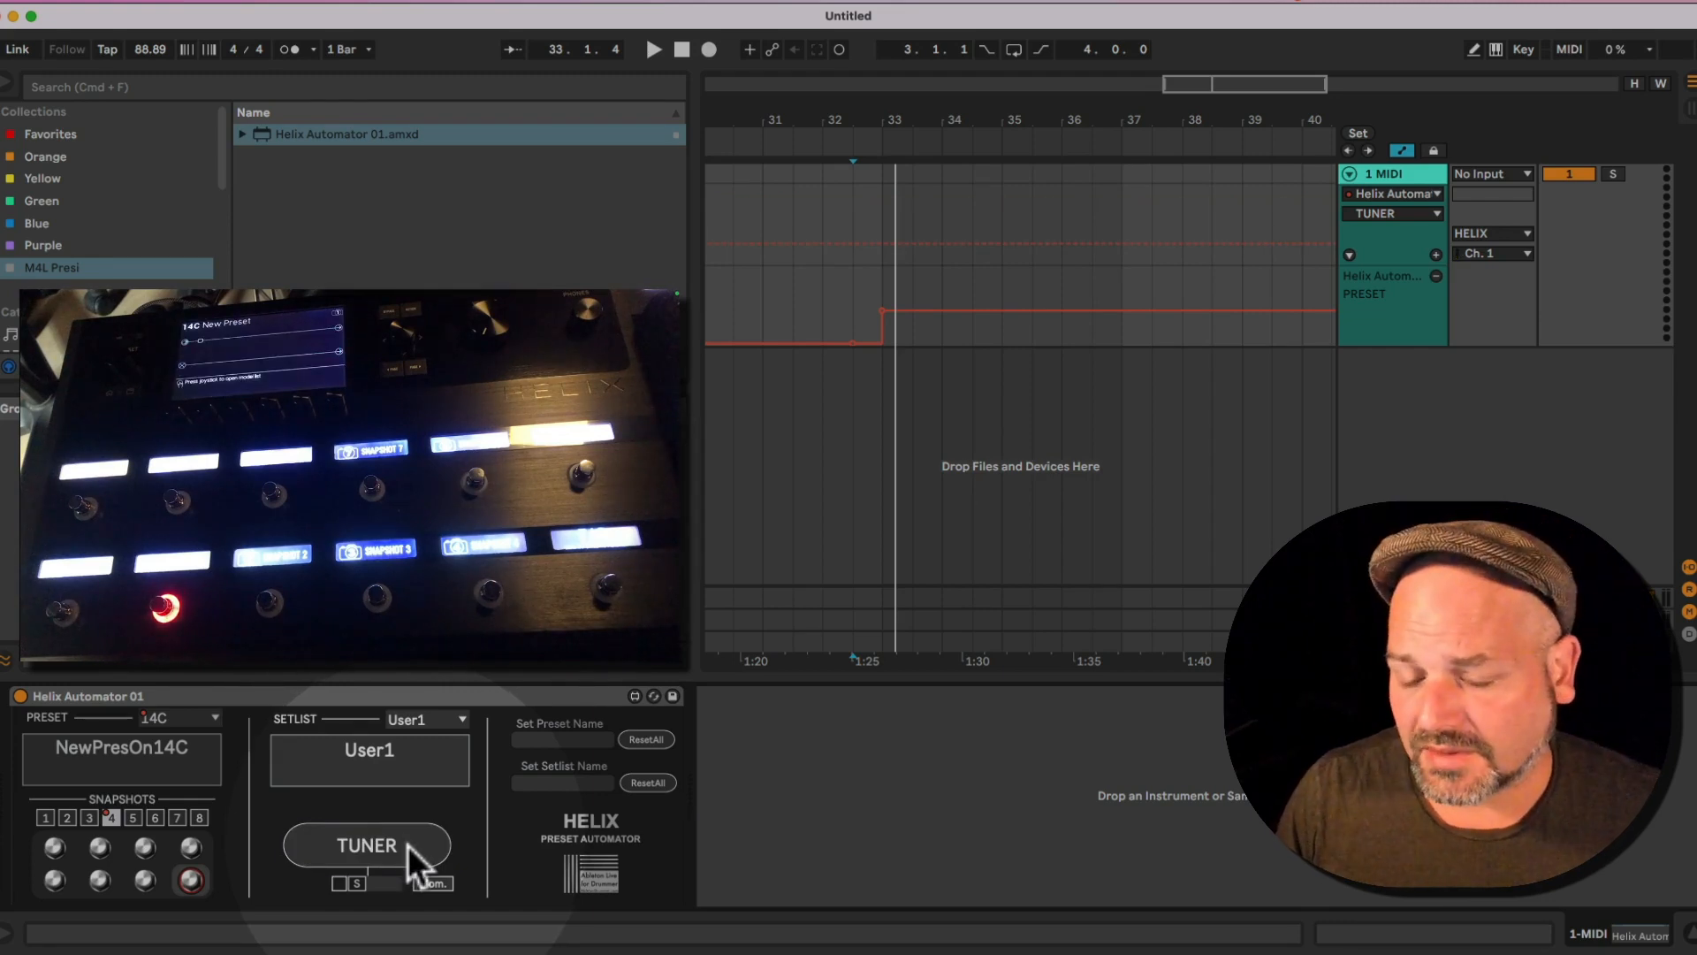
left_click(339, 884)
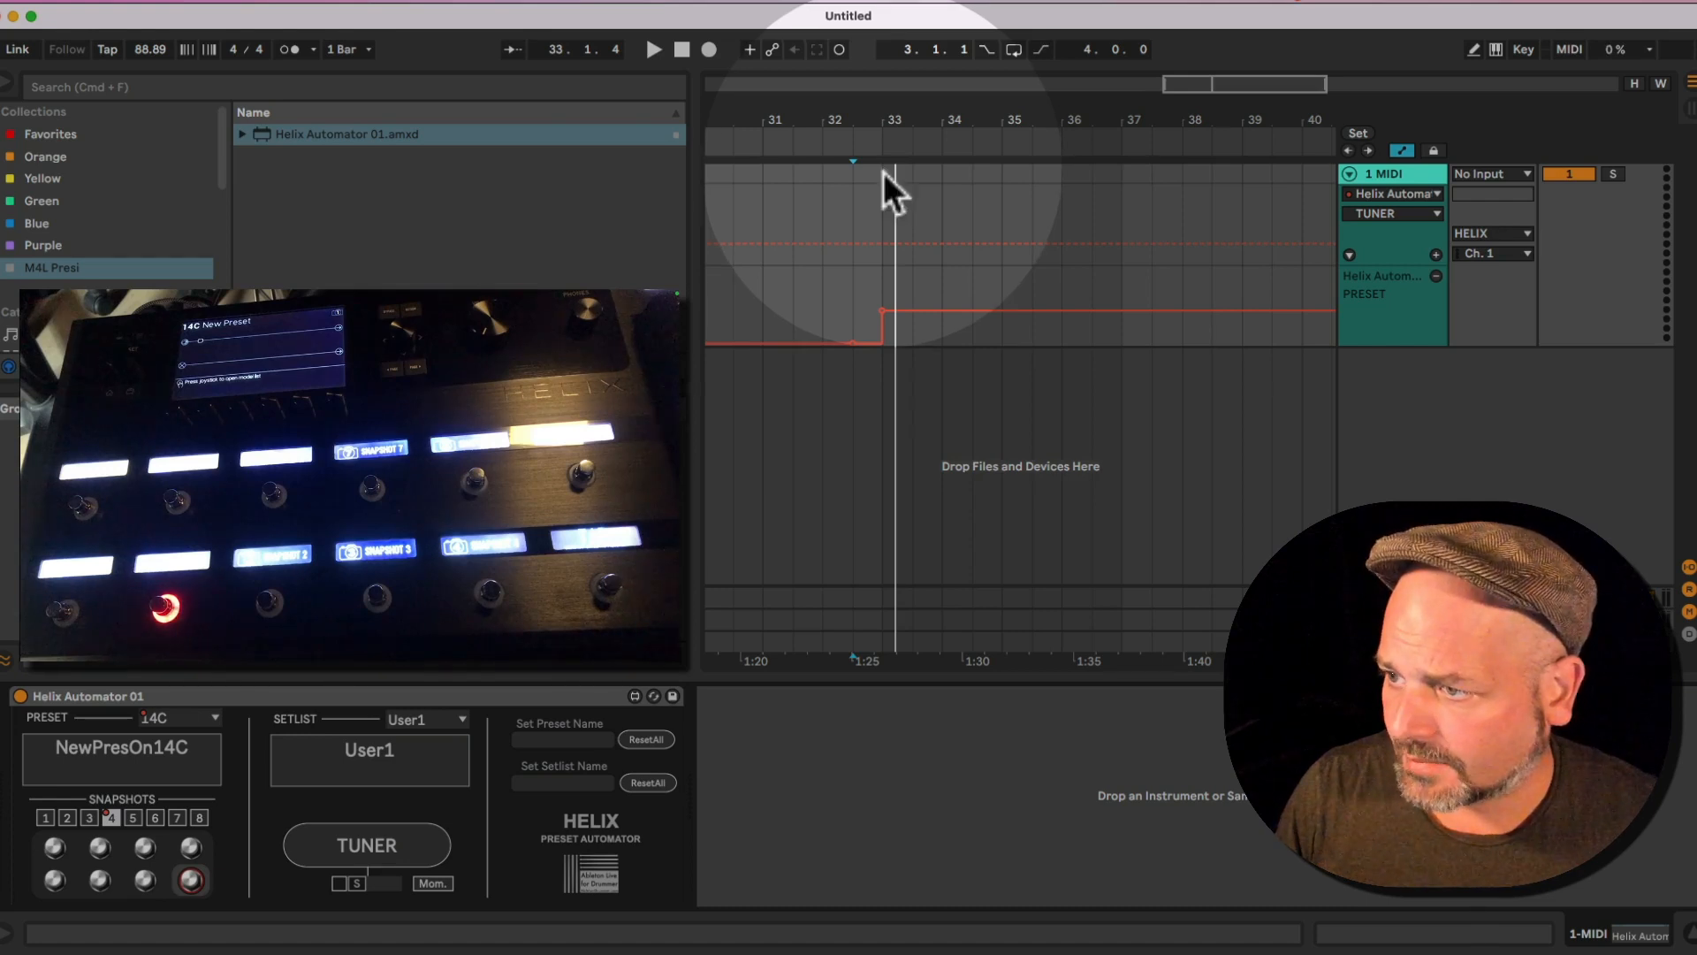
Delete the preset automation points at 32.3.1 and bar 33, and hide the automation lanes.
left_click(881, 314)
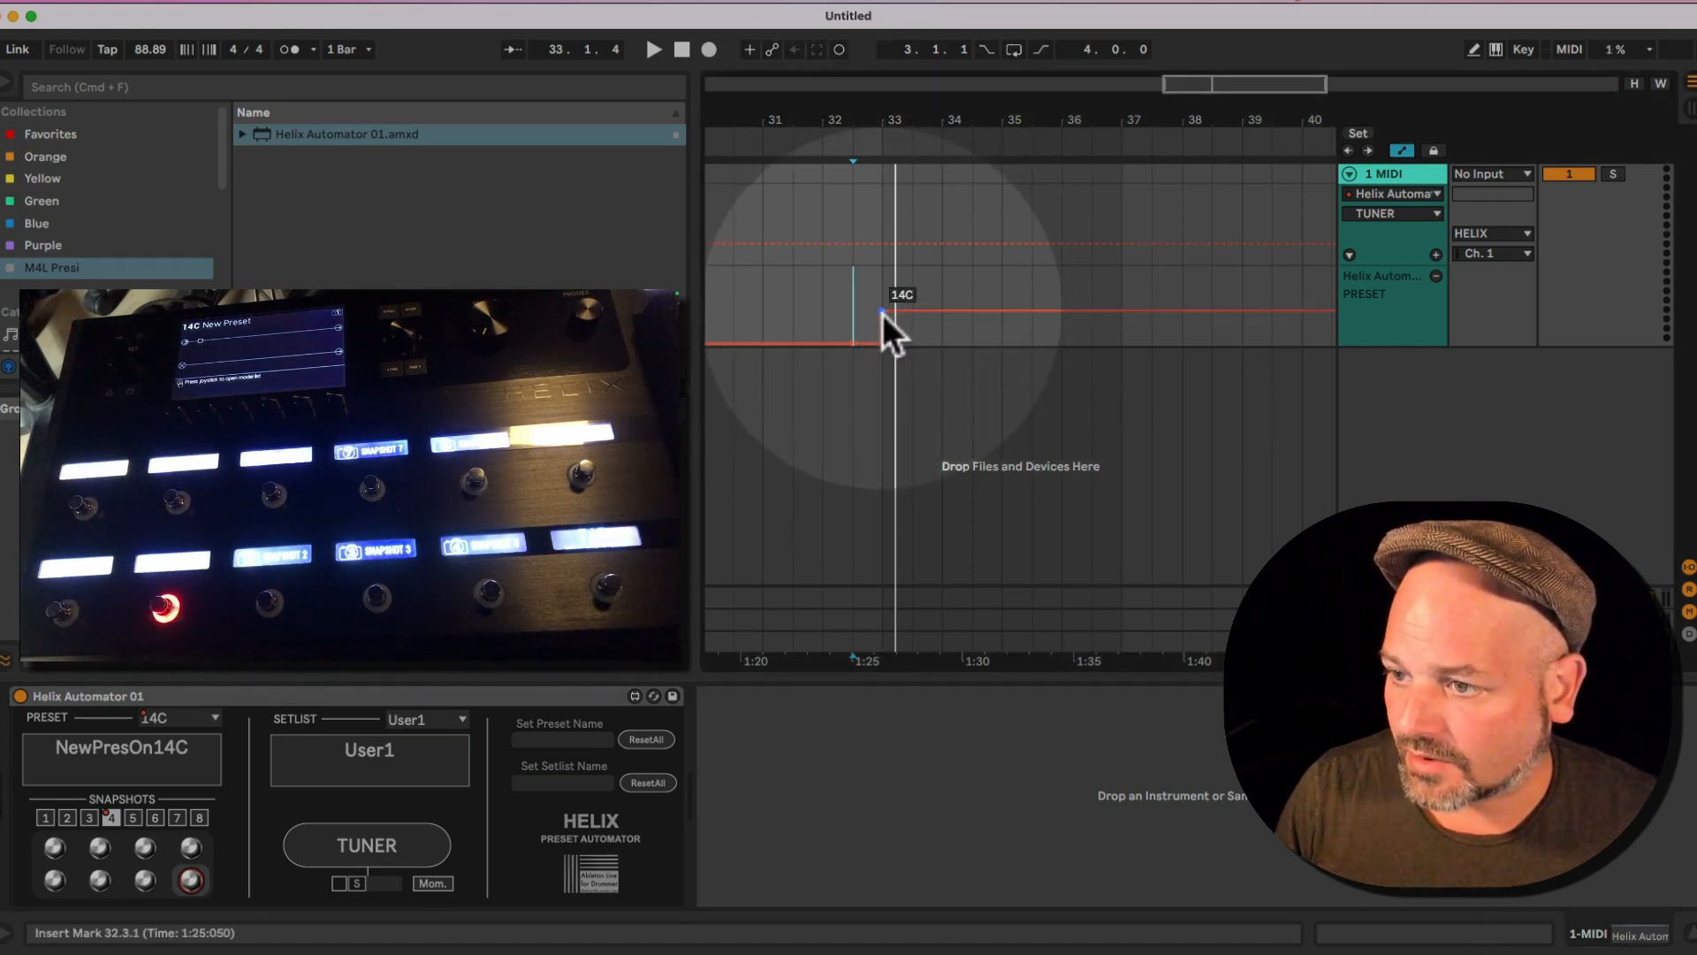
left_click(882, 314)
left_click(851, 346)
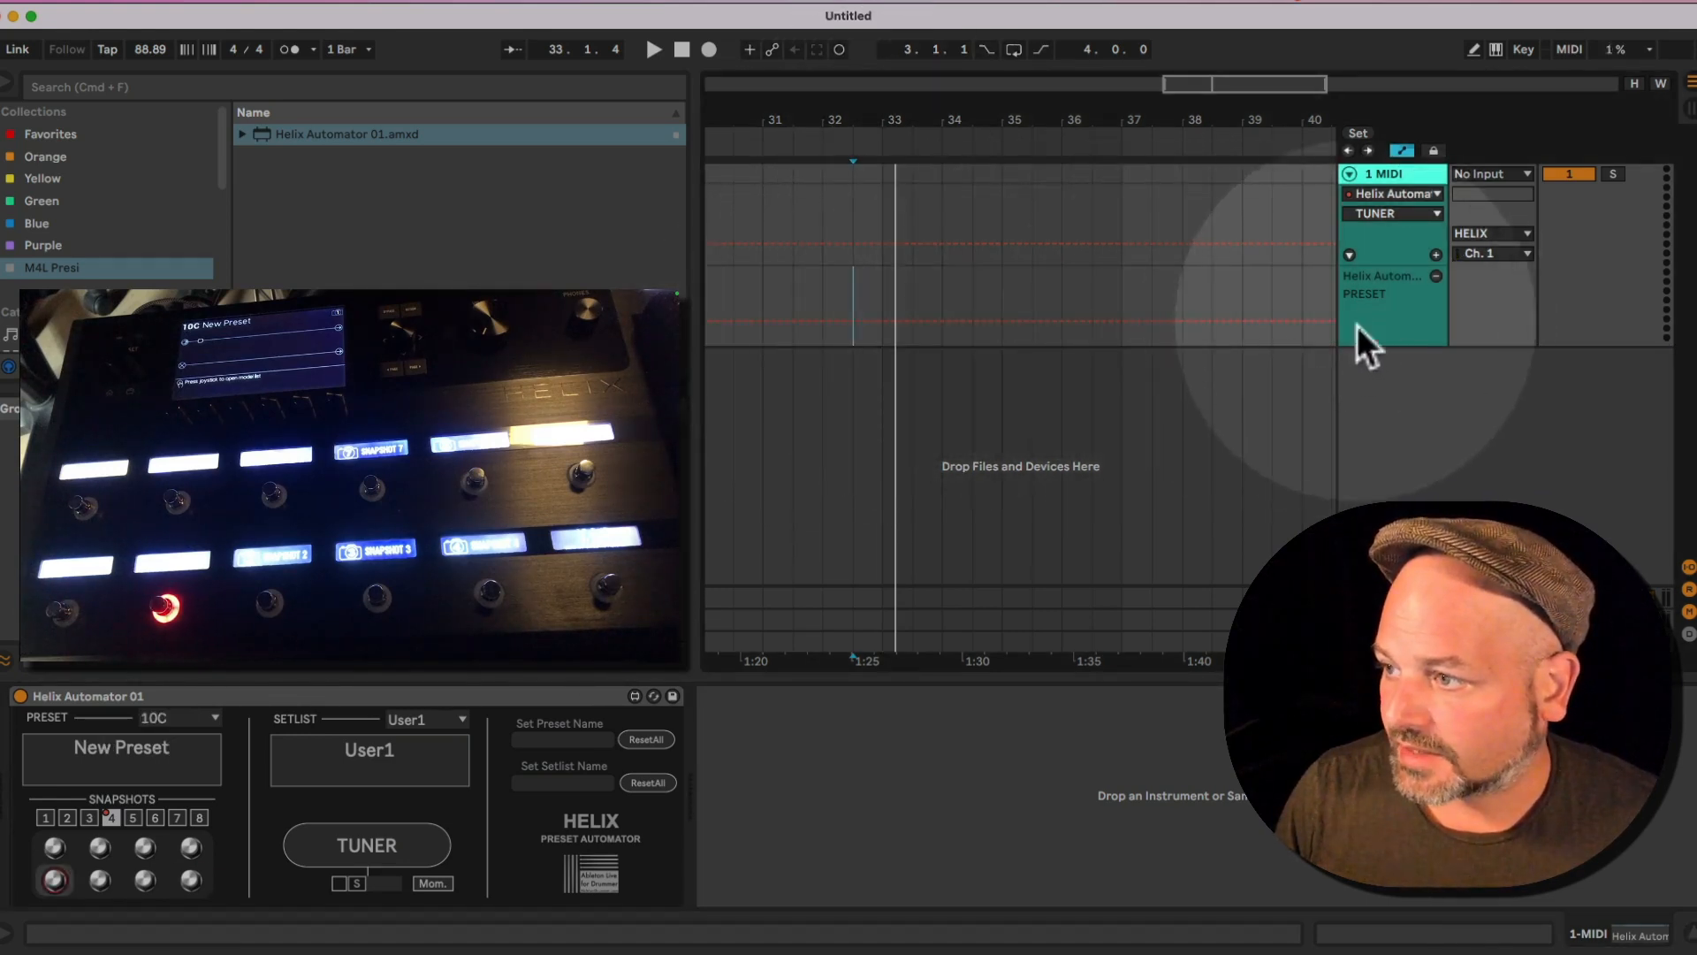
left_click(1402, 151)
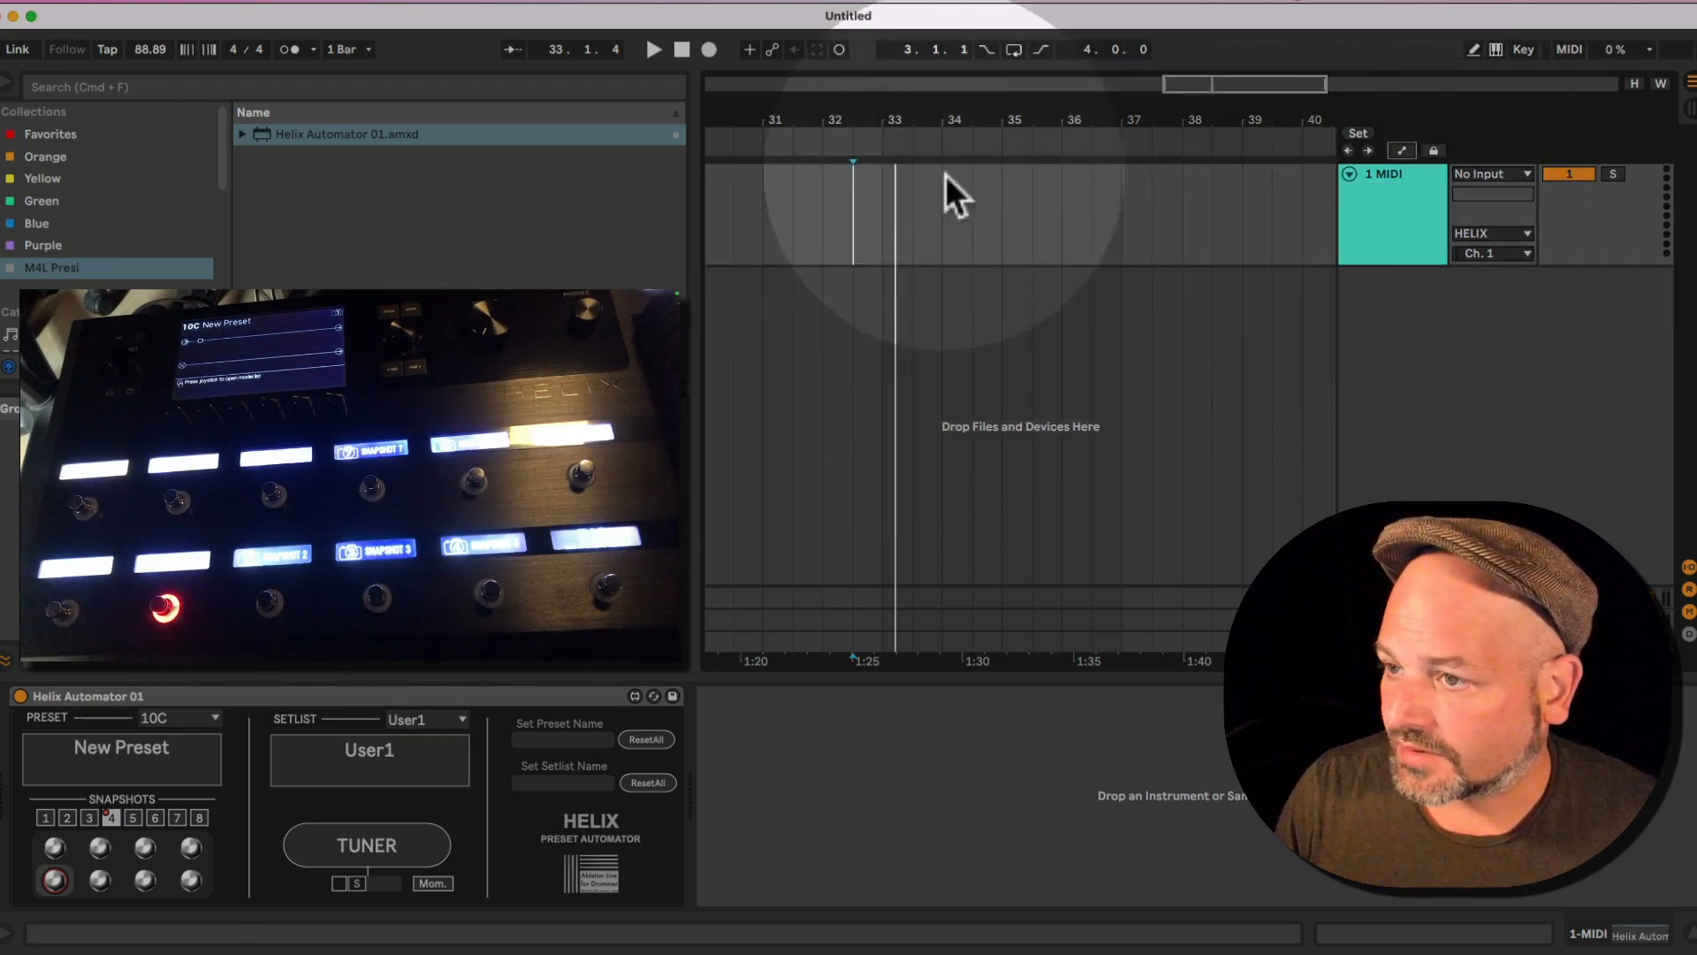
Create a MIDI clip from 33.1.1 to 34.3.1 on the track and add a C1 note at its start.
left_click_drag(880, 194, 978, 192)
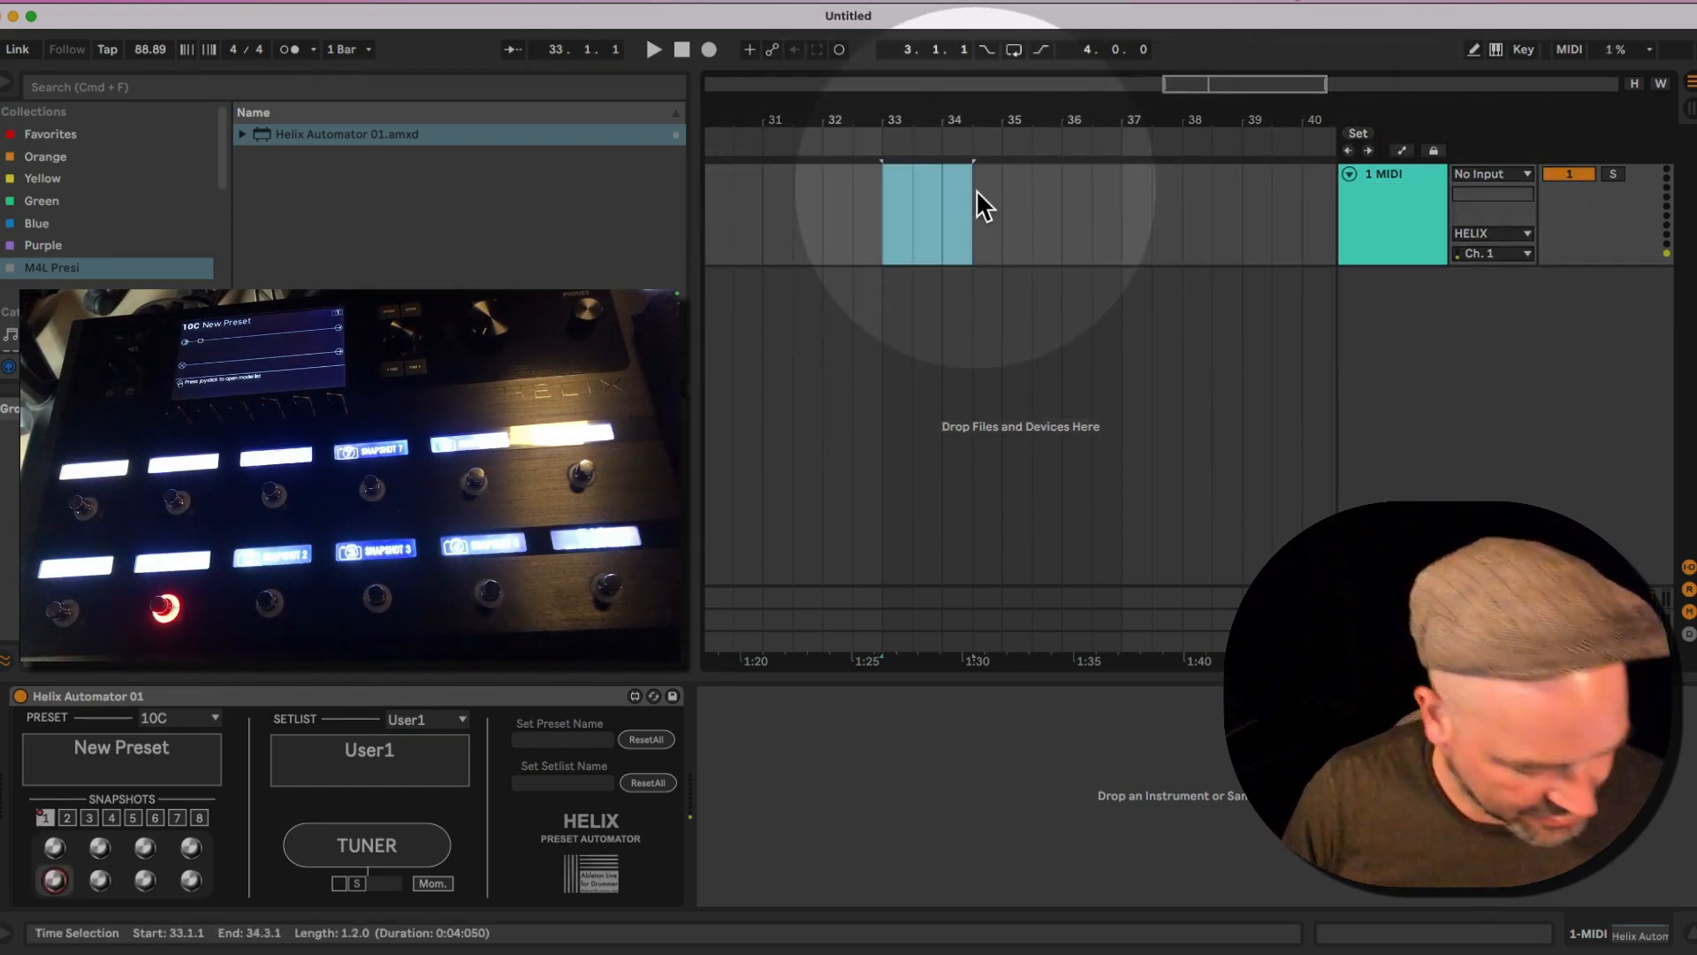
key("super+shift+m")
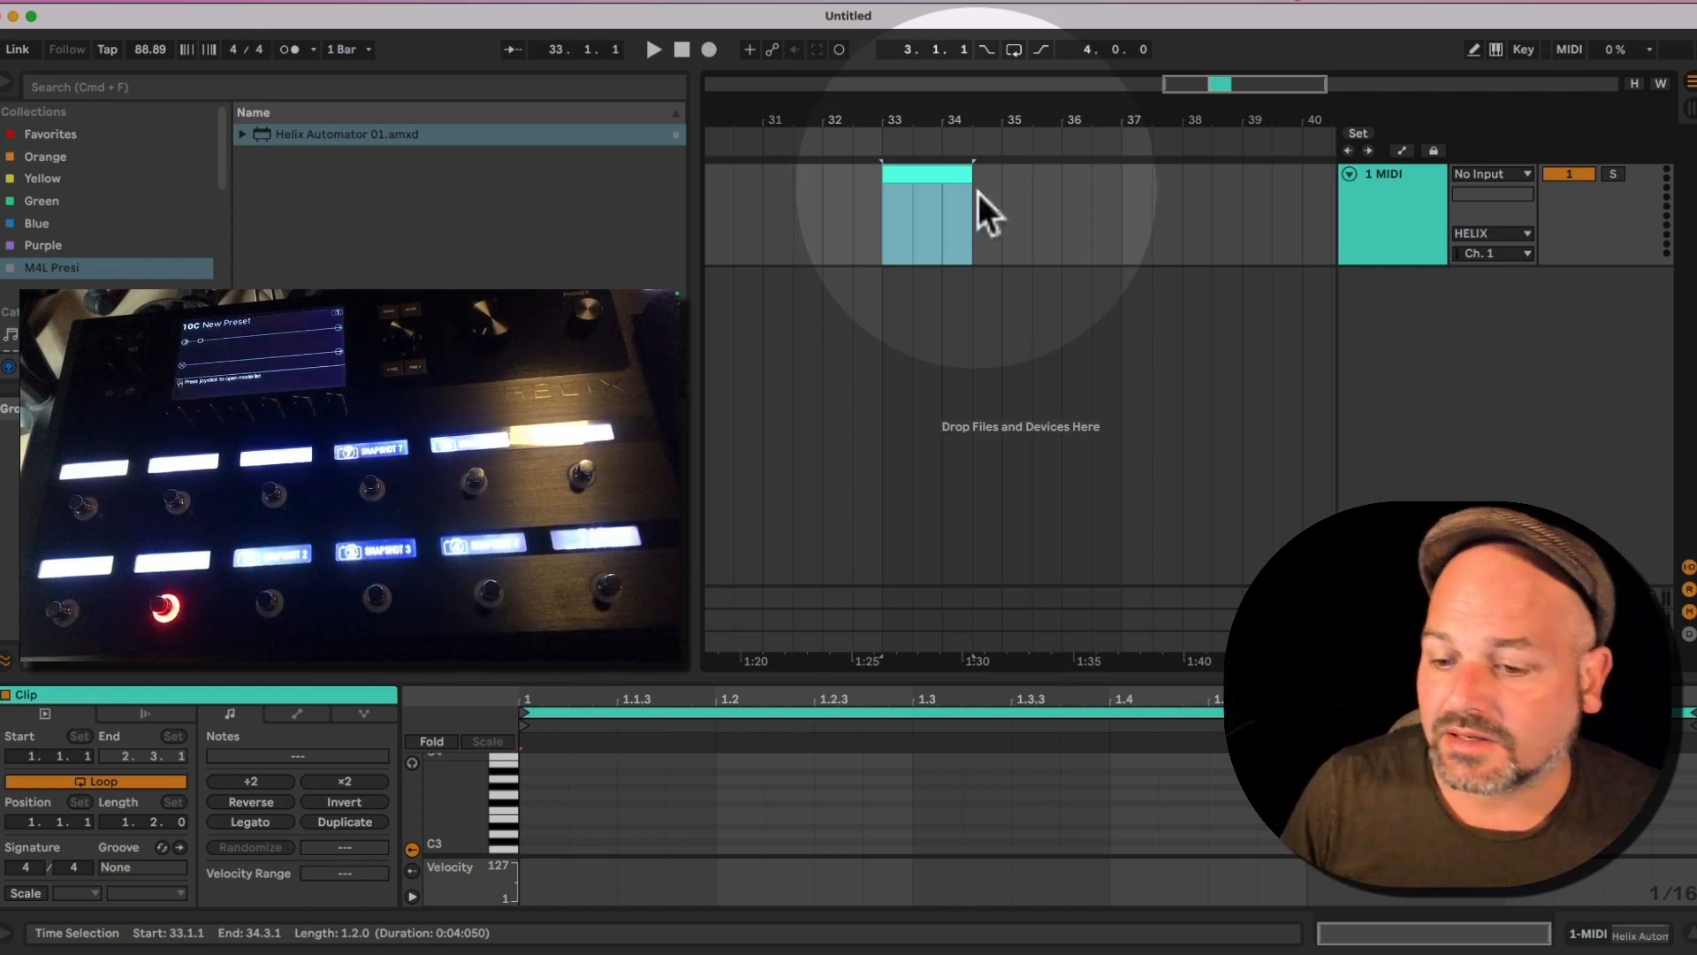
left_click(528, 830)
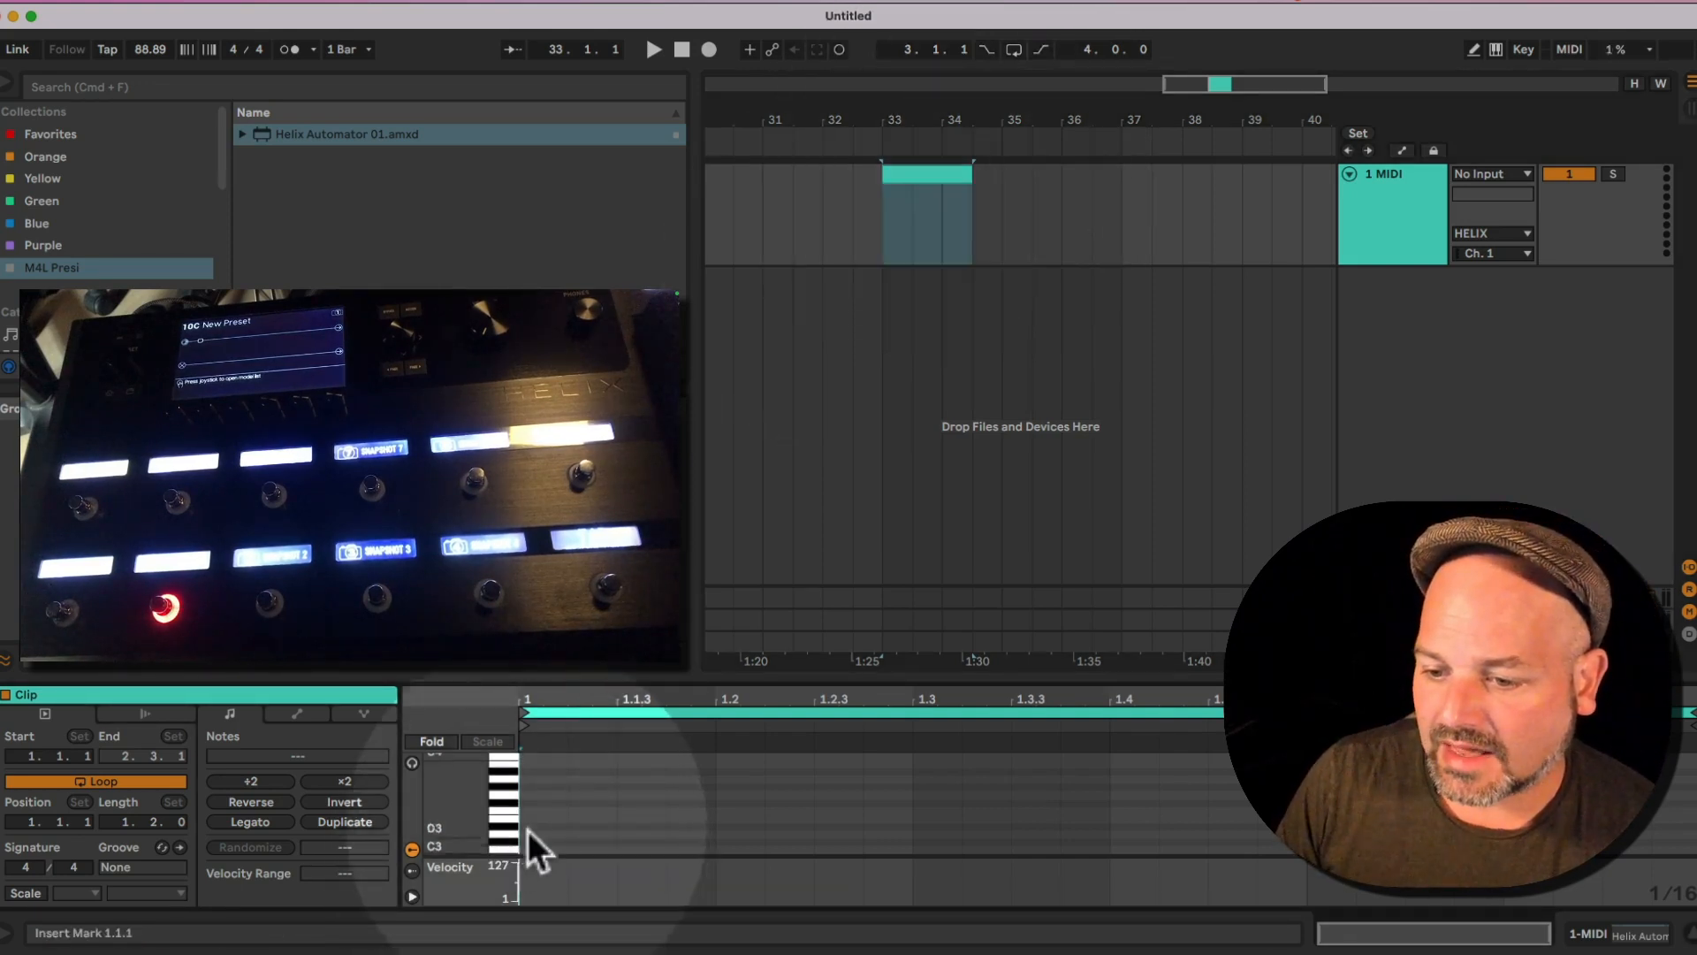
scroll(486, 837, "down", 10)
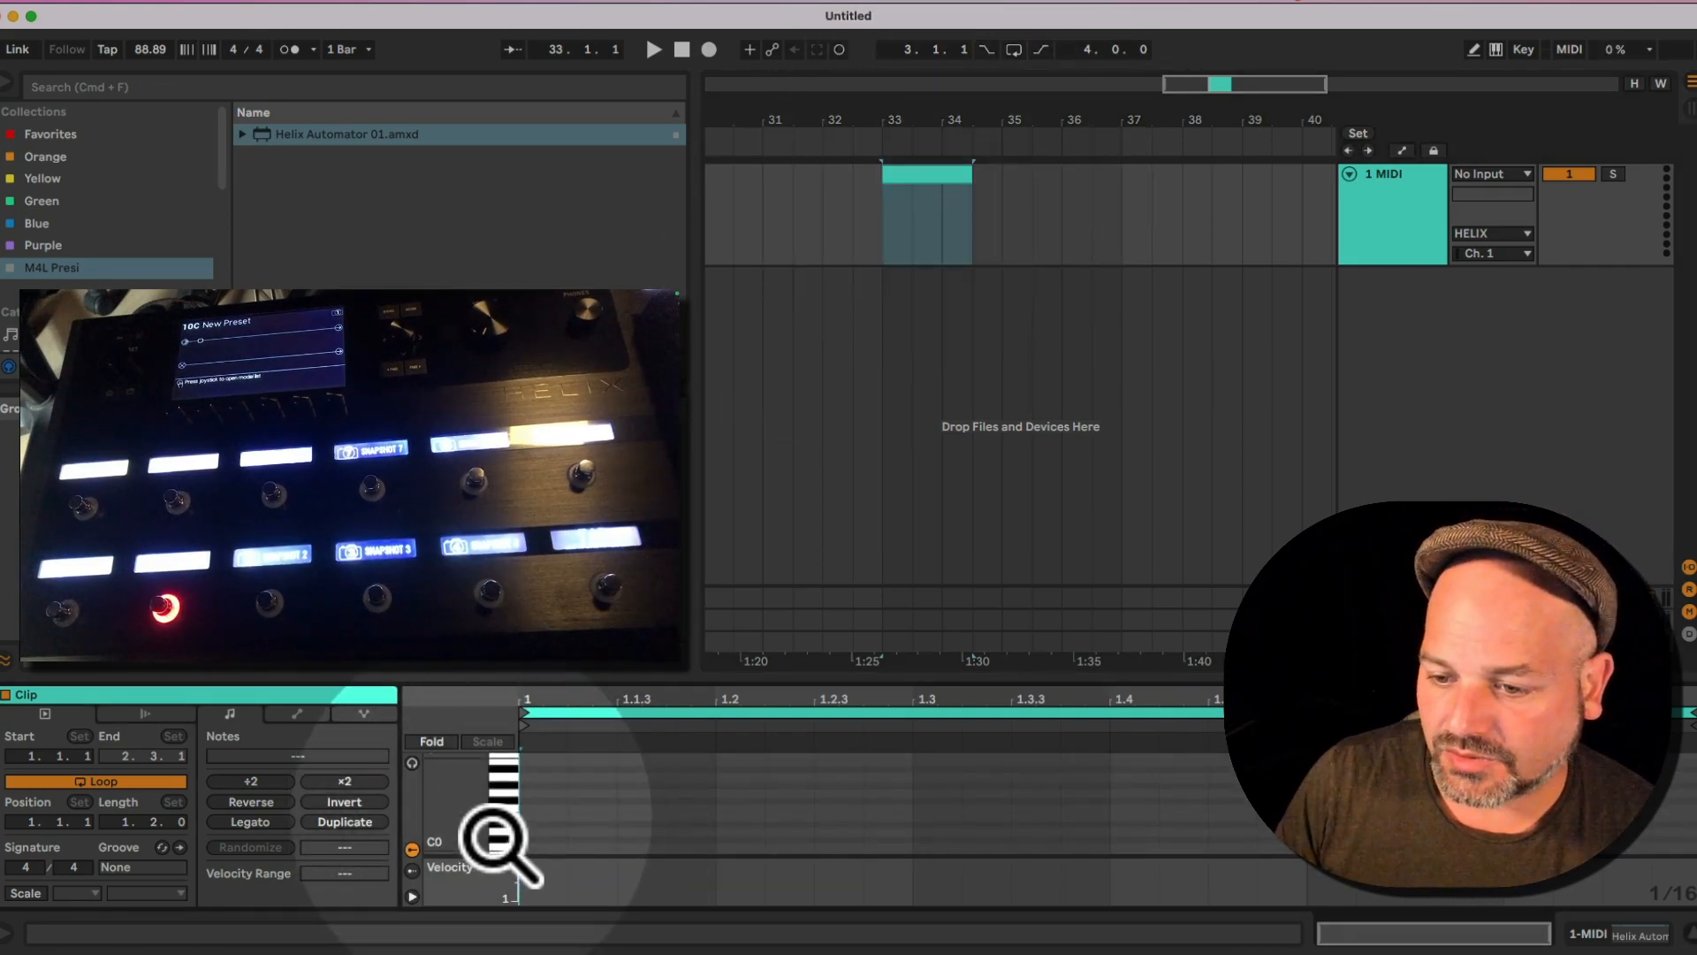
left_click_drag(498, 839, 473, 814)
double_click(537, 785)
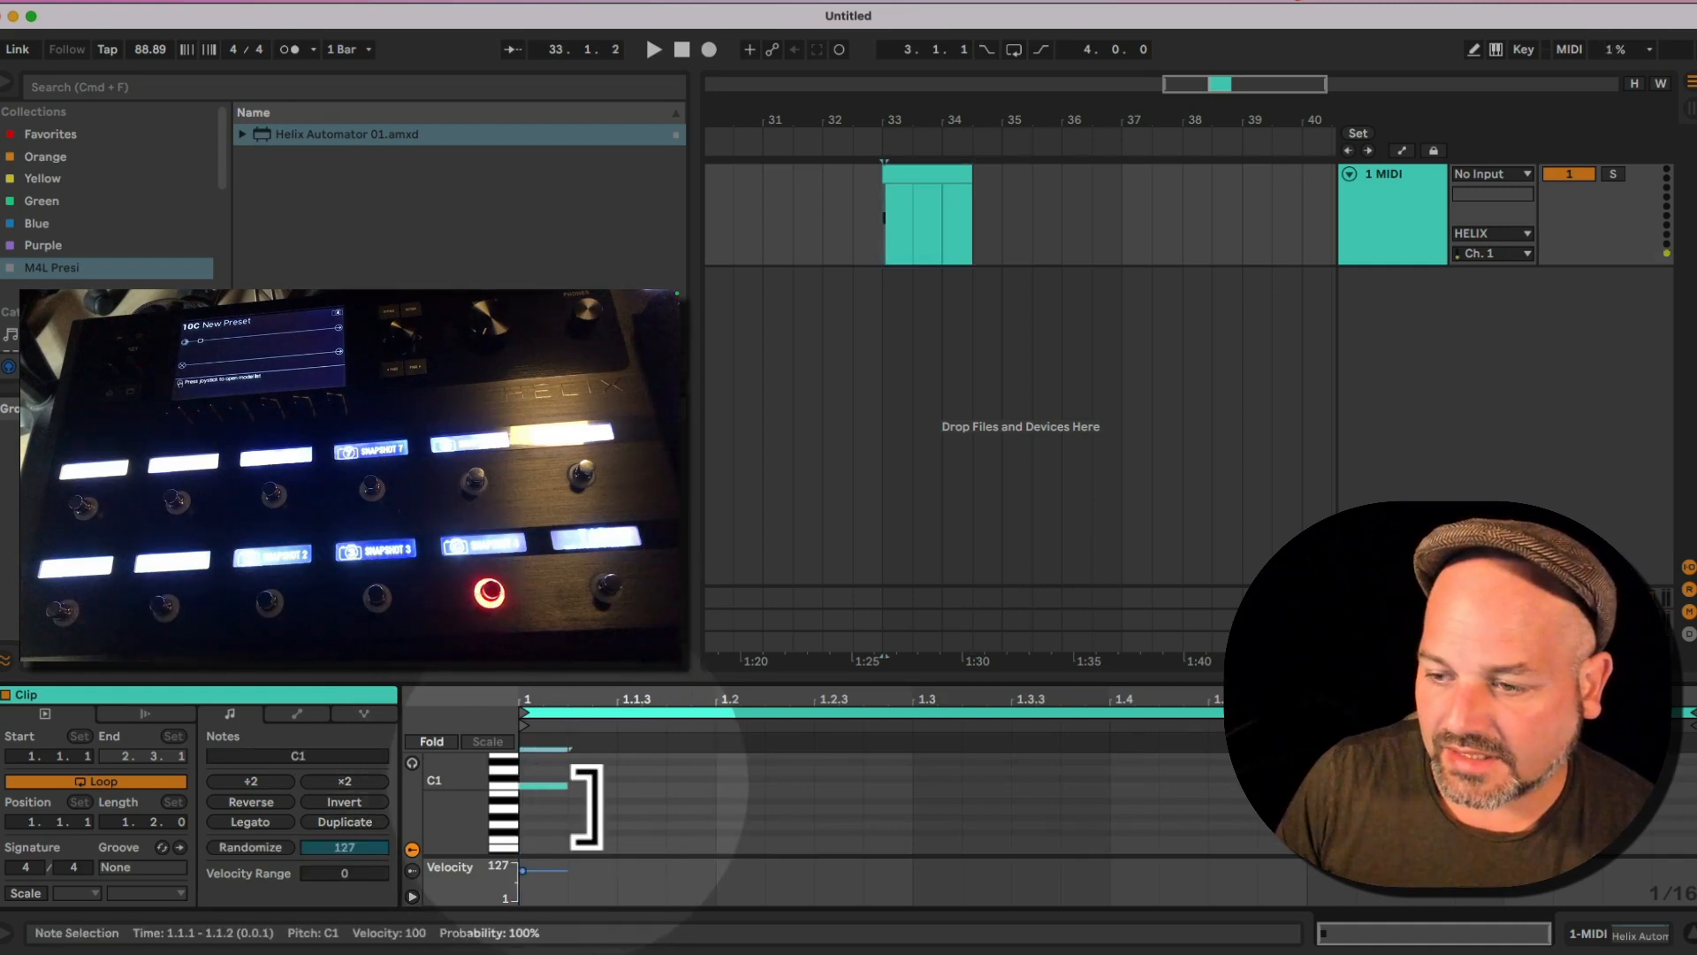
Turn off looping for the C1 clip and shorten the clip to end at 1.3.1.
left_click(135, 786)
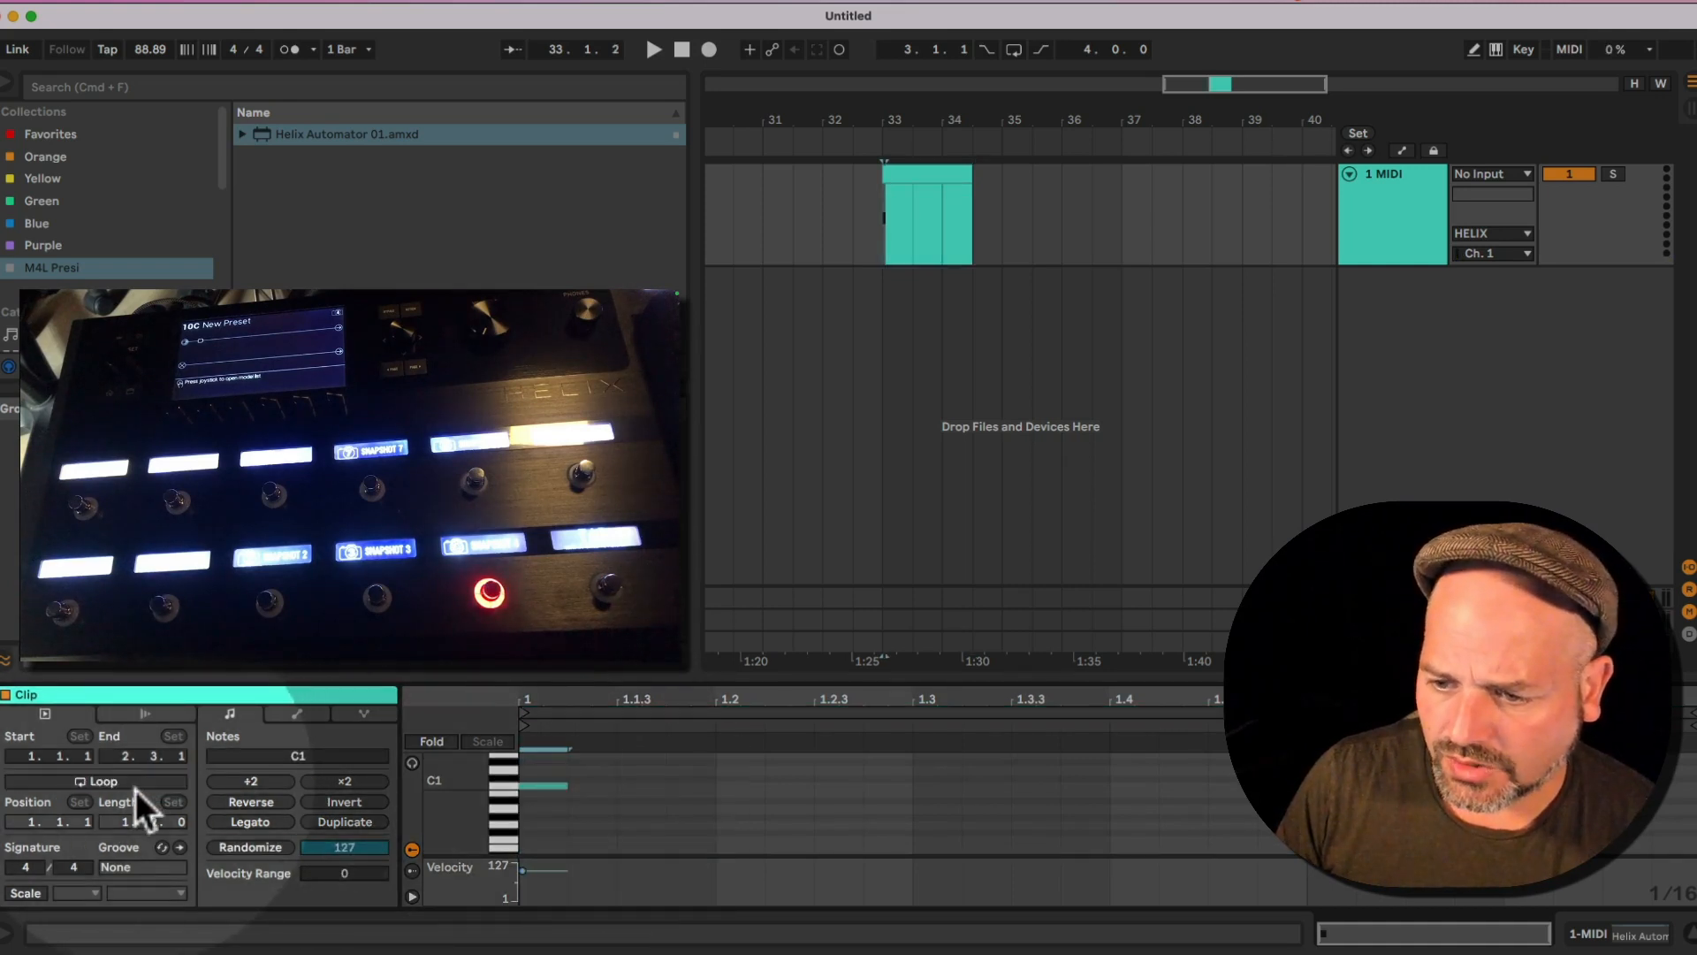
left_click_drag(538, 703, 535, 803)
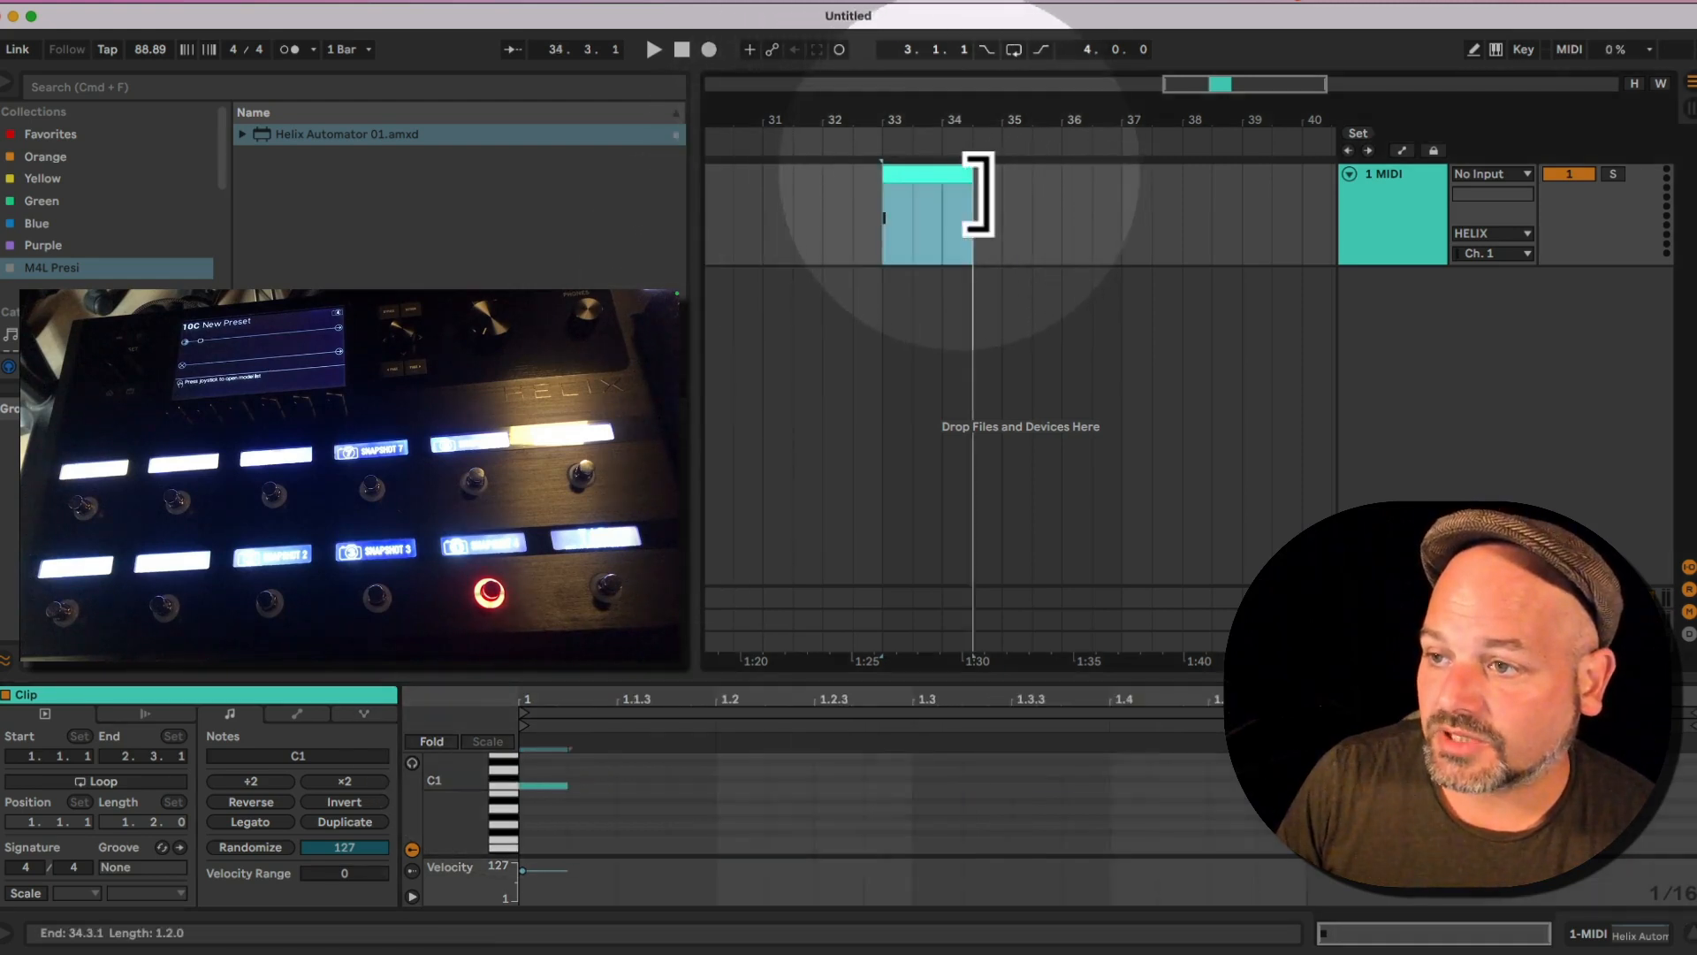
left_click_drag(972, 190, 924, 178)
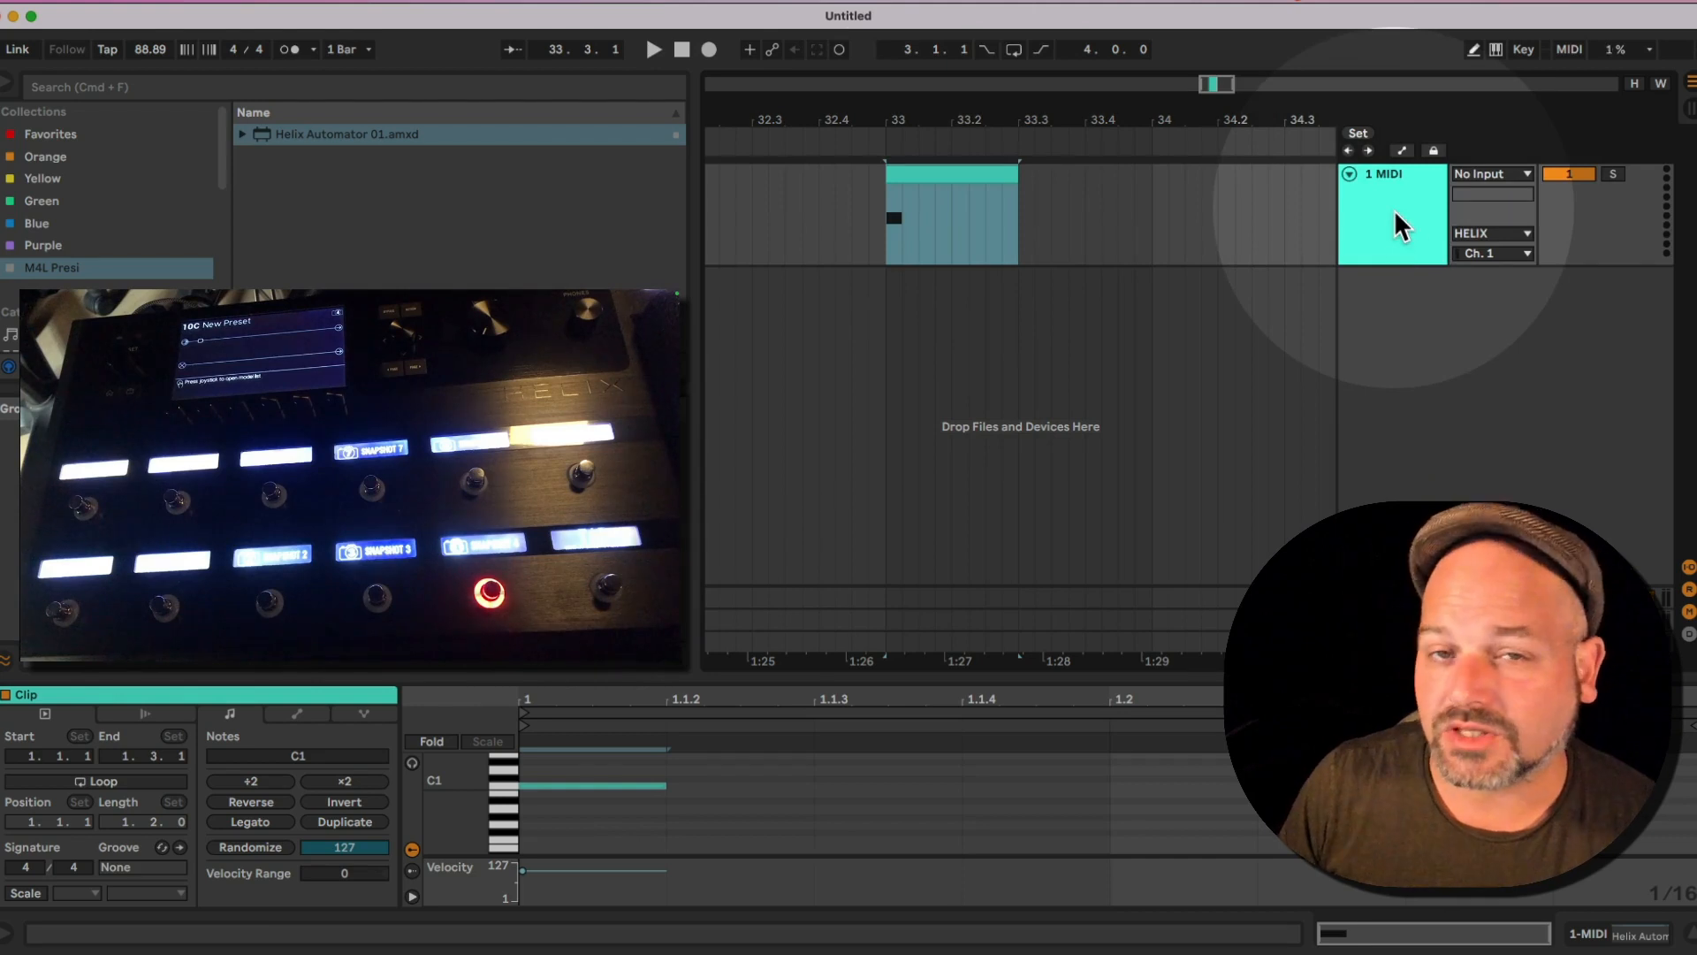
Show the track's Helix Automator device and enable triggering the tuner by the note C1.
left_click(1393, 210)
key("shift+Tab")
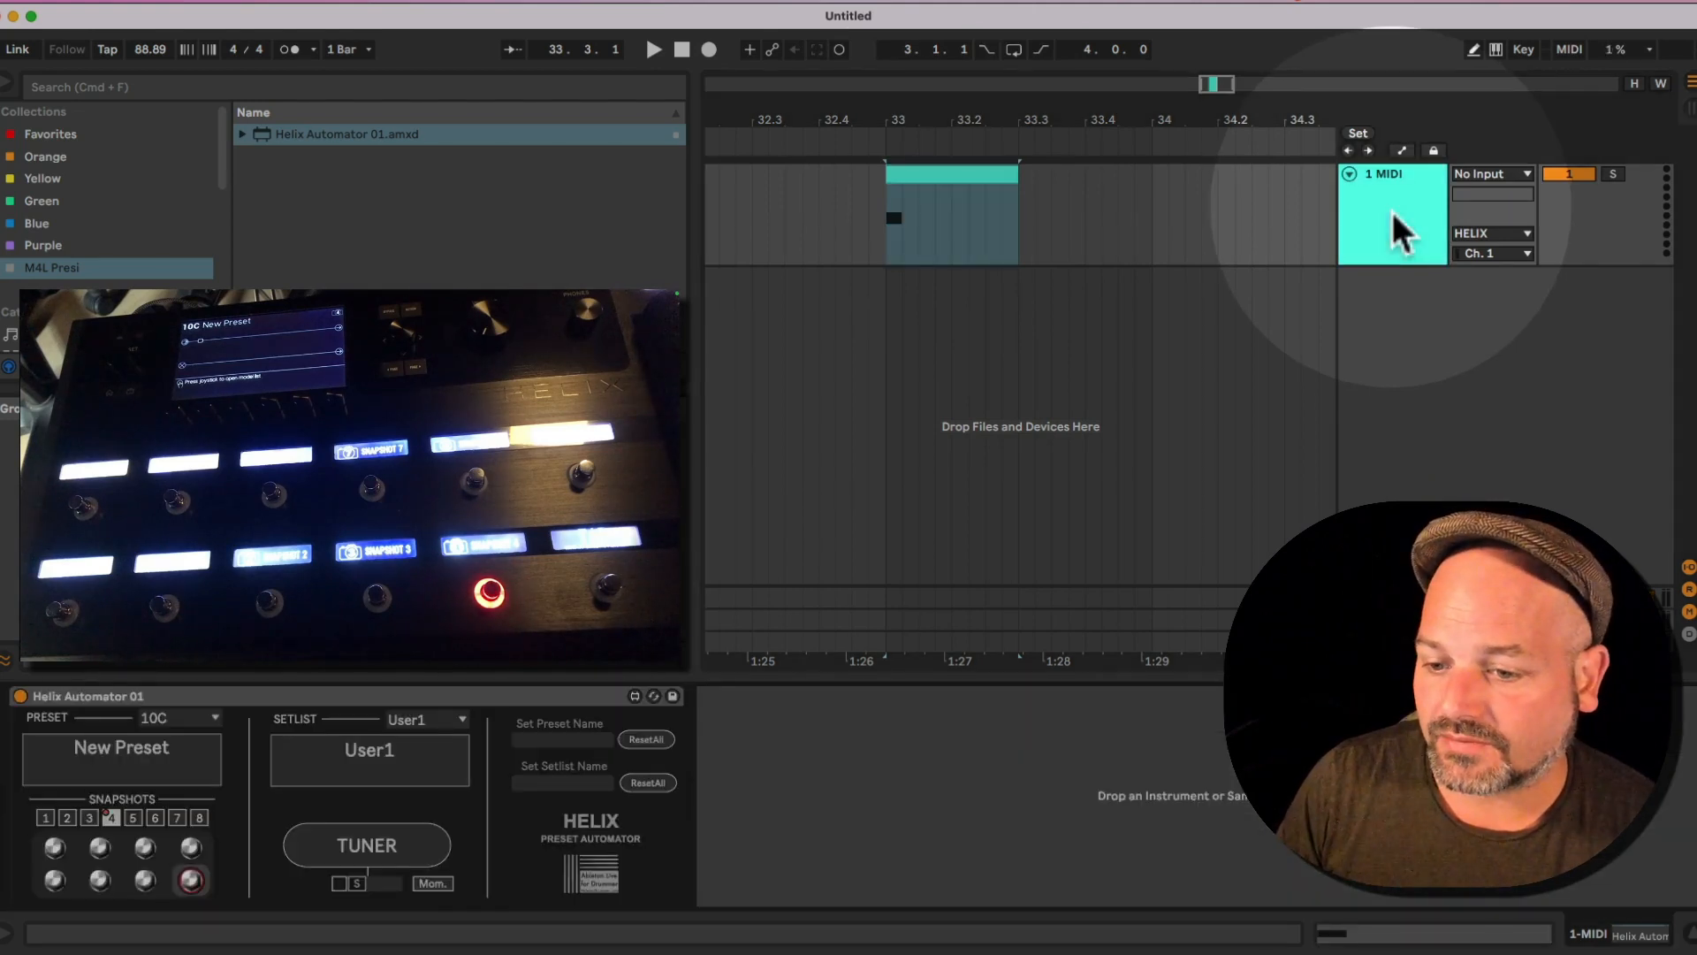
left_click(339, 884)
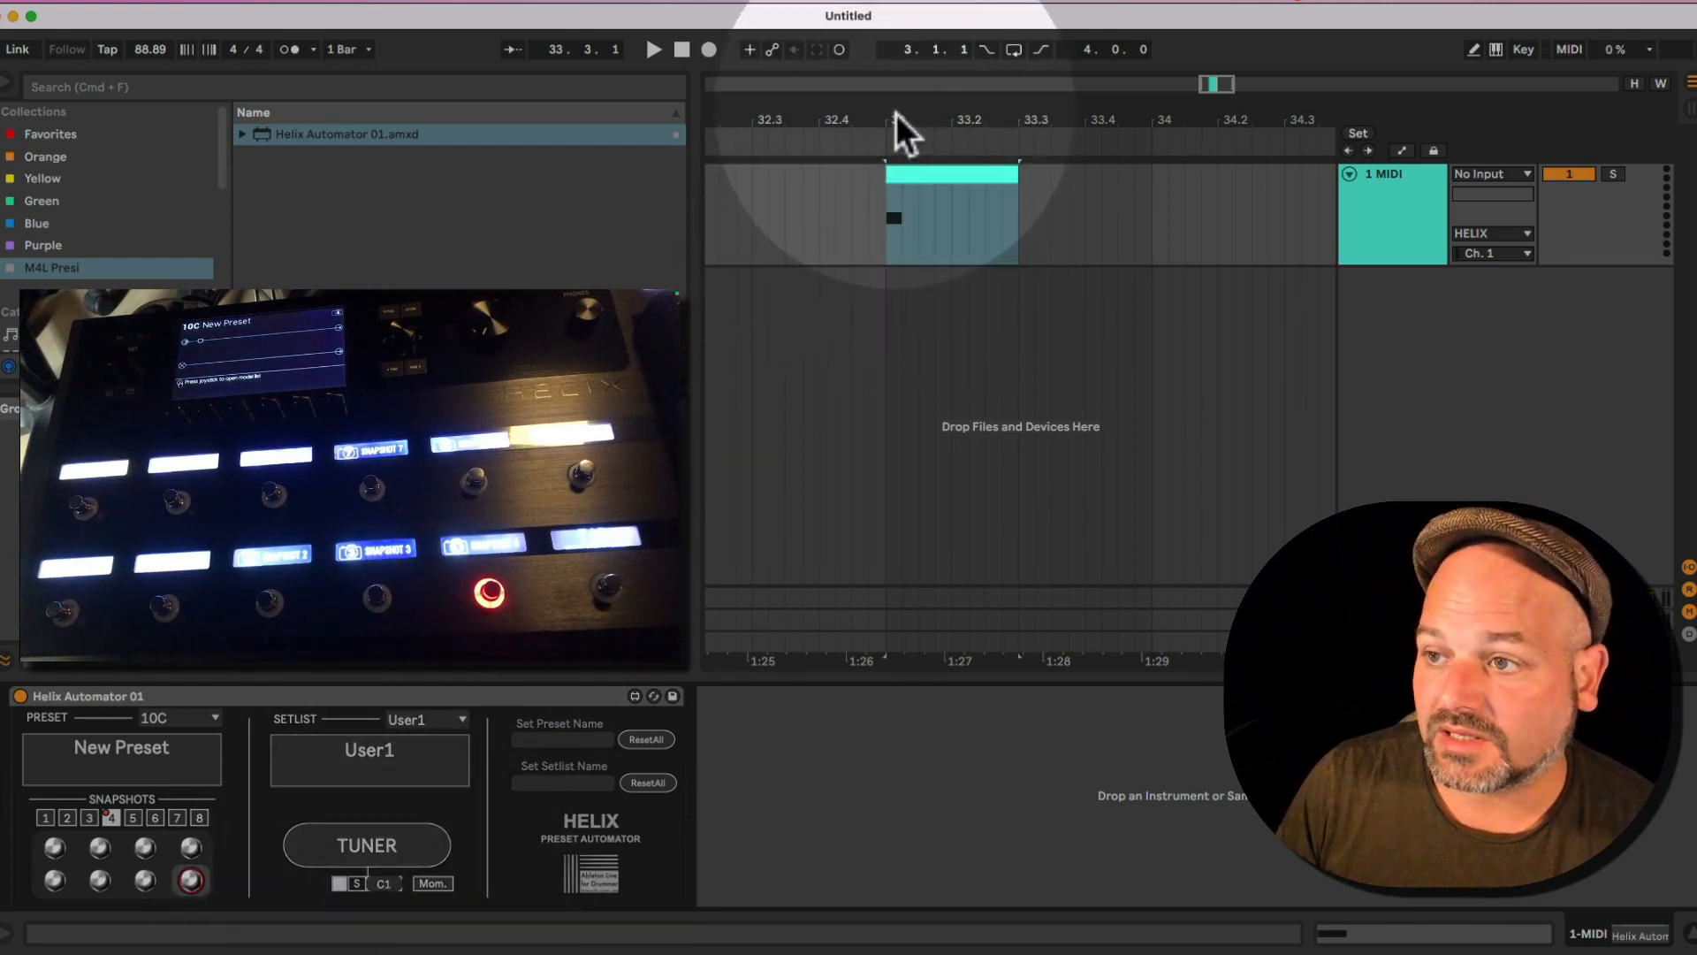
Set the playback start to 31.4.3, play through the C1 clip to trigger the tuner, and stop.
left_click(923, 135)
left_click_drag(903, 116, 1008, 144)
left_click(822, 212)
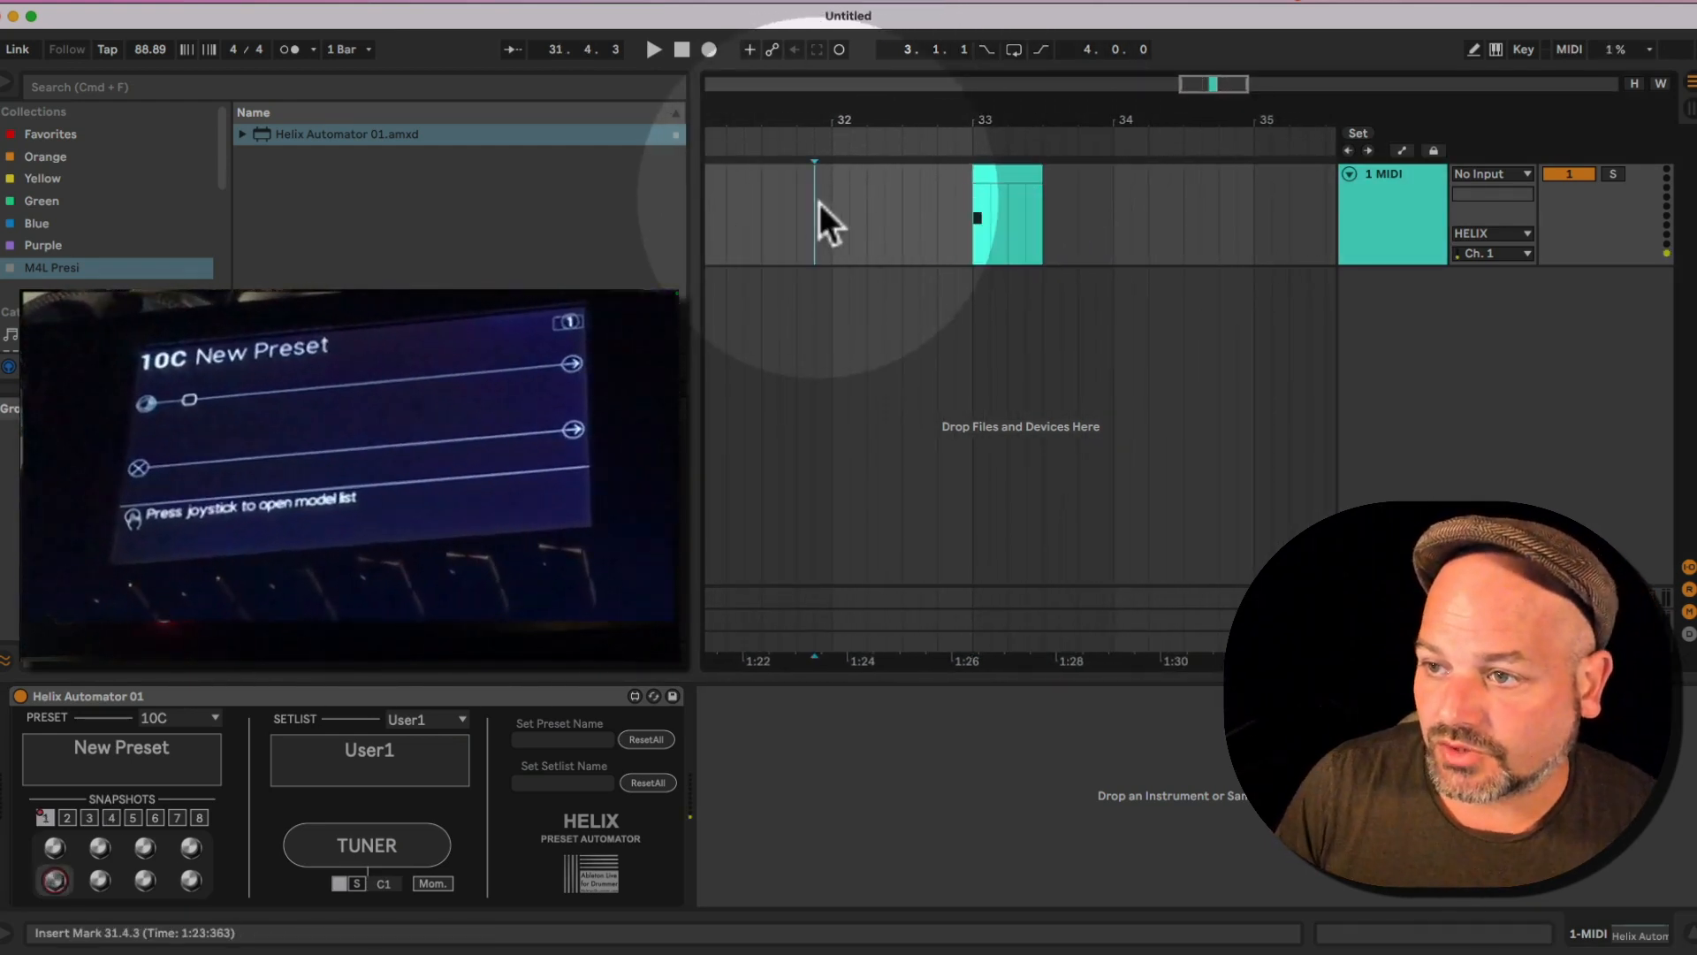
key("space")
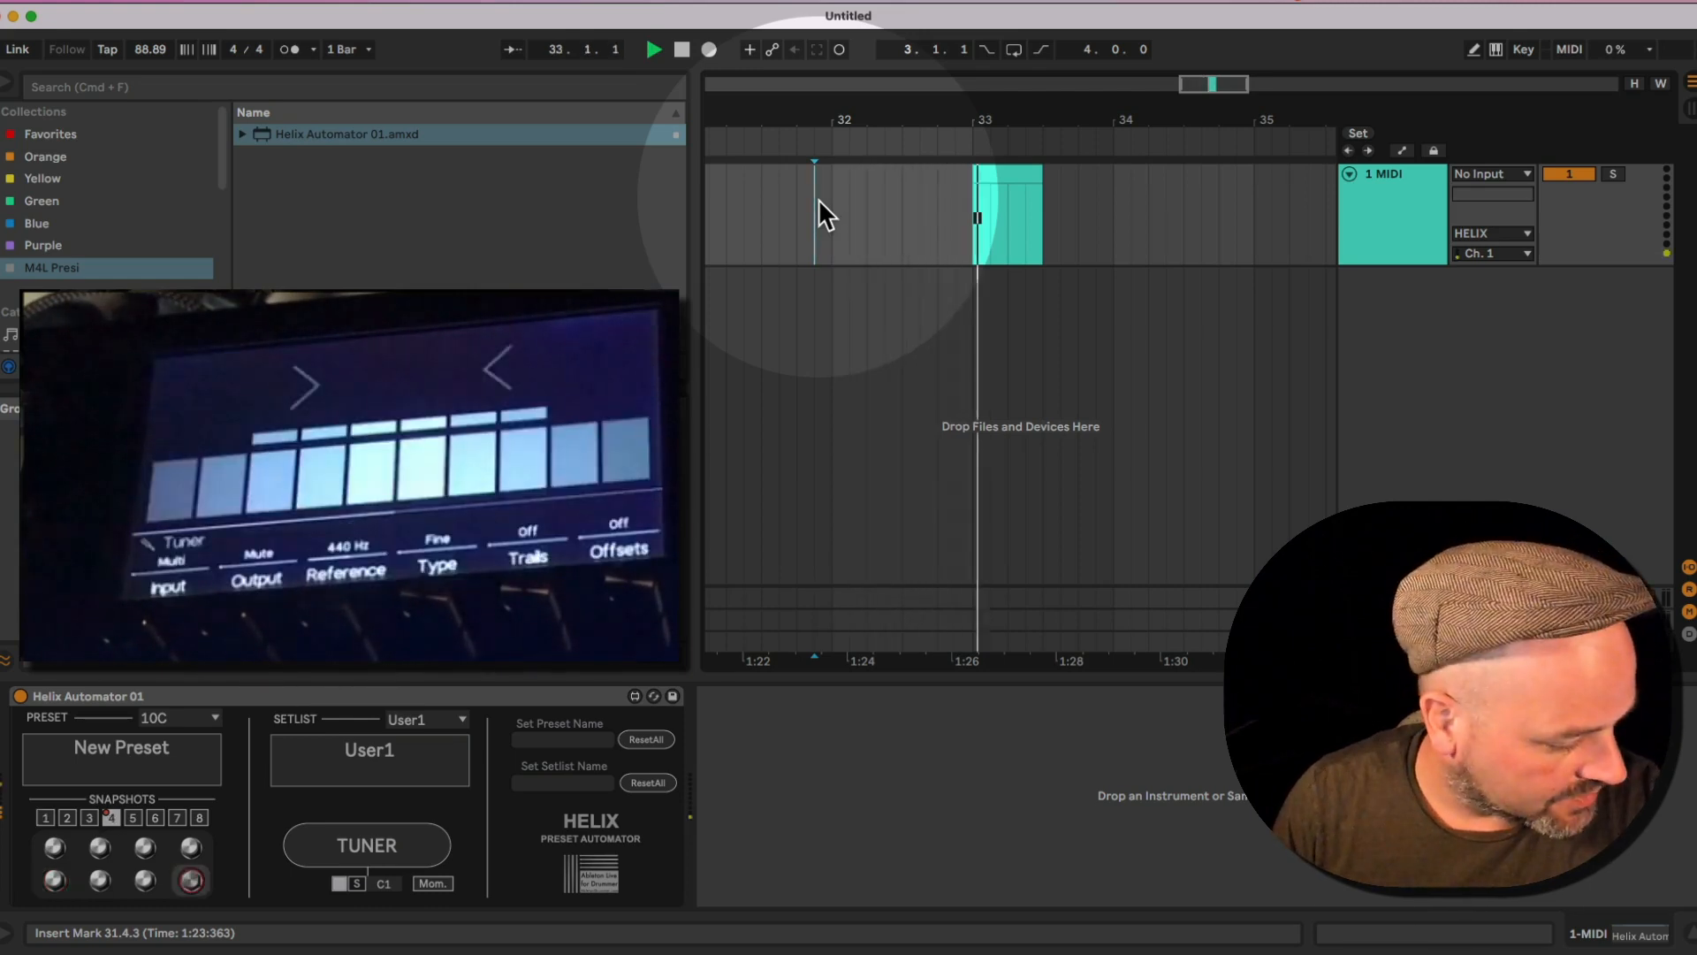
key("space")
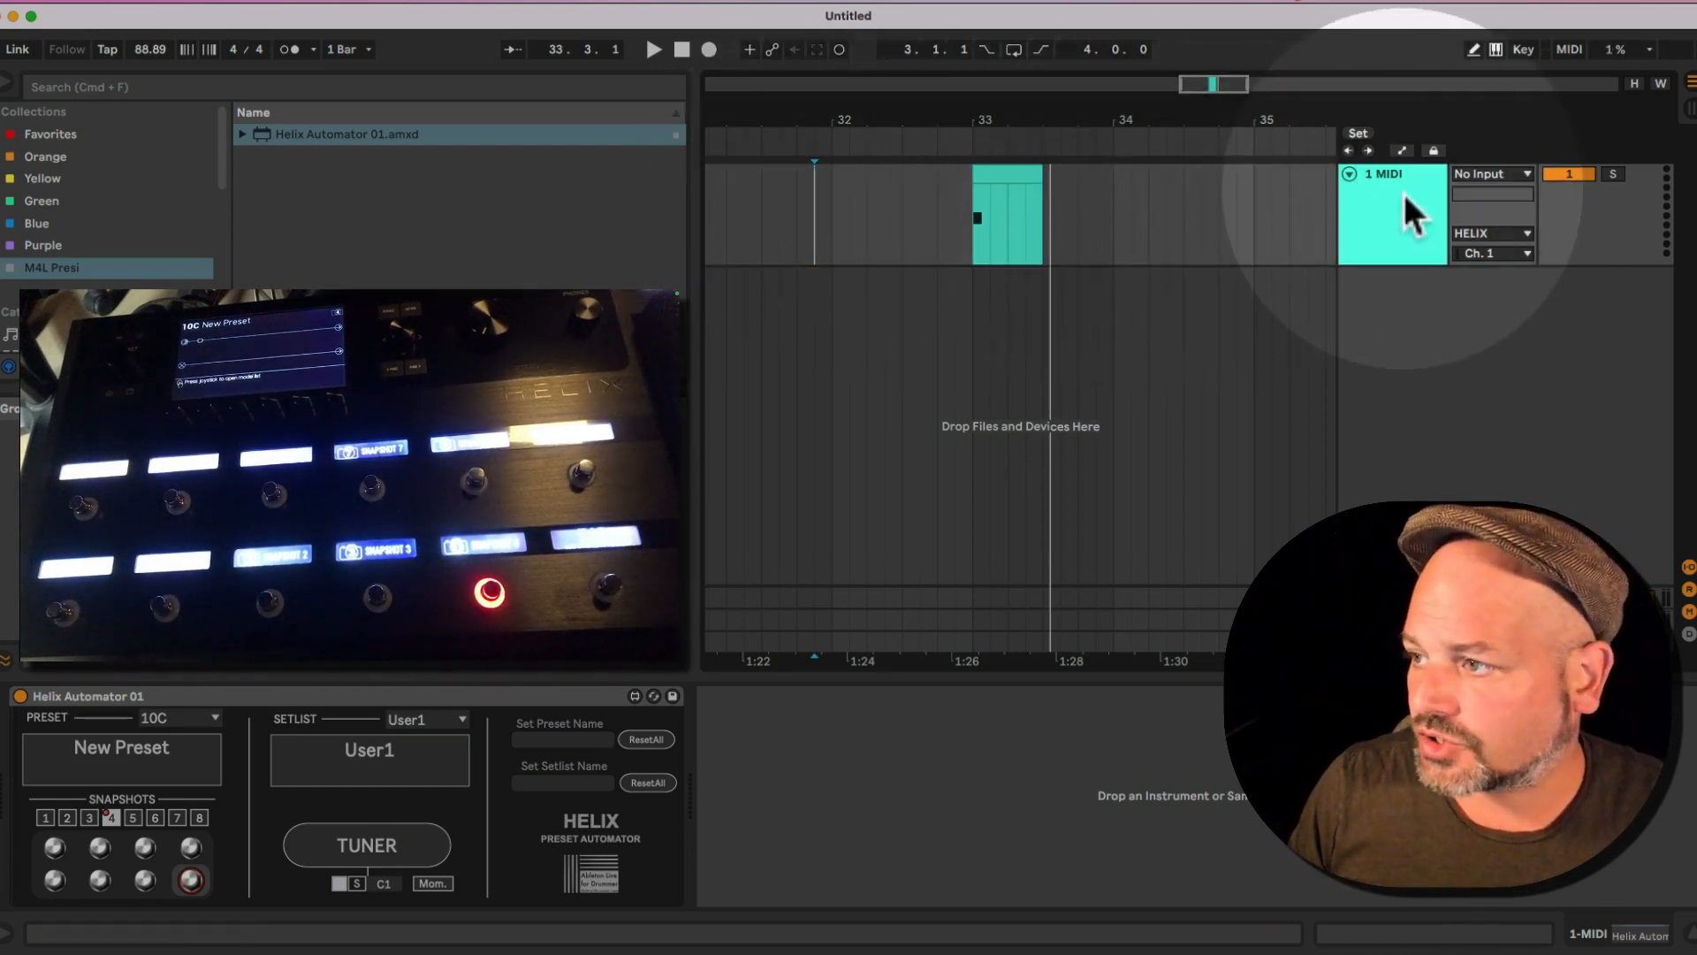
Switch to Session View and create an empty MIDI clip in the first slot of the MIDI track.
left_click(1403, 195)
key("Tab")
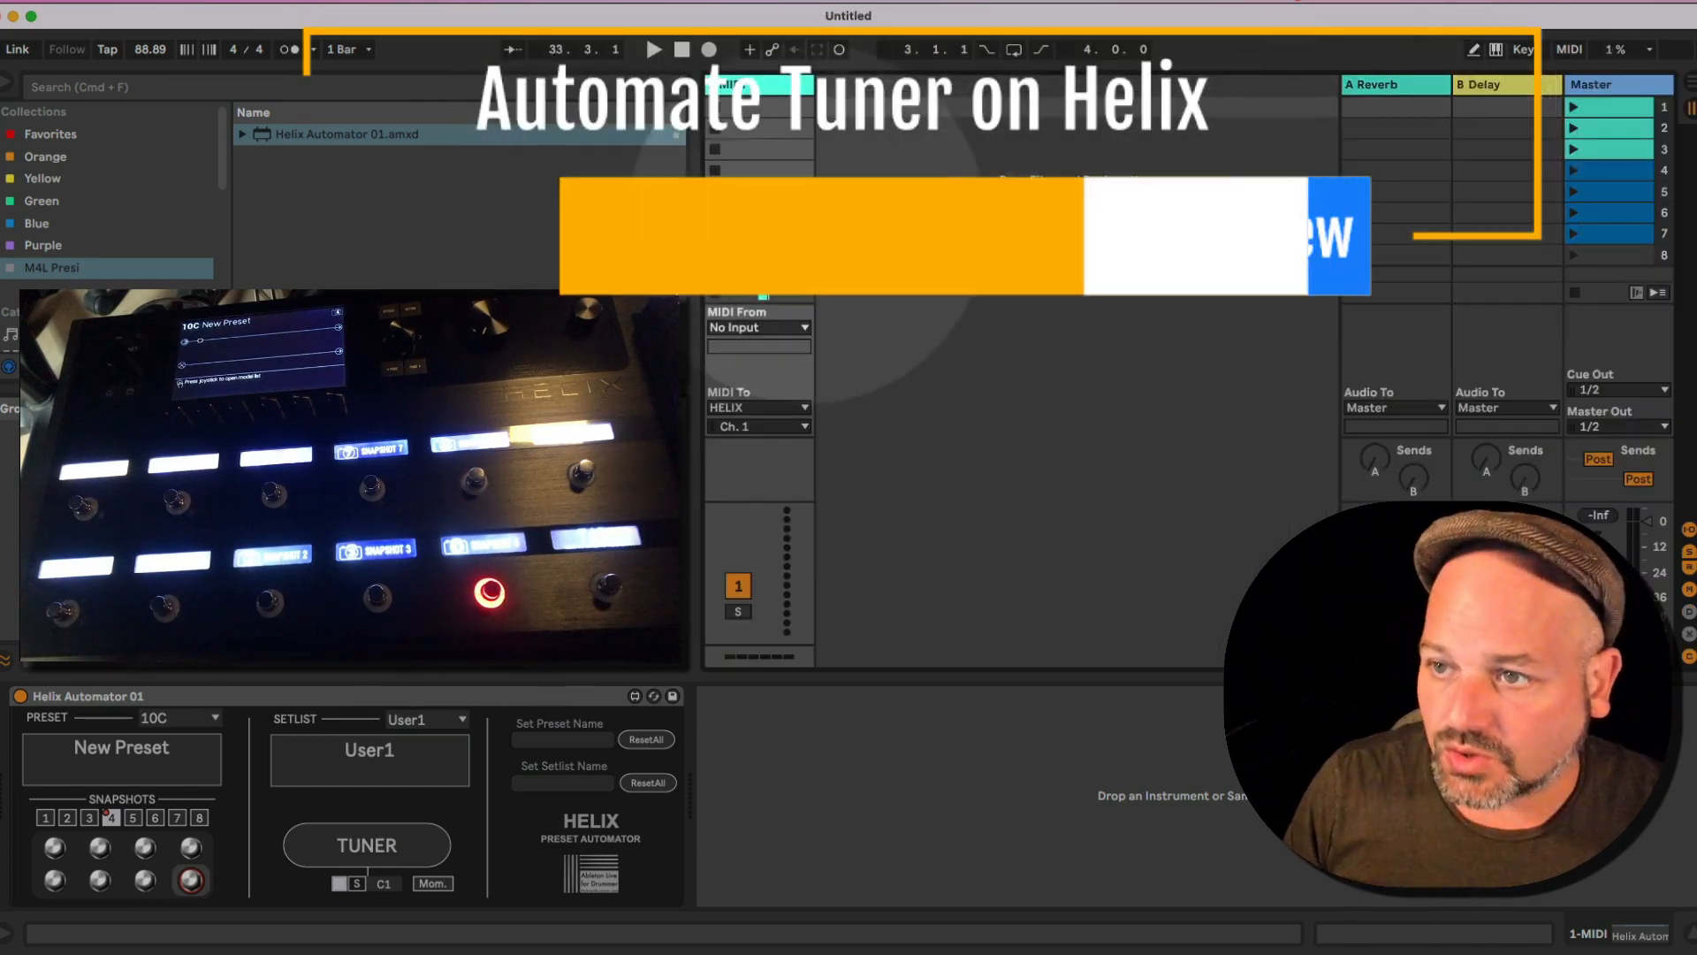
double_click(765, 108)
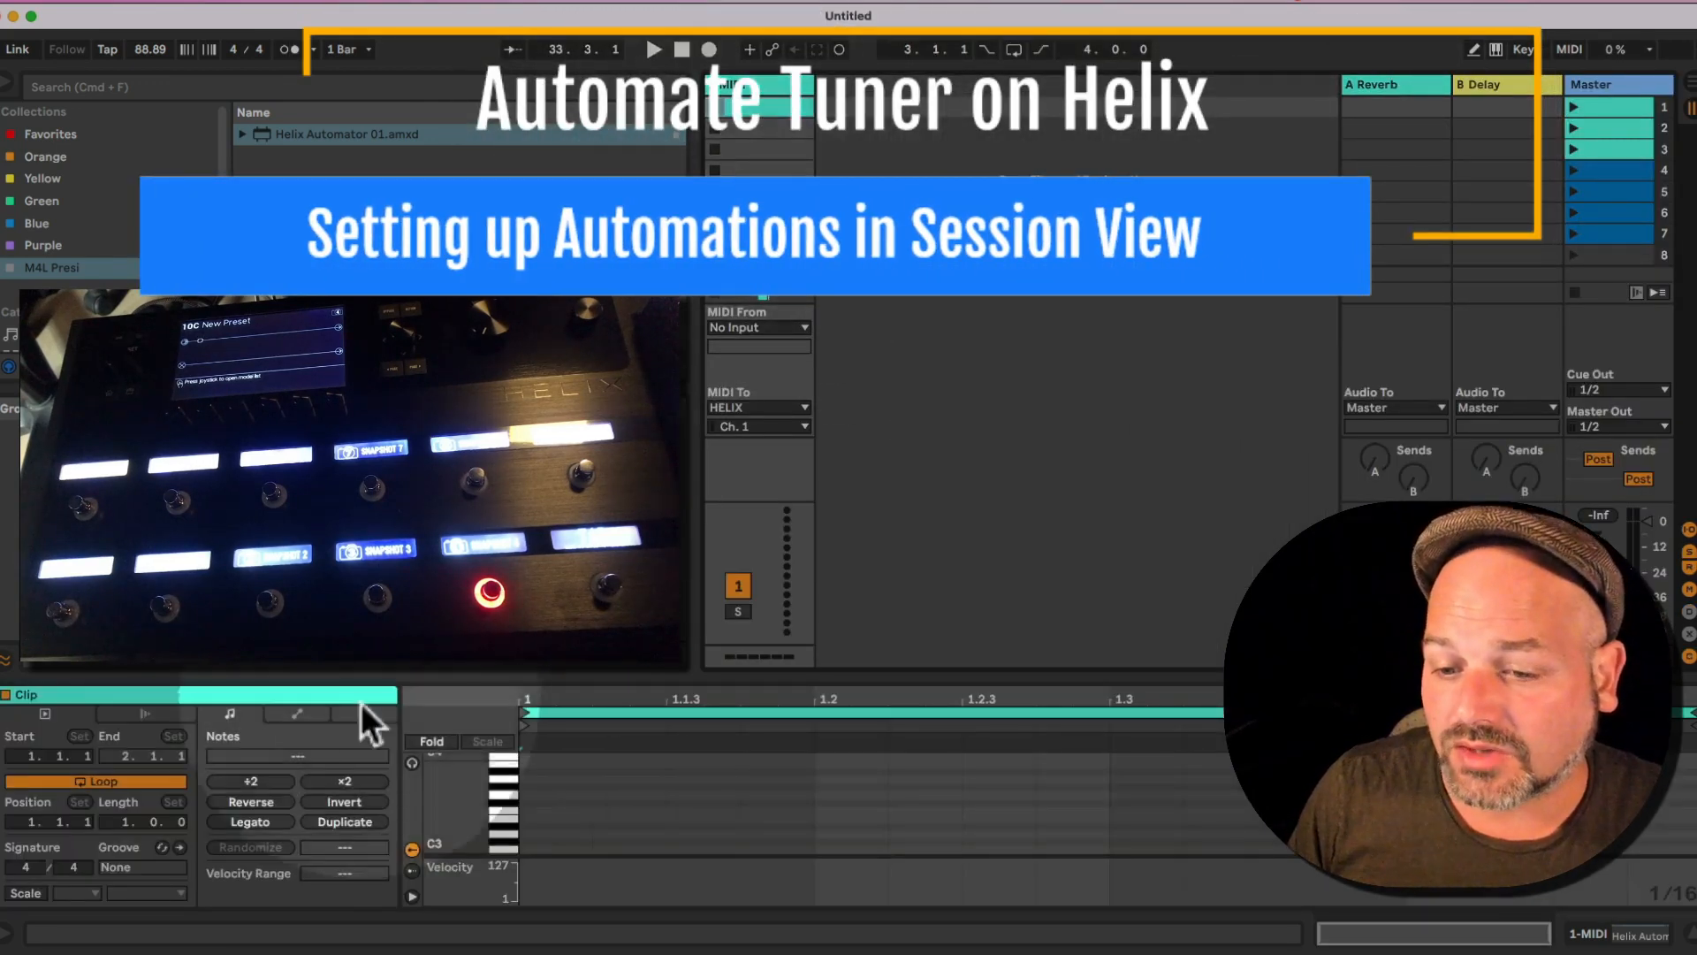
Show the new clip's envelopes and list the Helix Automator parameters available for automation.
left_click(292, 716)
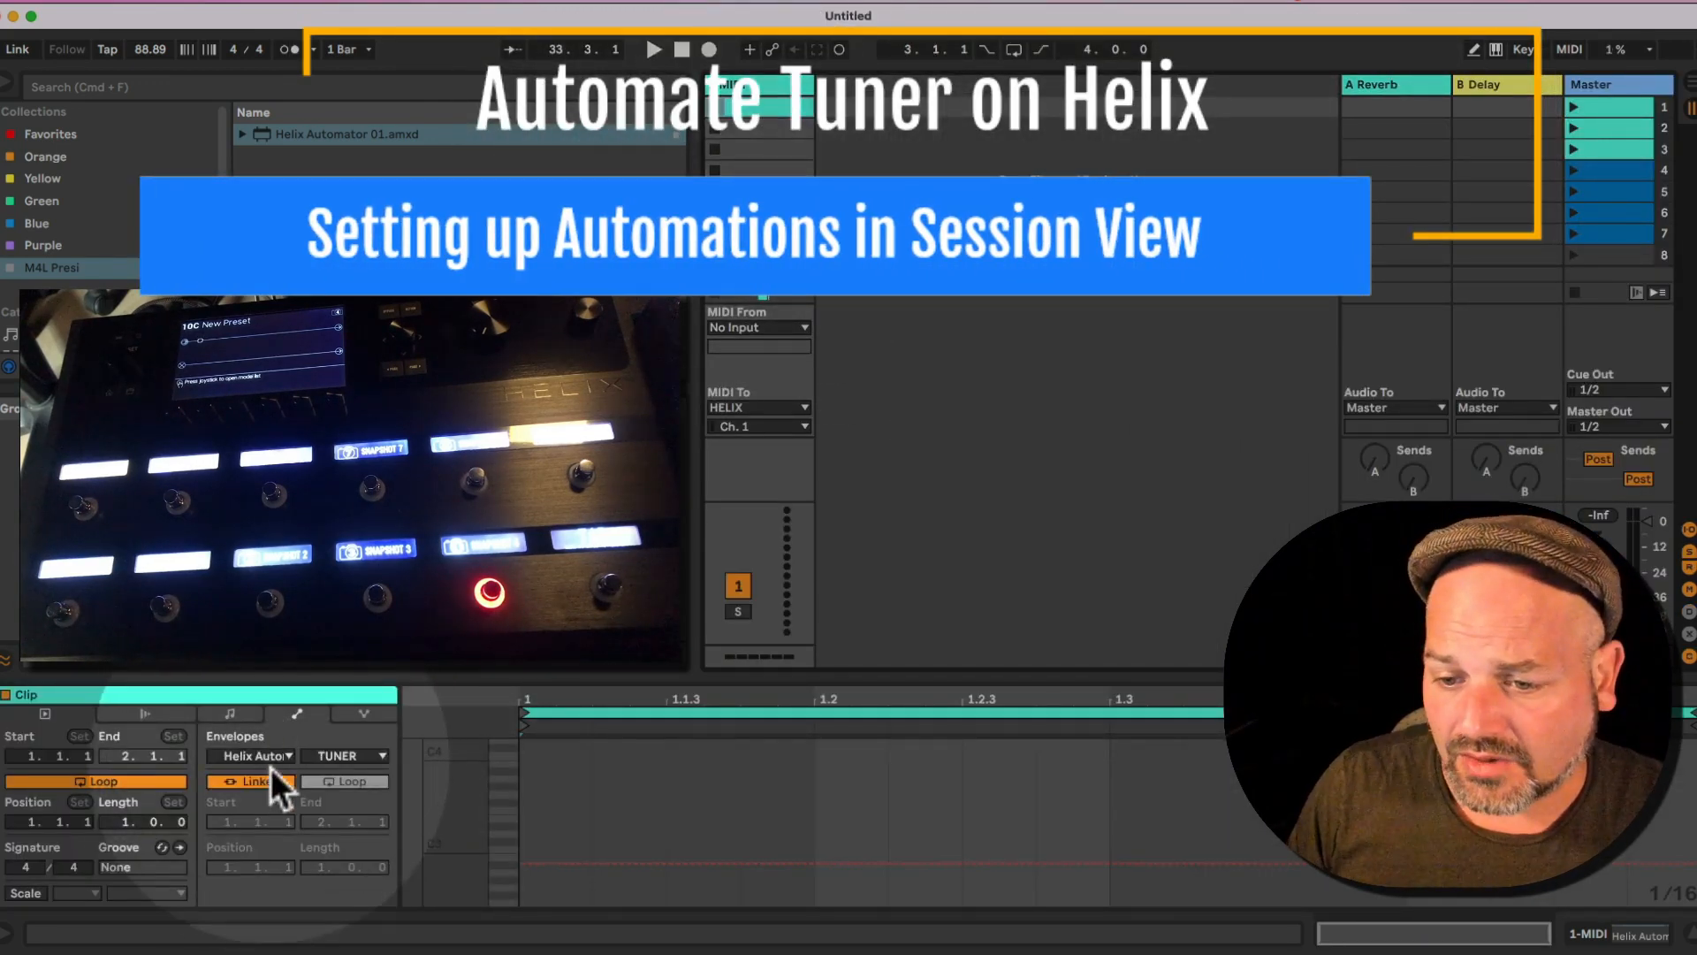
left_click(267, 761)
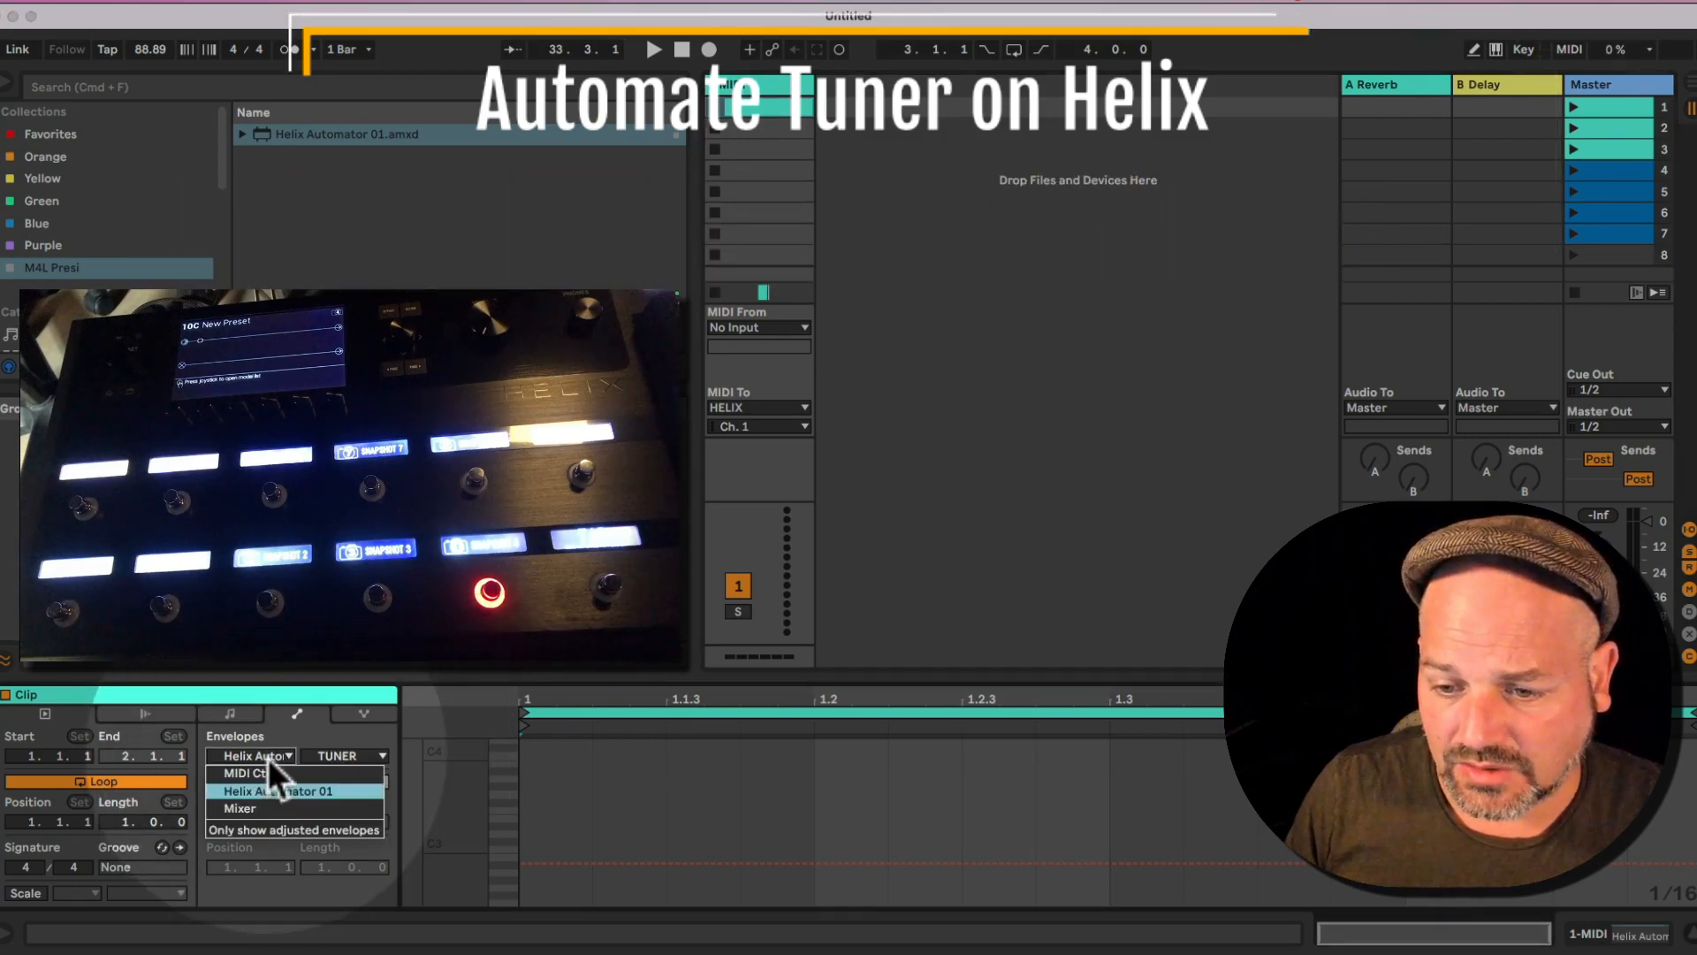
left_click(268, 756)
left_click(337, 755)
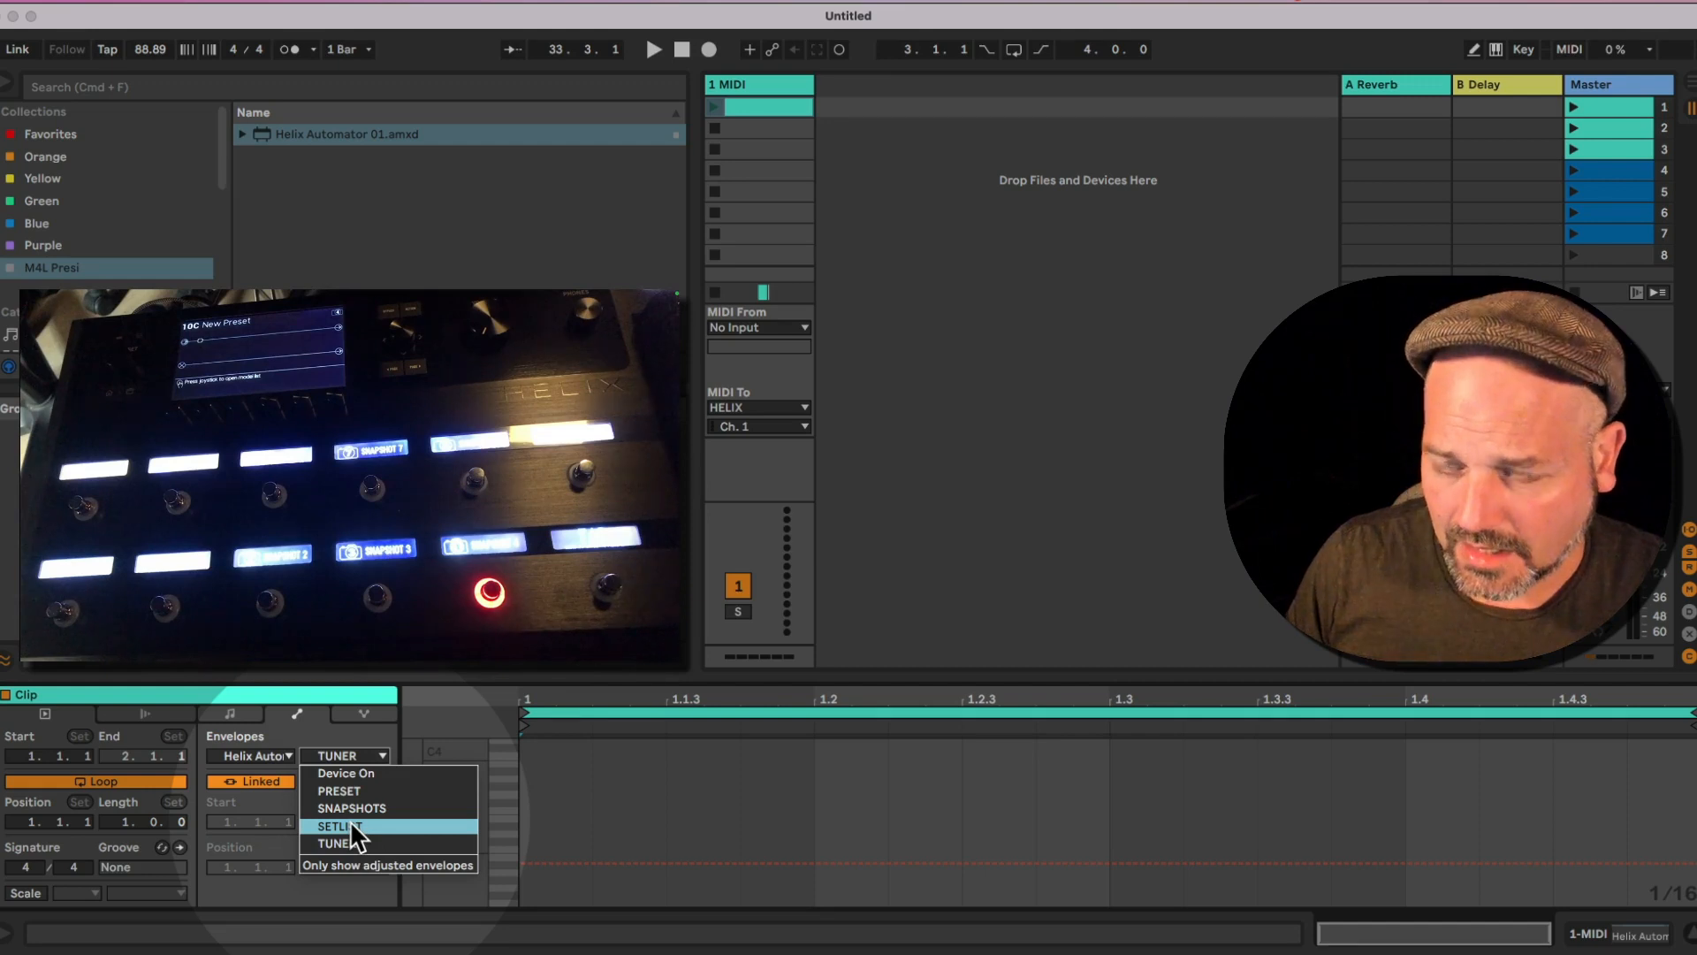
Return to the track's Helix Automator device and set its setlist to Factory1.
left_click(761, 90)
double_click(760, 88)
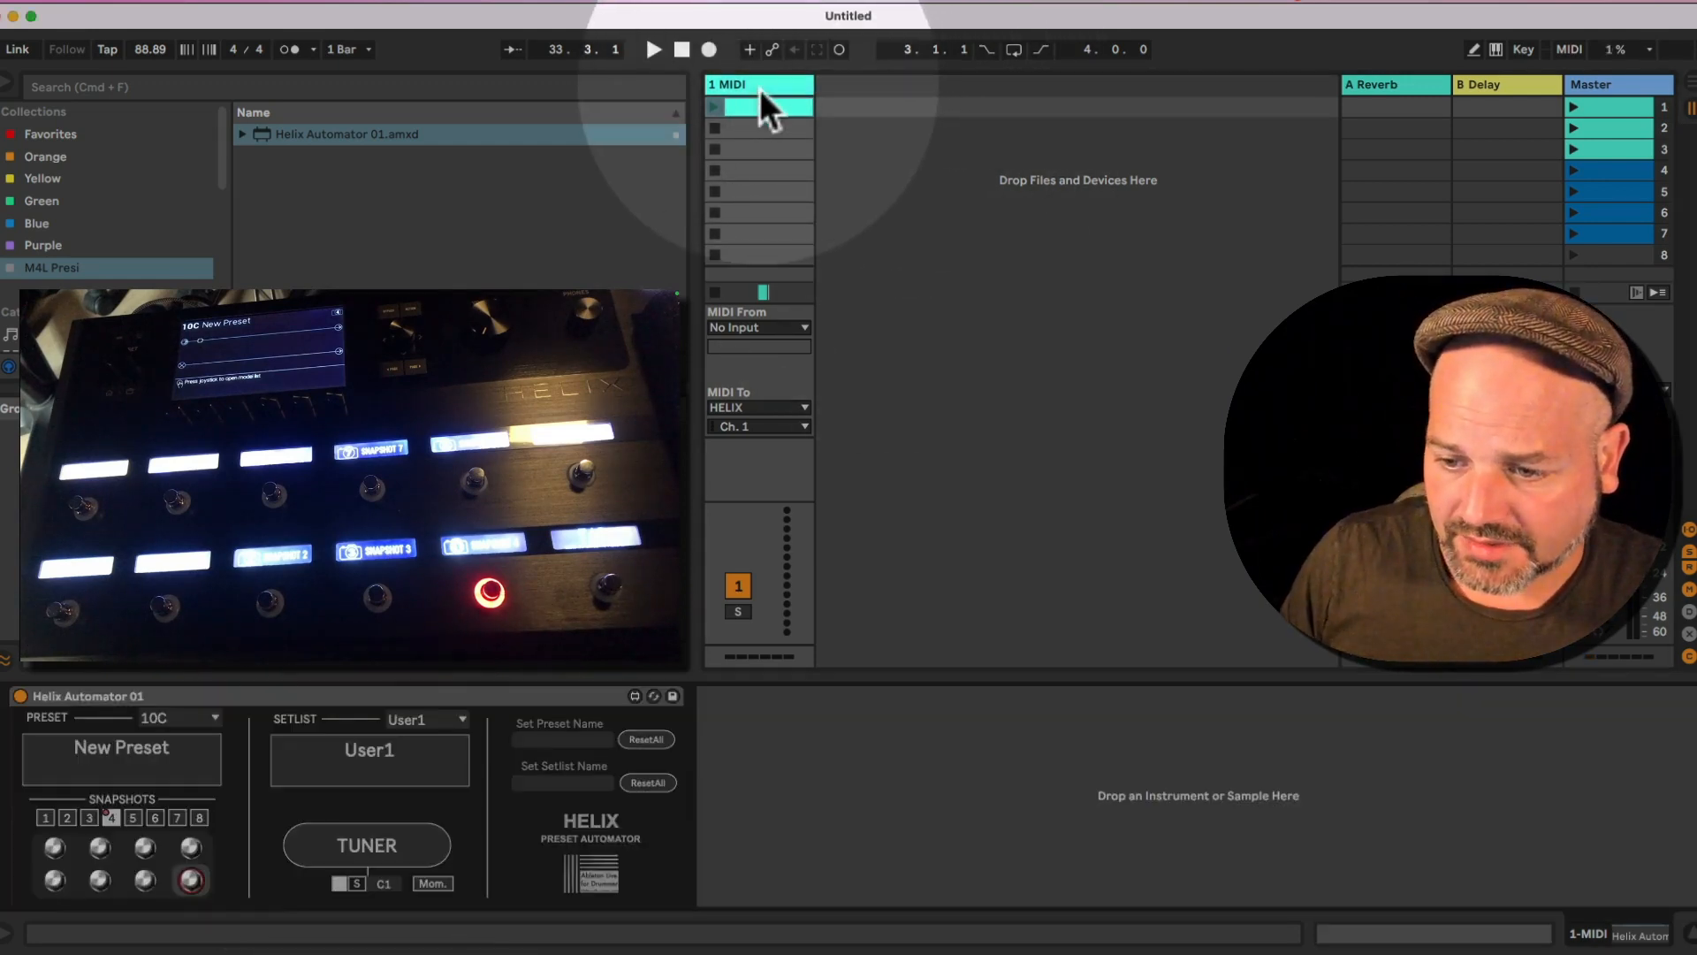
left_click(461, 720)
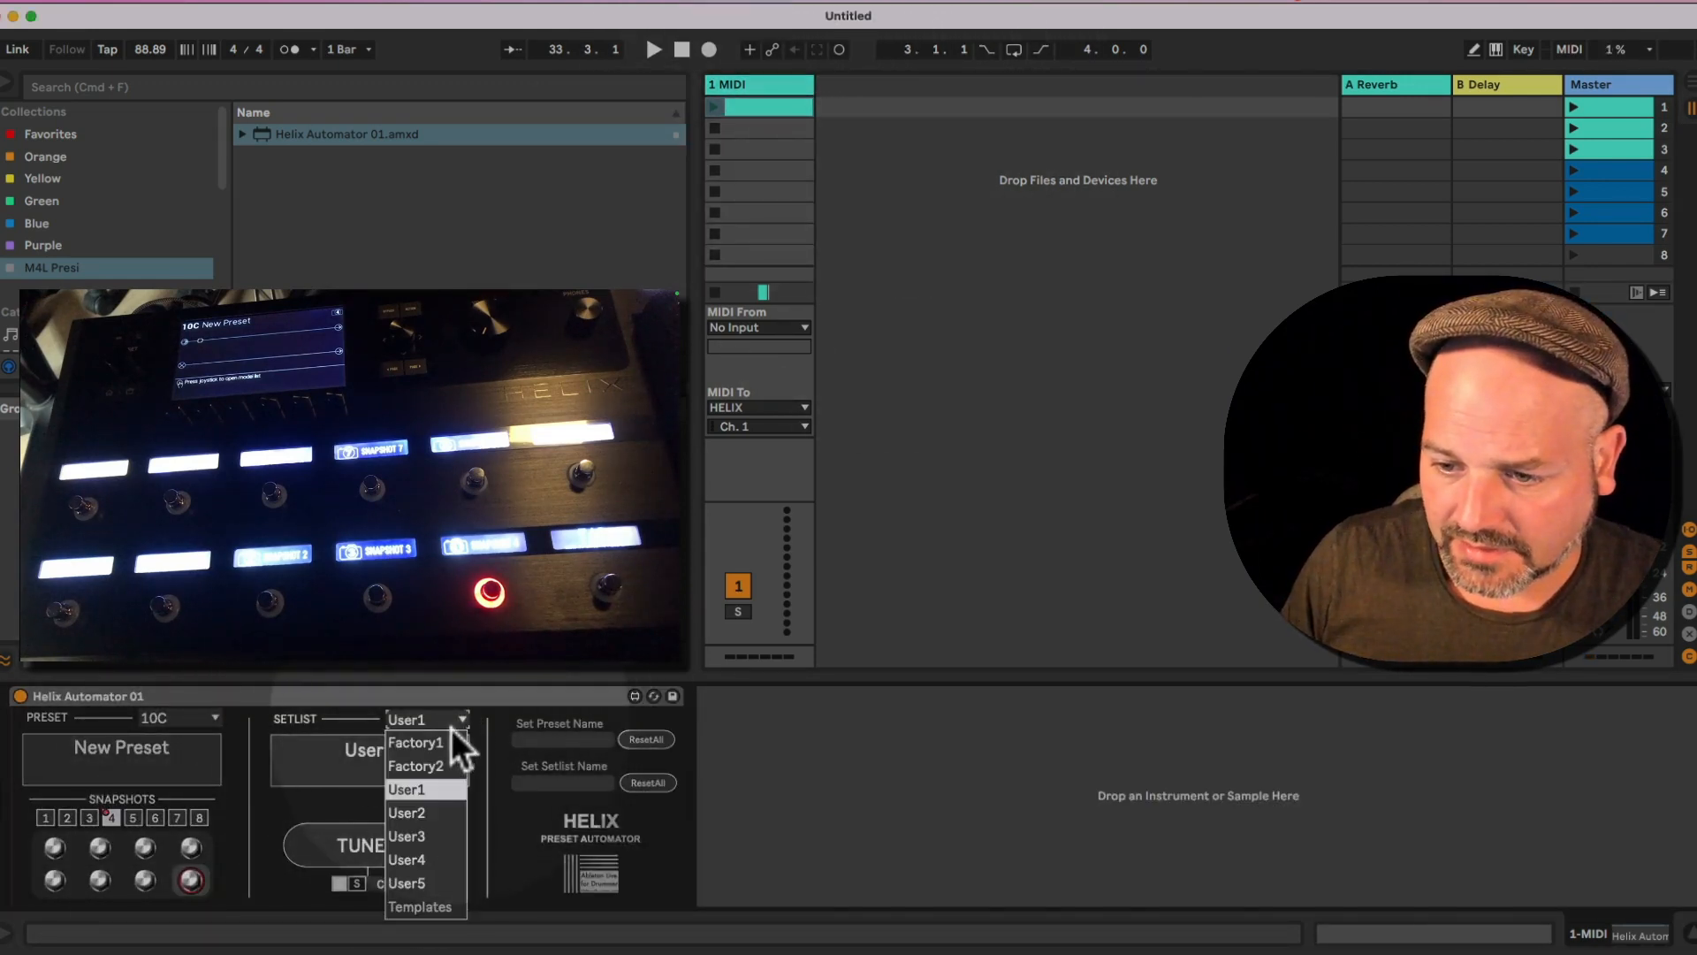
left_click(448, 744)
Reopen the first clip and select the Helix Automator PRESET envelope for editing.
left_click(771, 106)
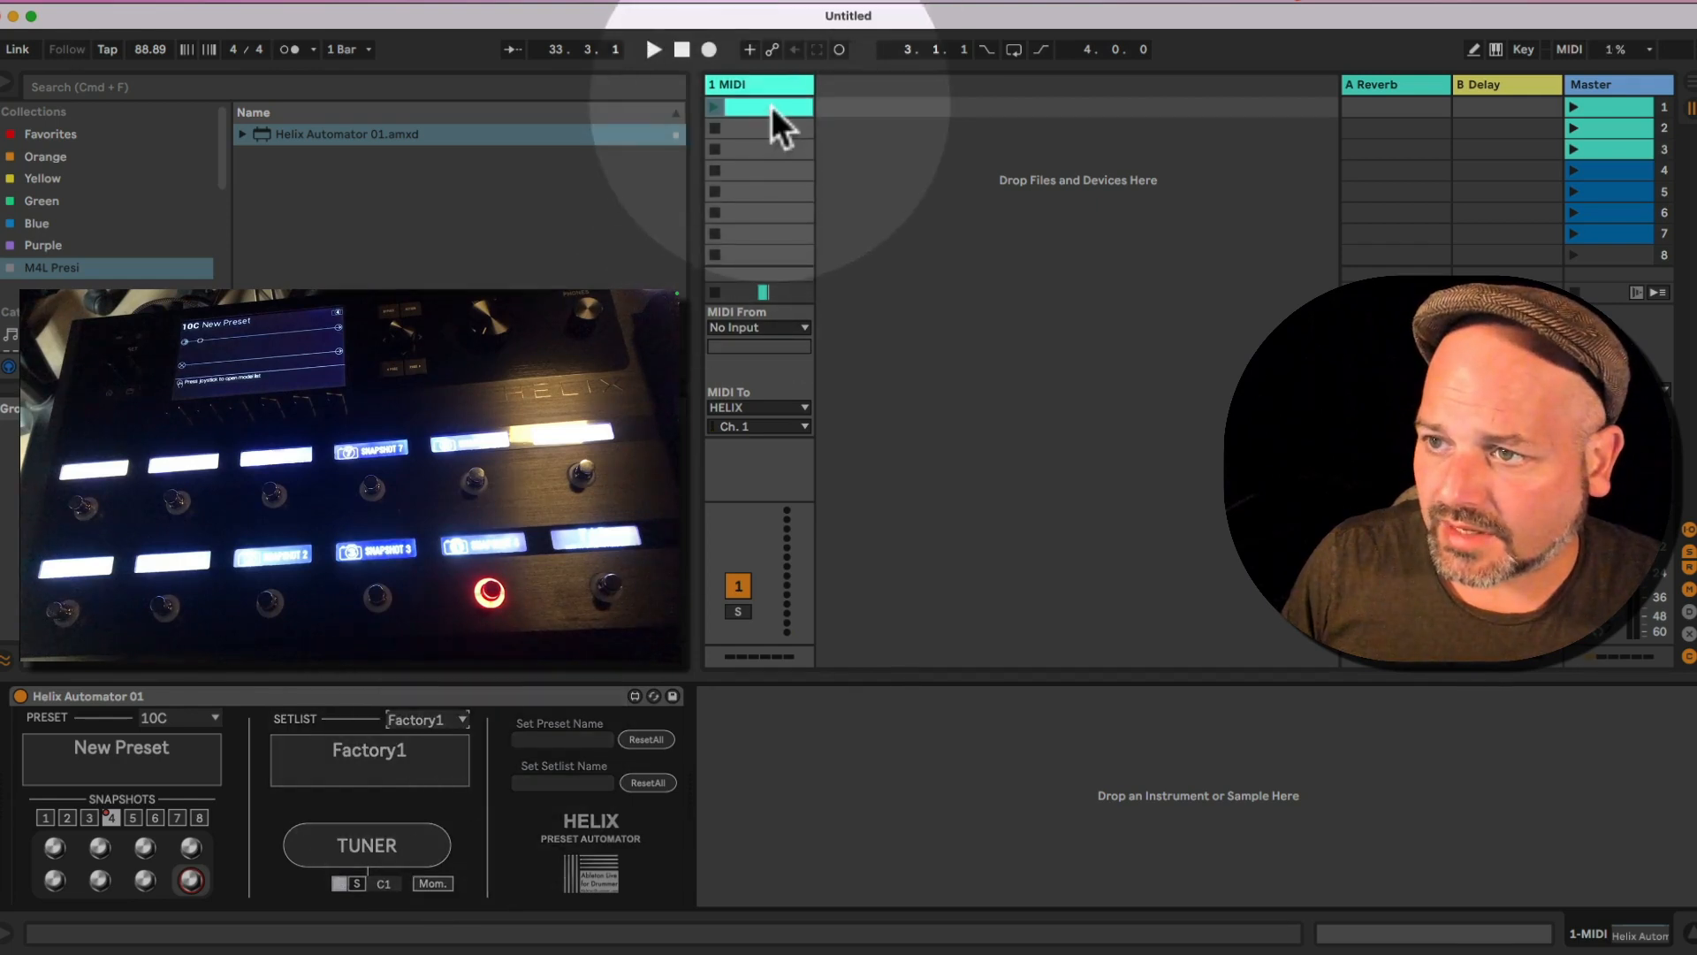
left_click(770, 106)
left_click(339, 757)
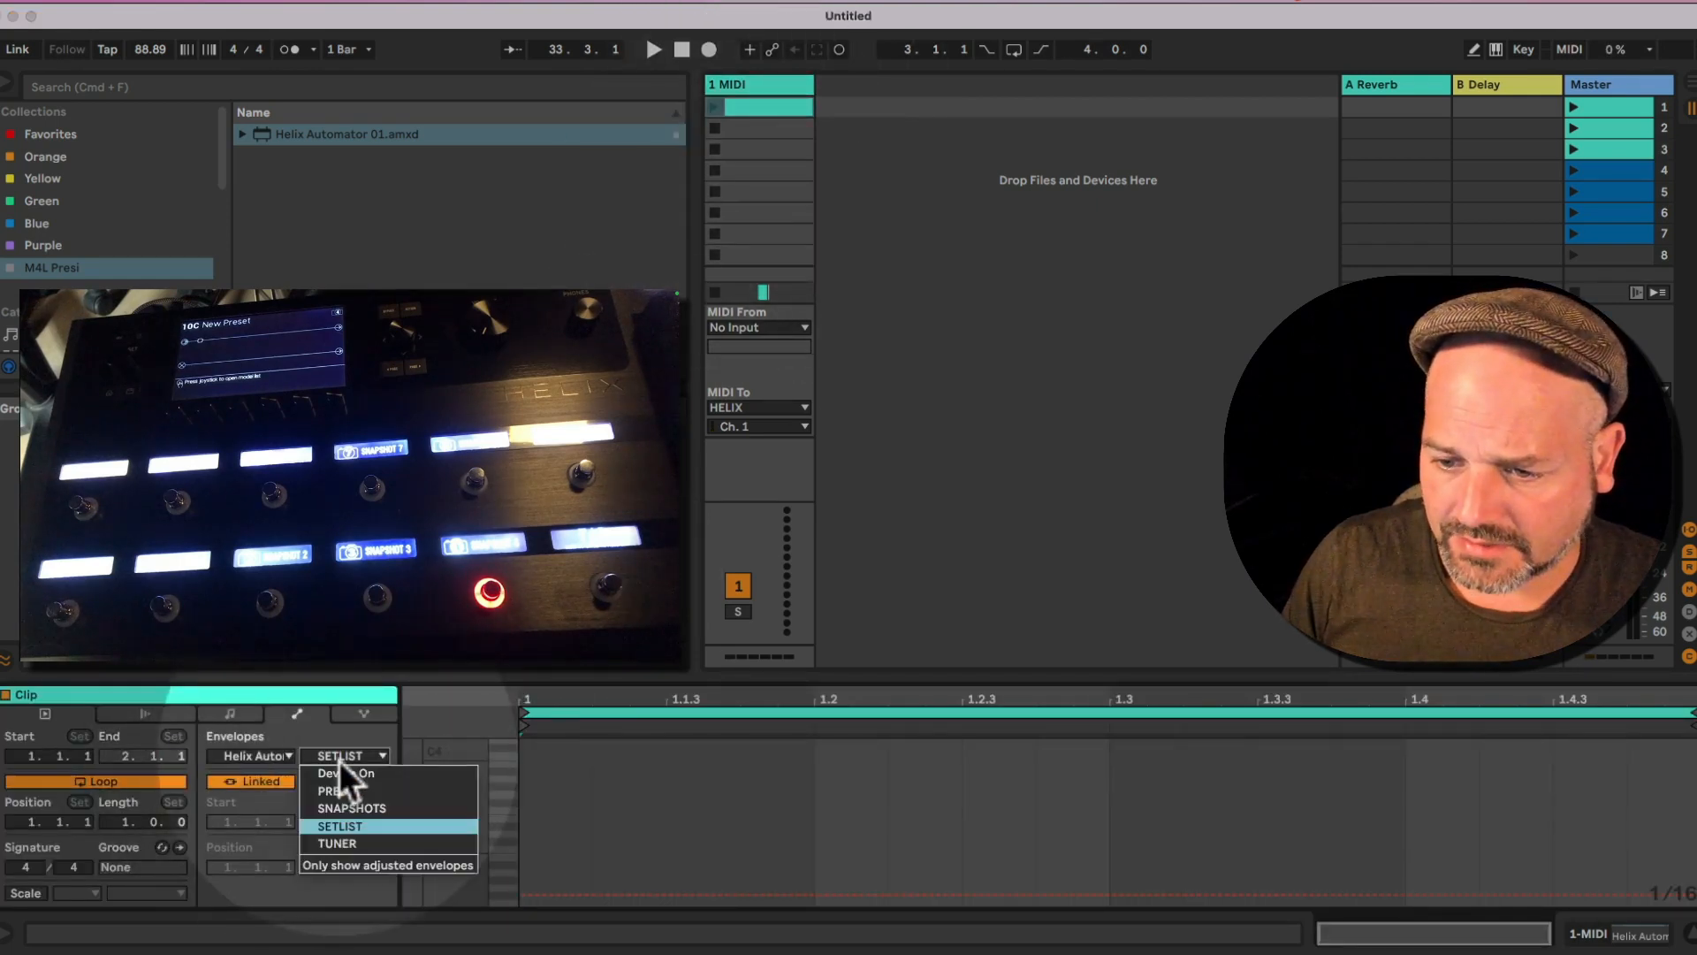
left_click(347, 790)
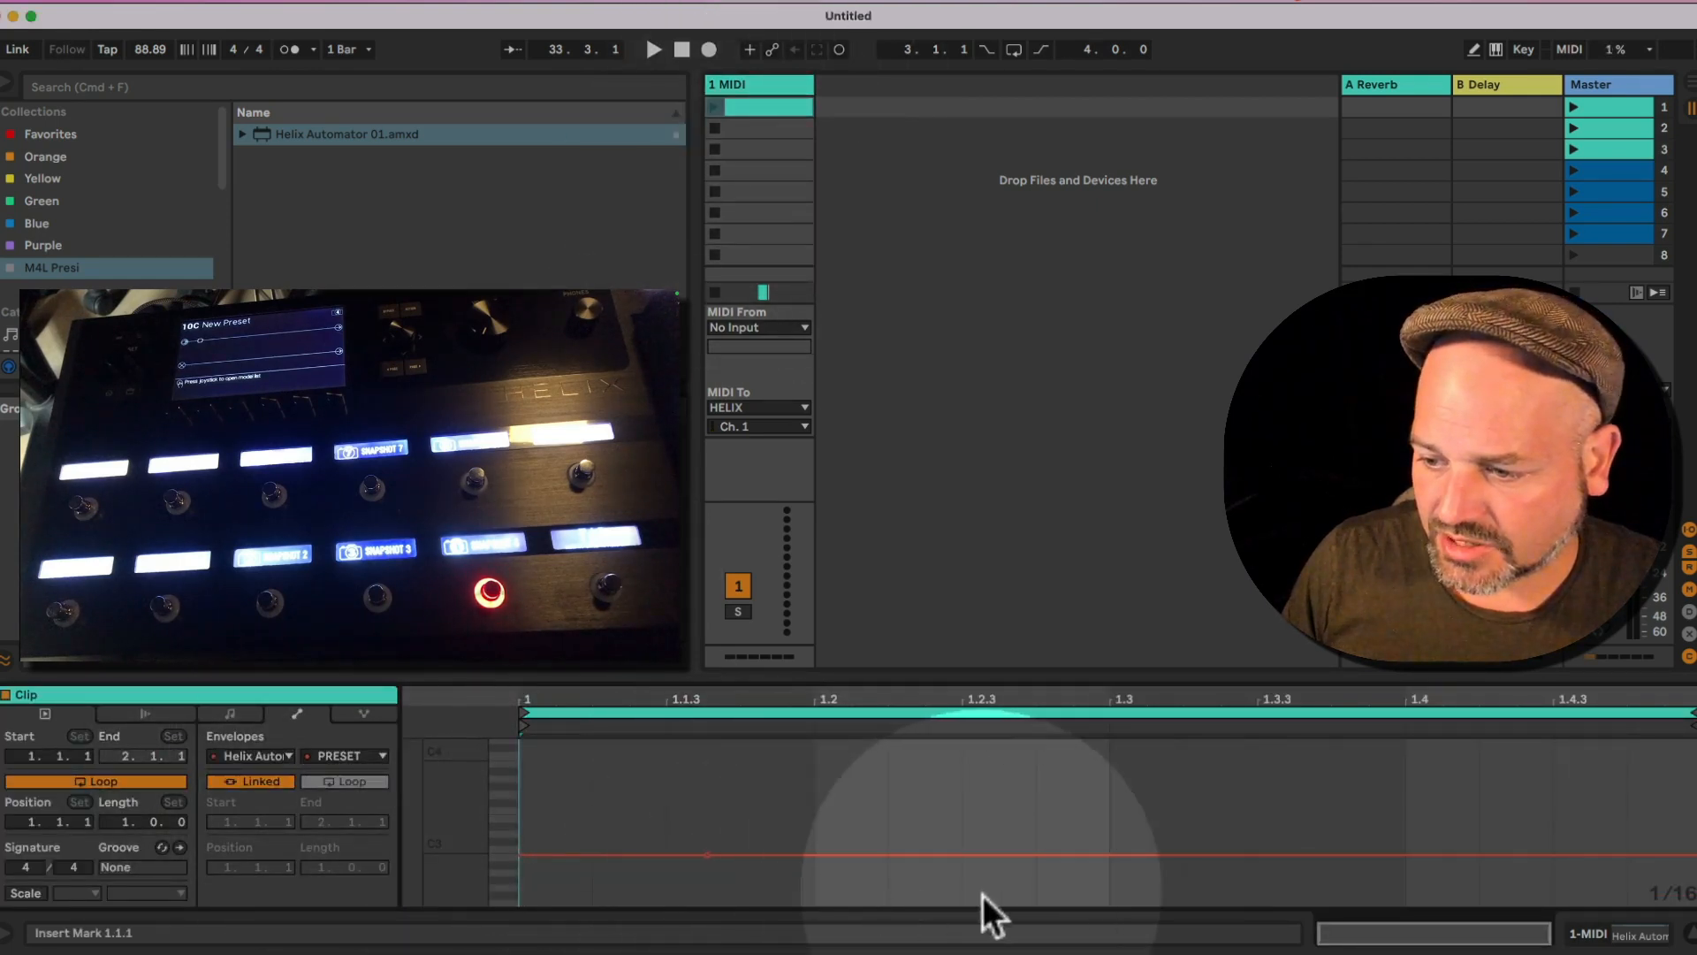
Add a jump to preset 27C just before 1.3.3 in the PRESET envelope and play the clip at a tempo of 55 BPM.
left_click_drag(1222, 854, 1222, 766)
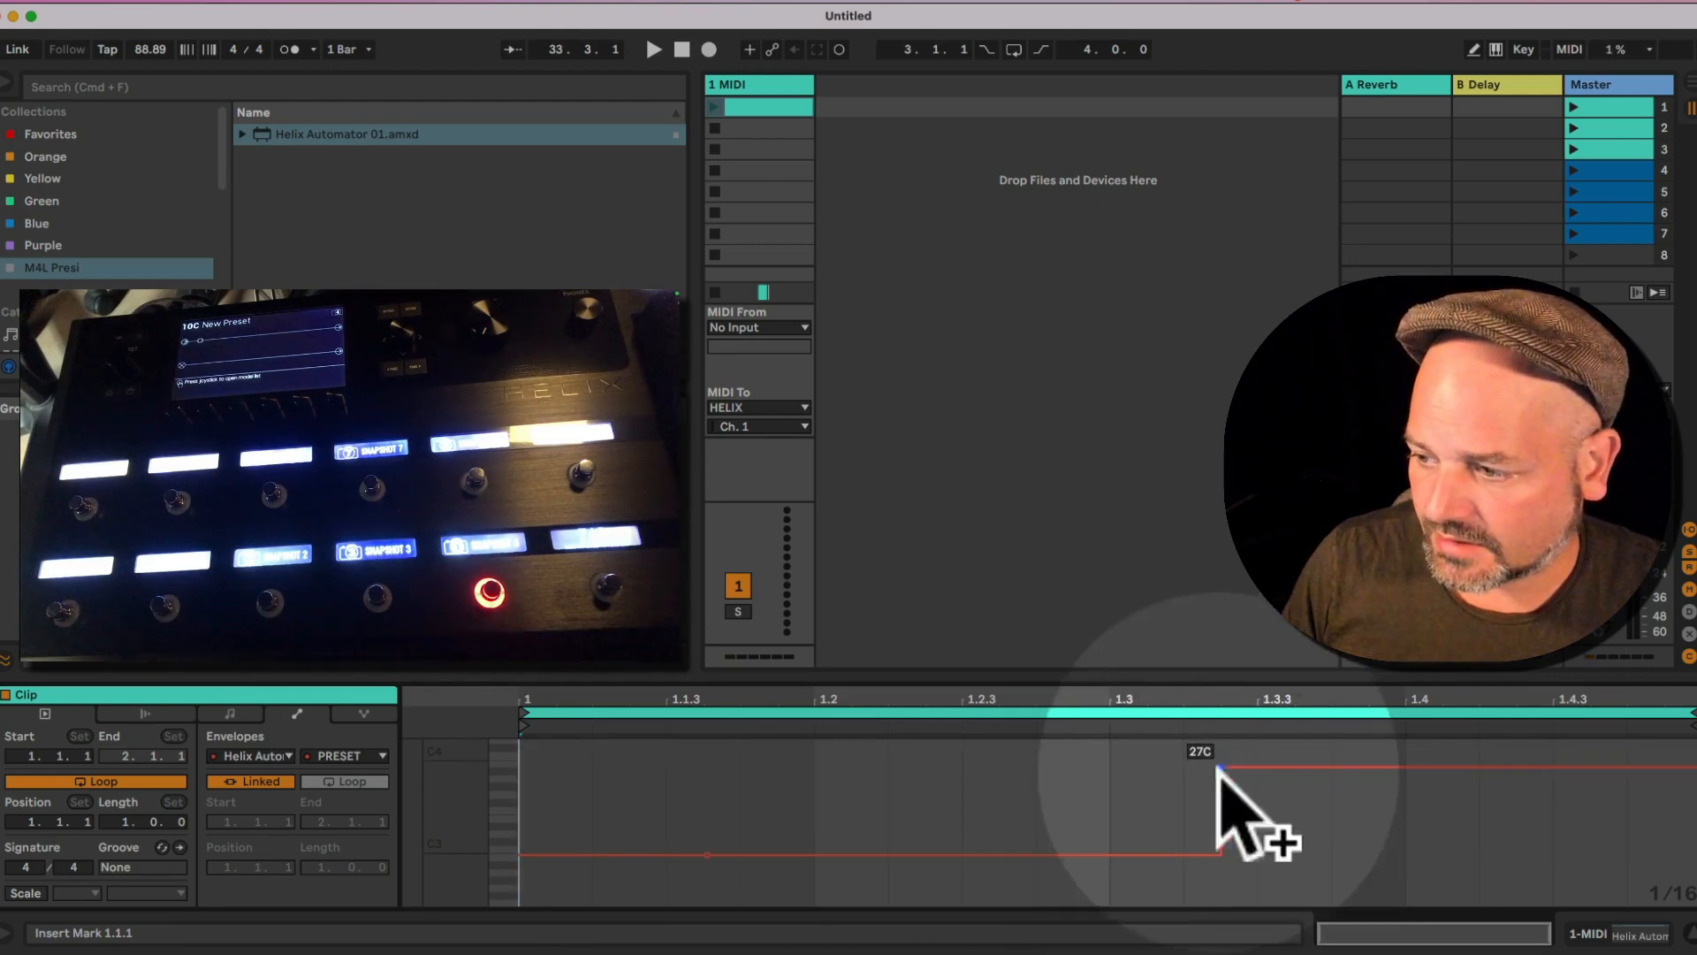
left_click(718, 115)
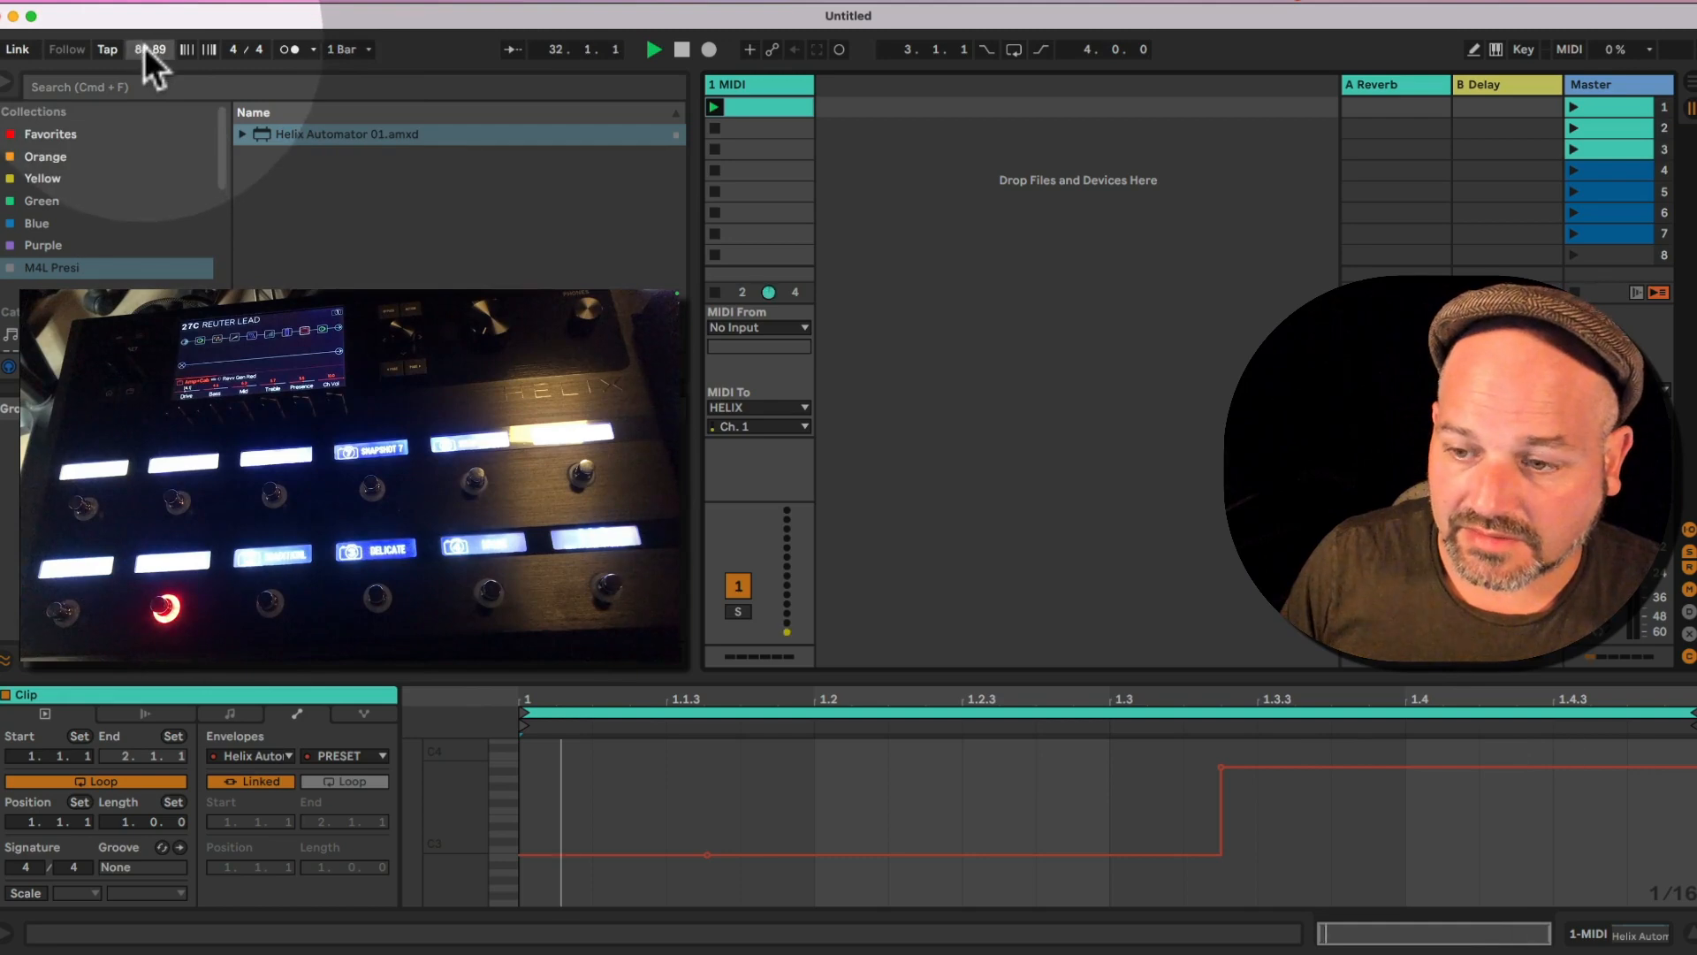
left_click_drag(145, 46, 145, 76)
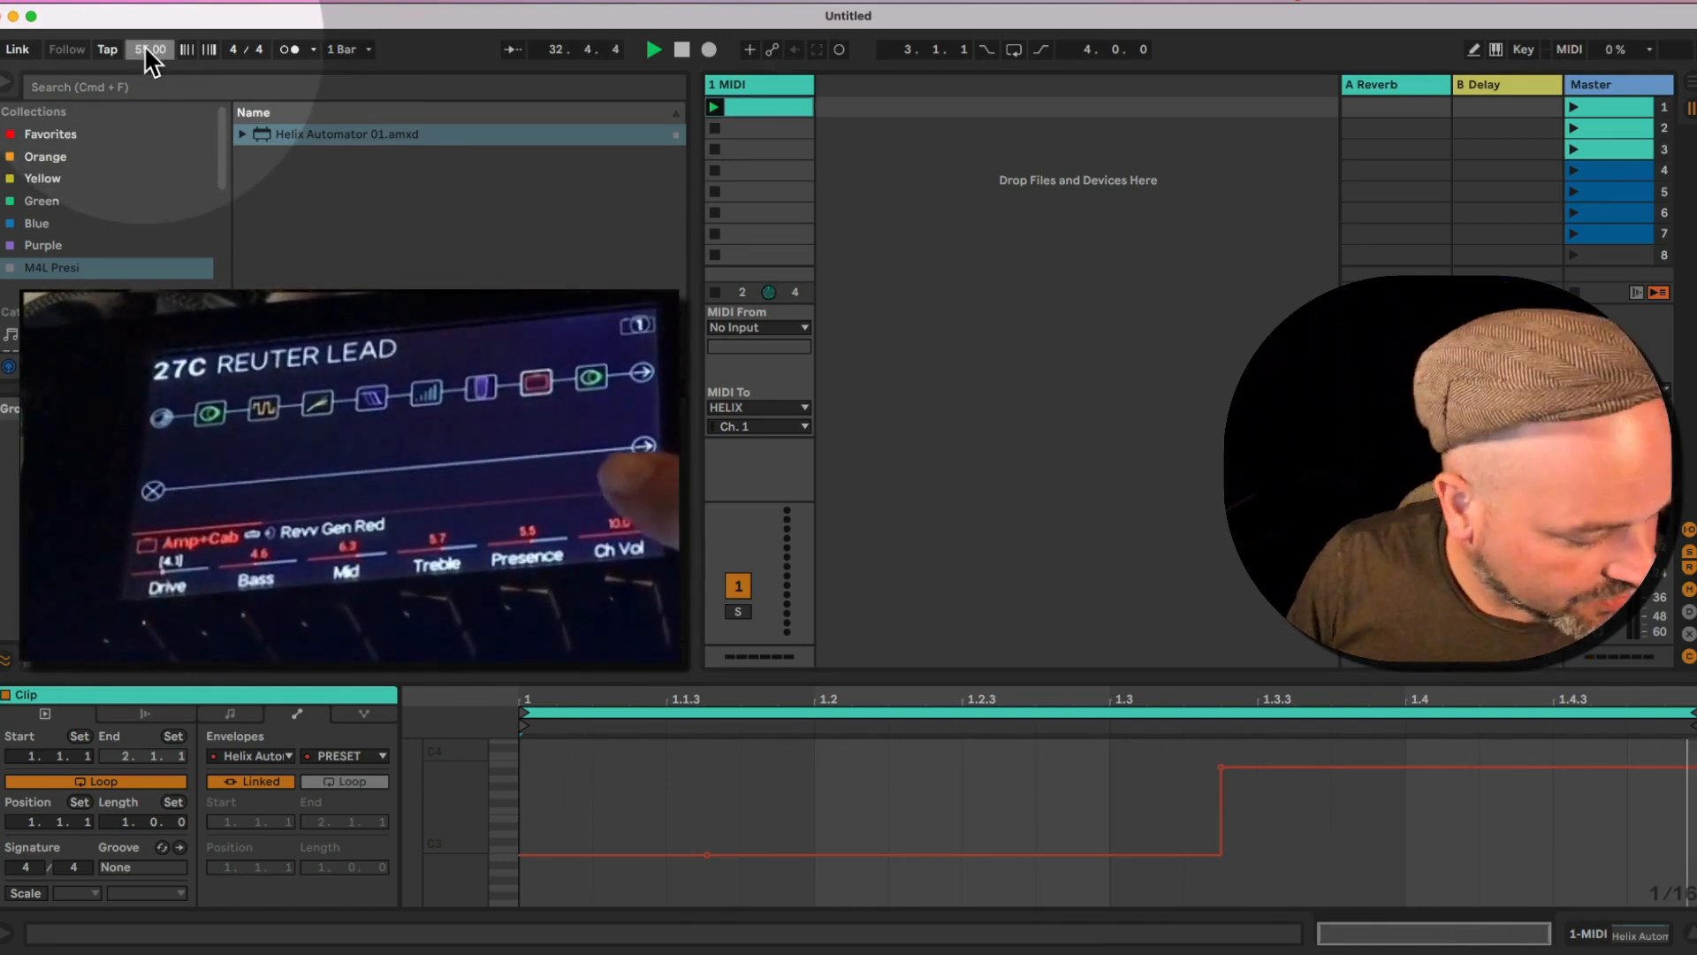
mouse_move(711, 866)
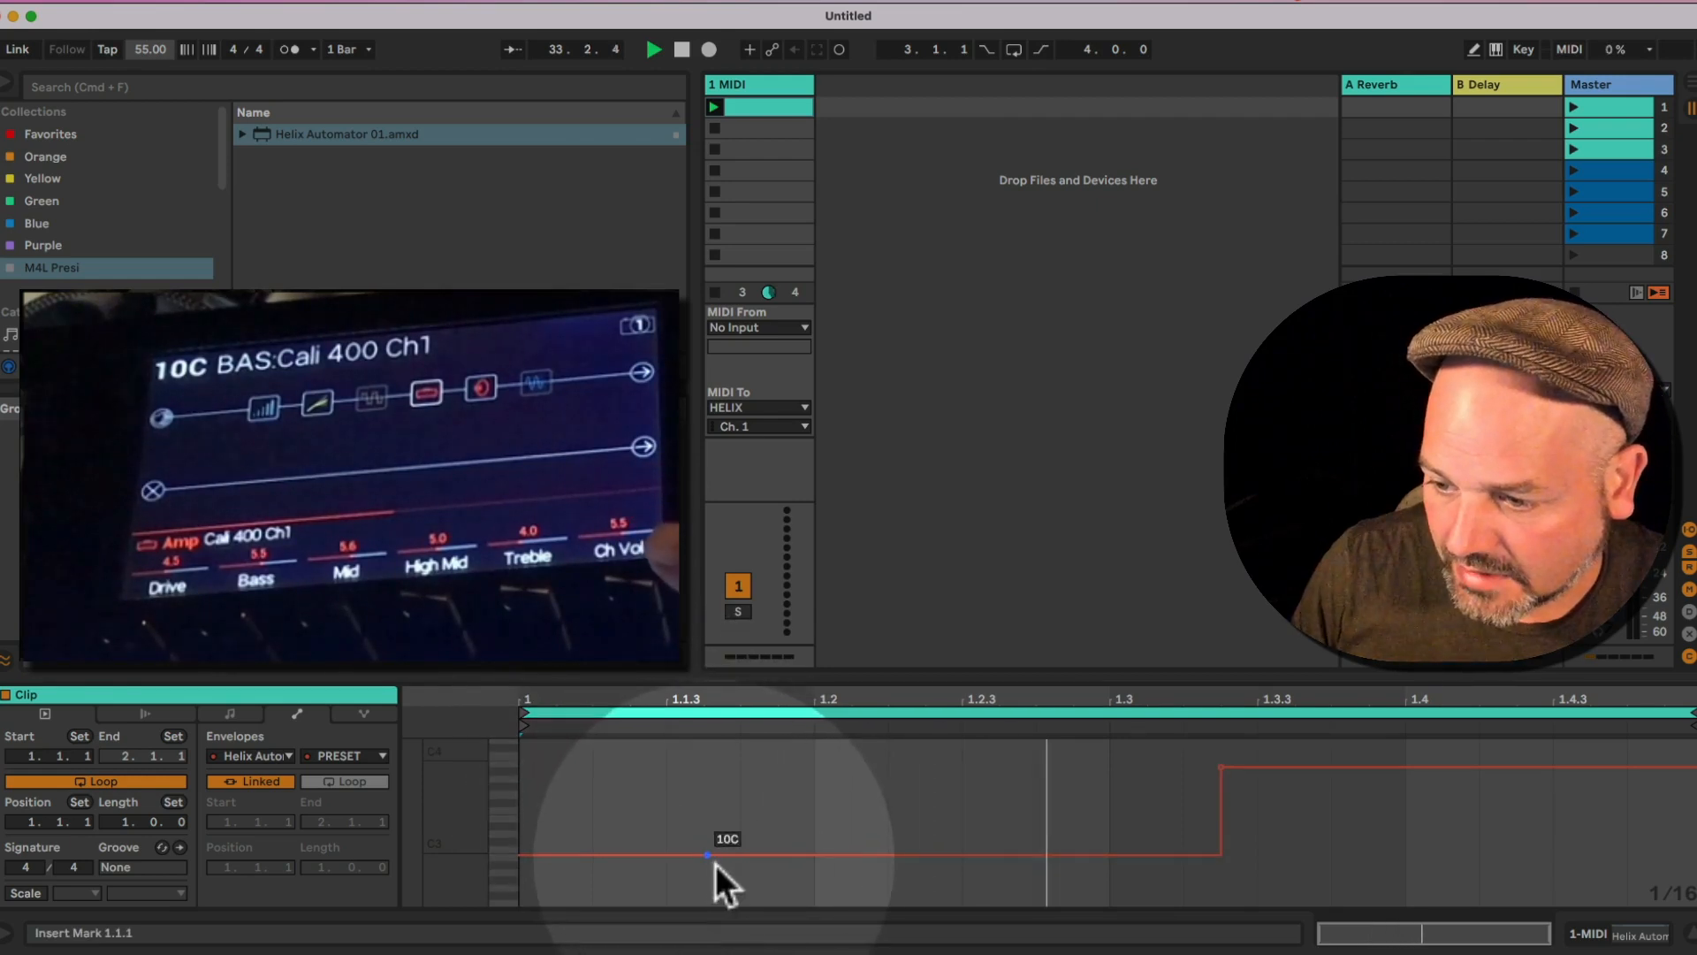
mouse_move(1222, 770)
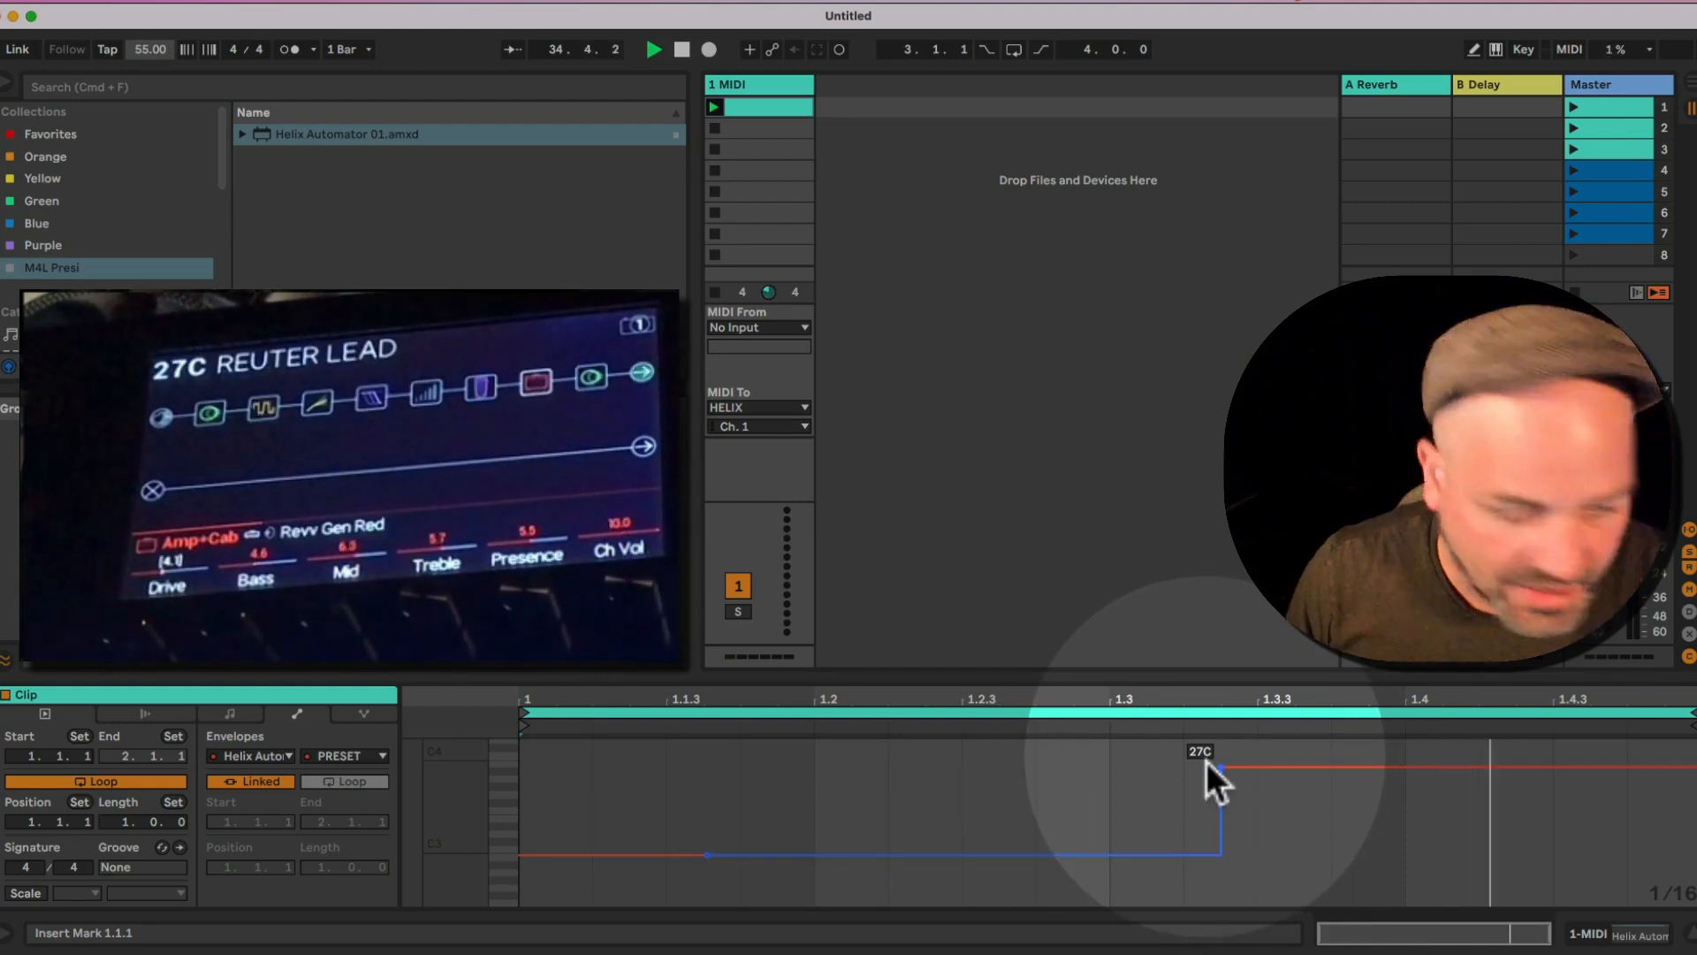
In the clip's SNAPSHOTS envelope, add a jump to snapshot 8 shortly after beat 1.3 and lower the opening segment before 1.1.3.
left_click(338, 756)
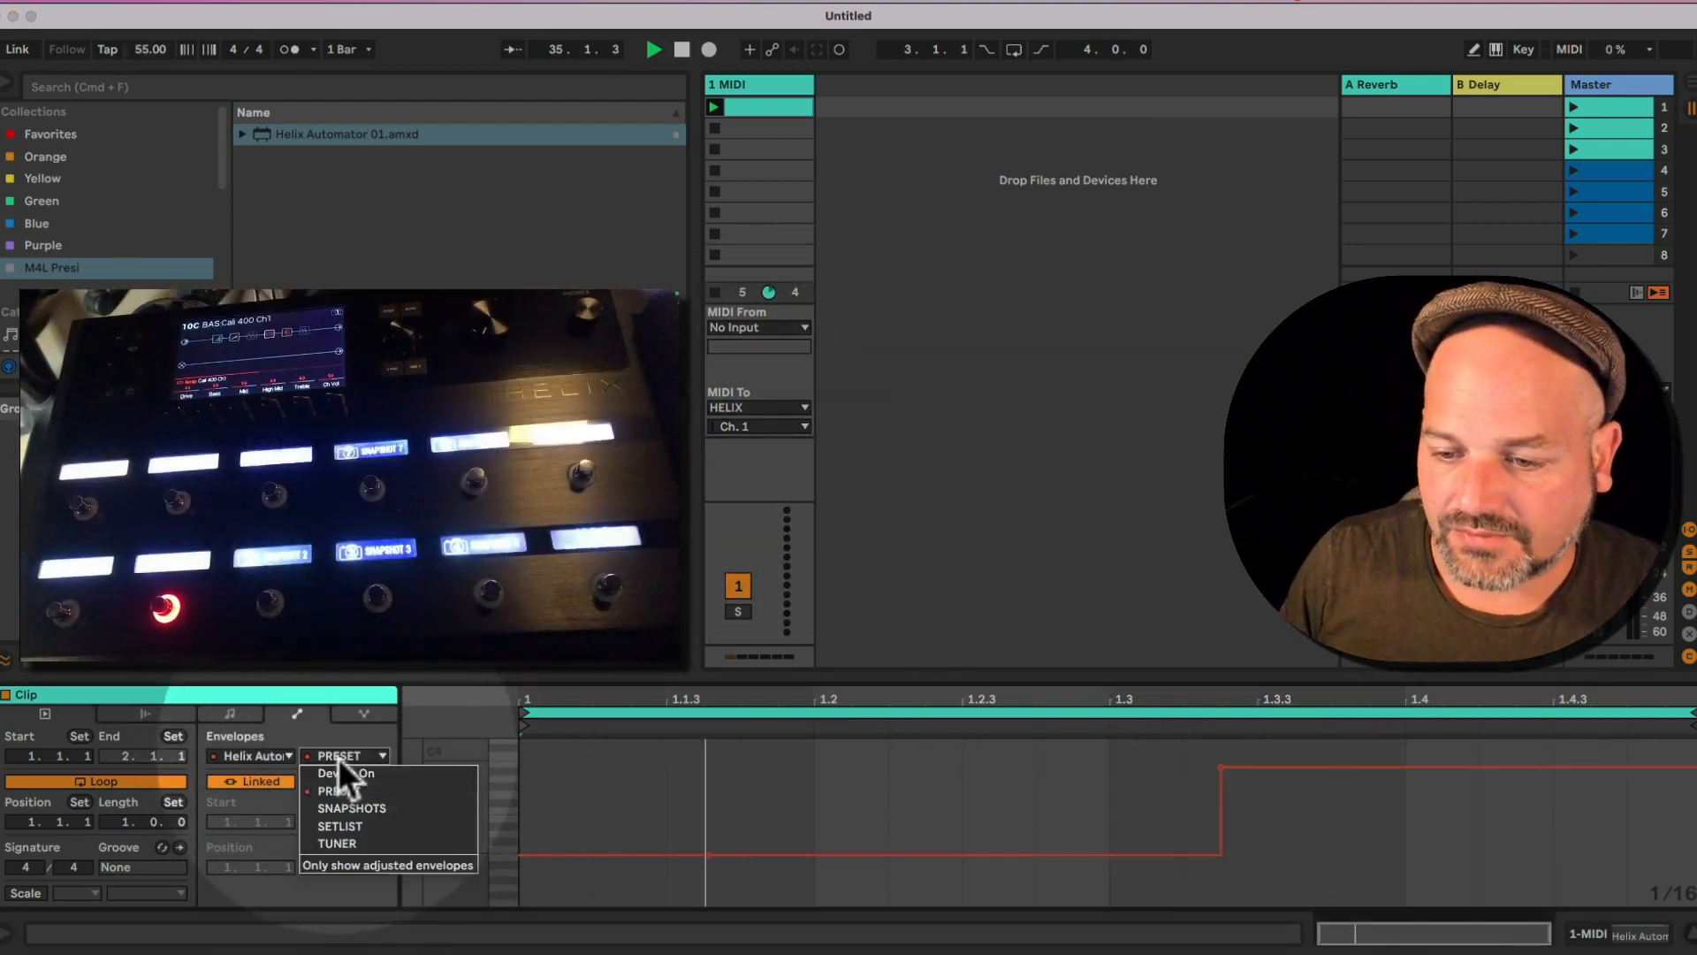
left_click(352, 807)
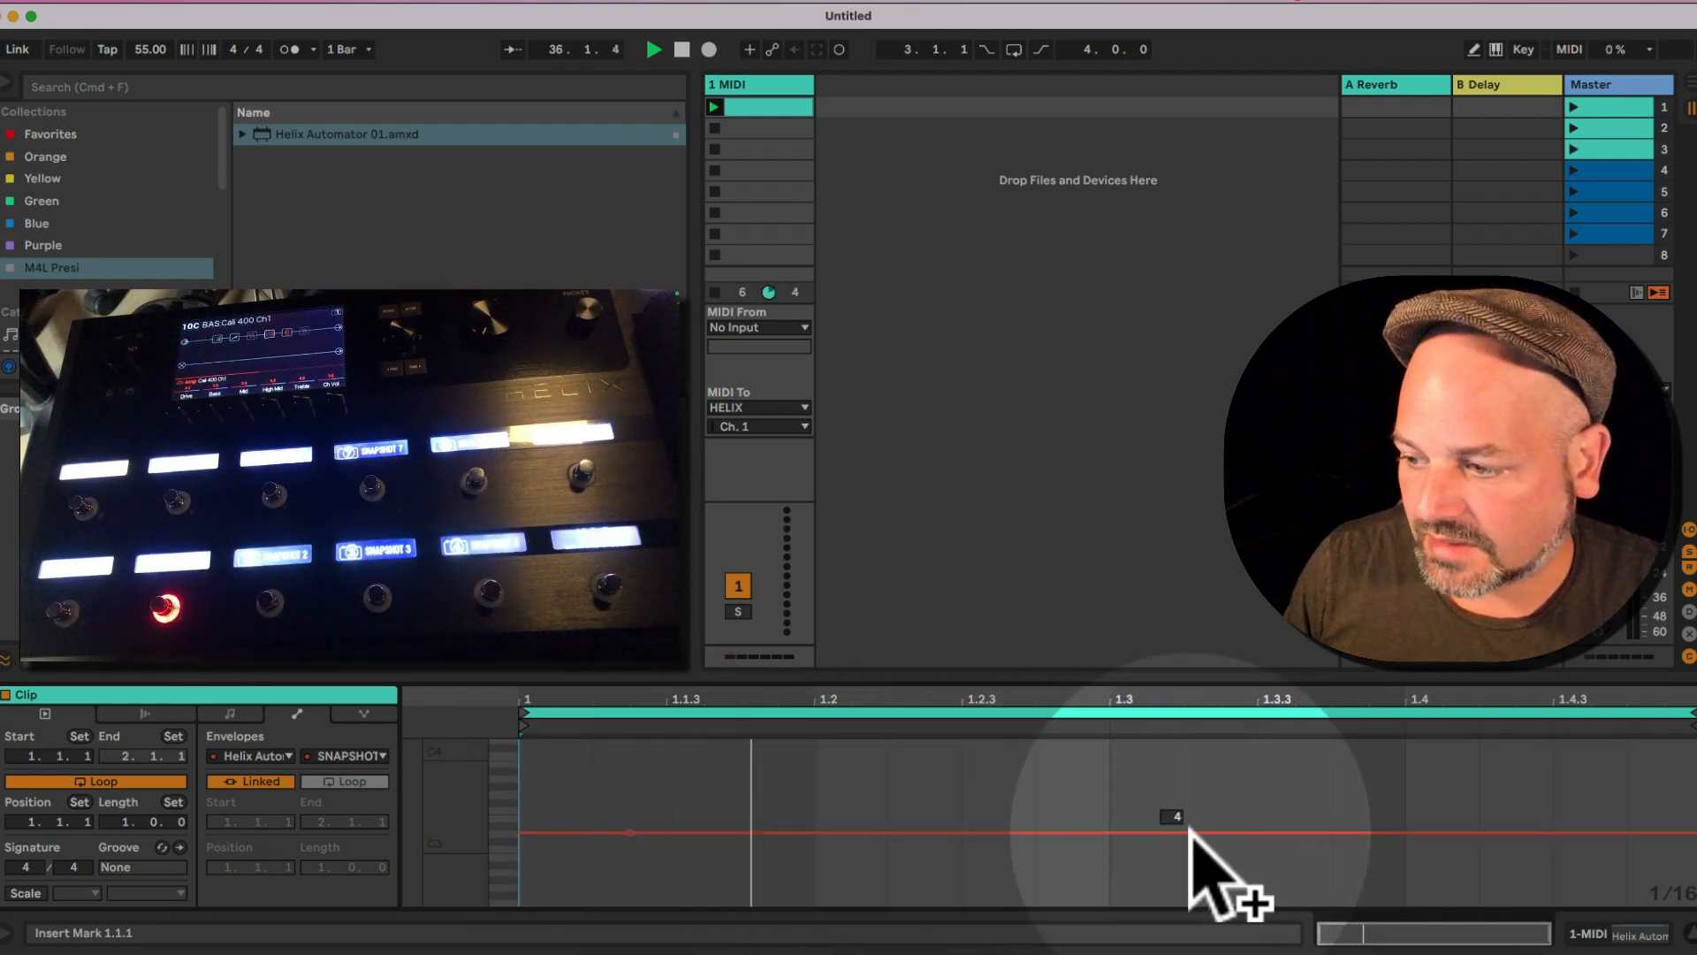
left_click_drag(1191, 832, 1191, 748)
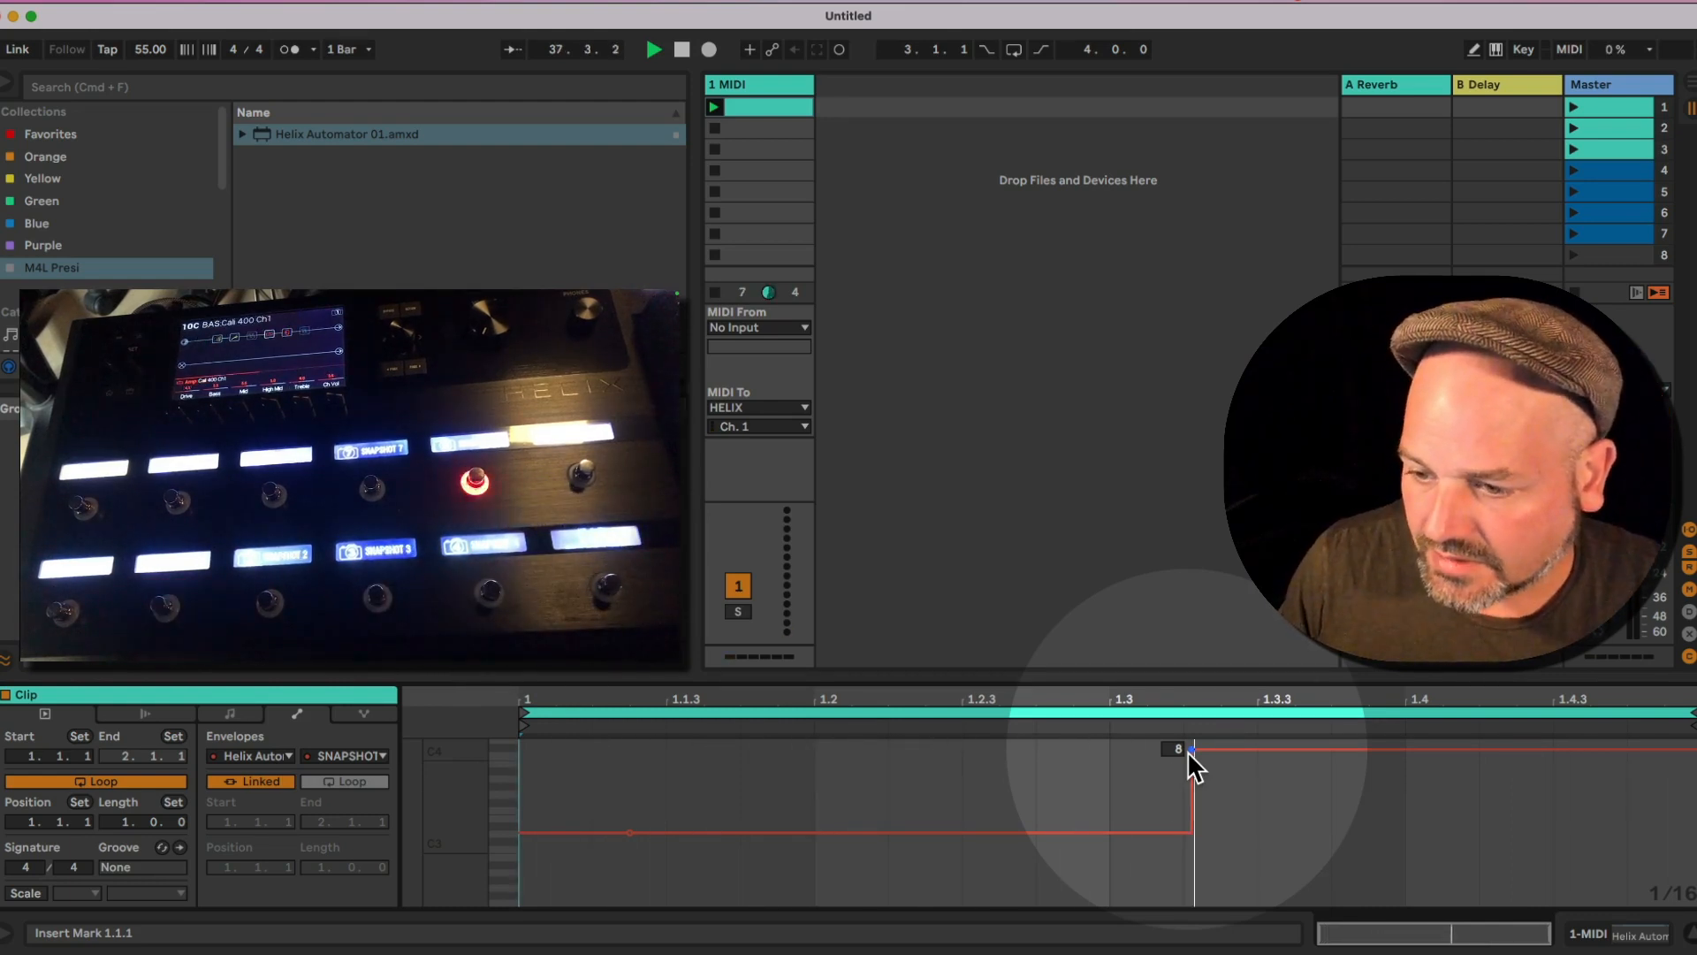
left_click_drag(592, 831, 594, 874)
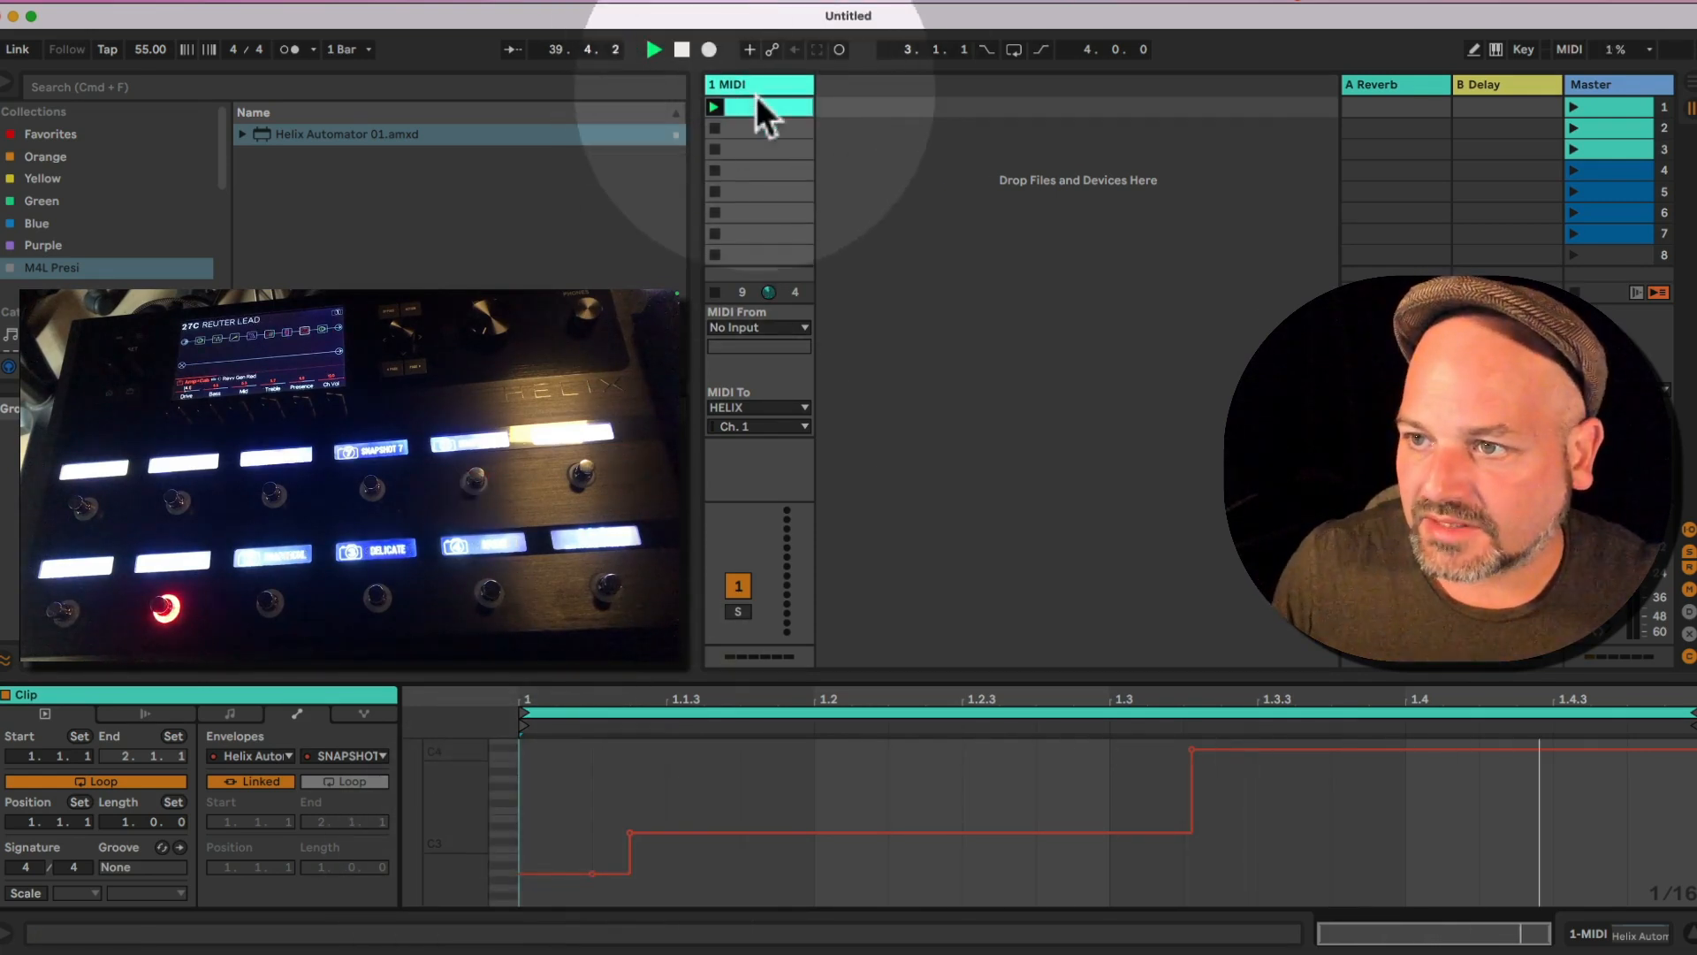
Stop playback, clear the PRESET envelope breakpoints between 1.1.2 and 1.3.4, and relaunch the clip.
key("space")
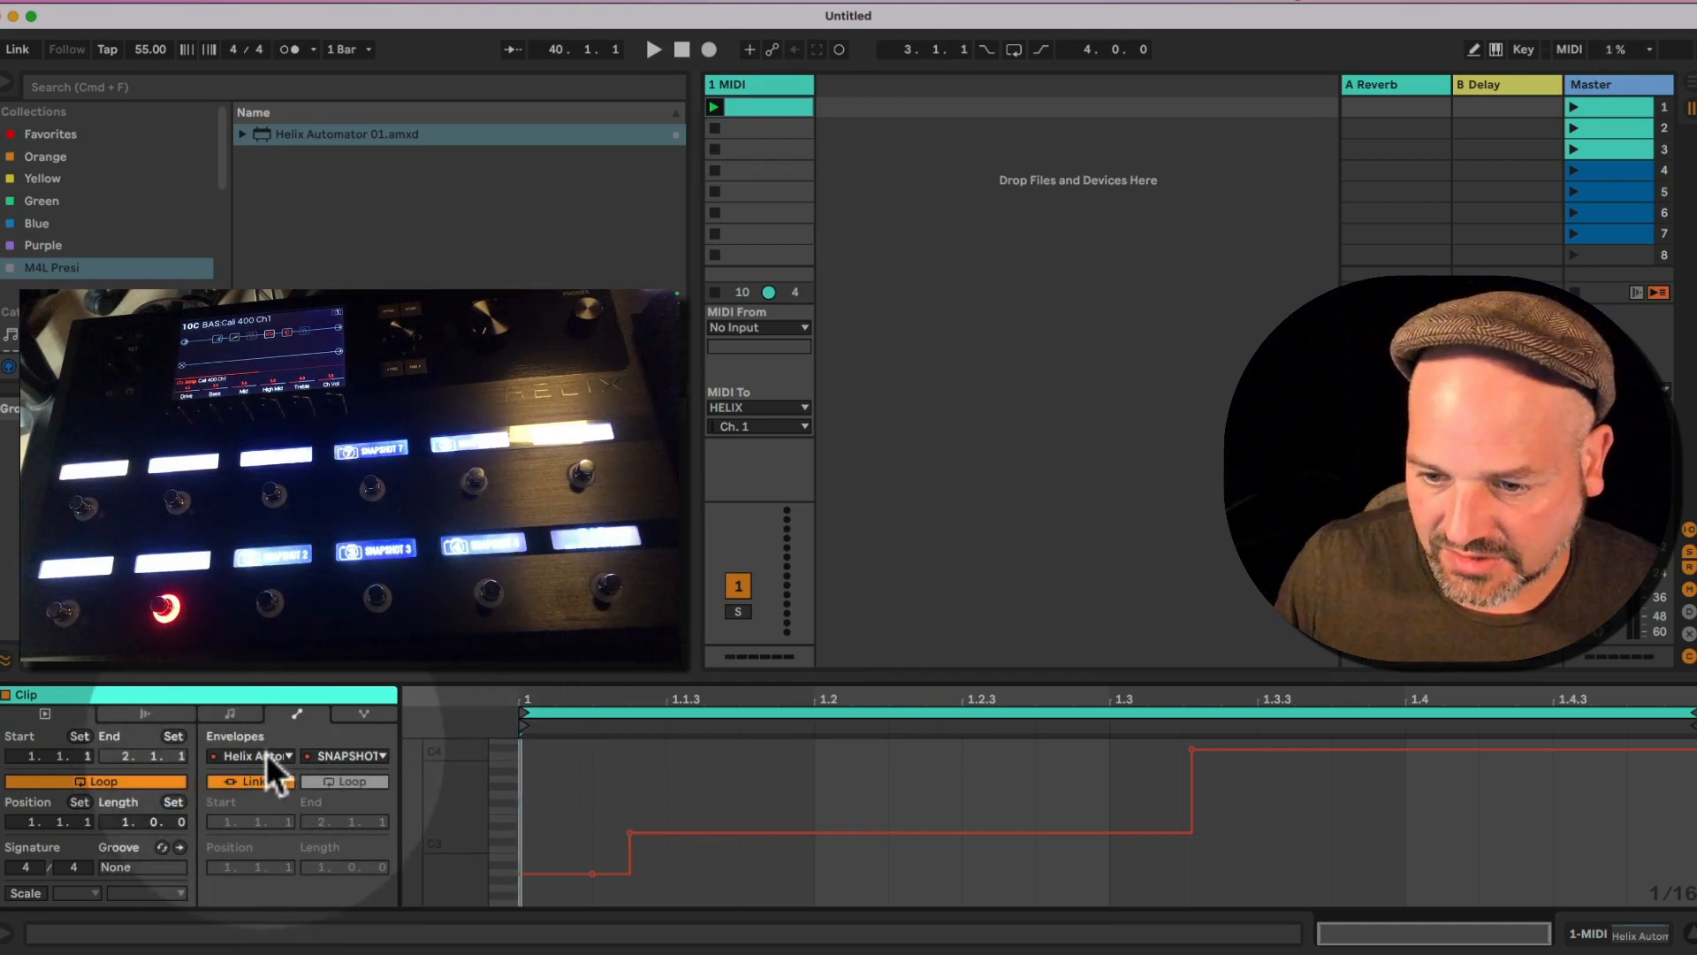
left_click(352, 758)
left_click(358, 792)
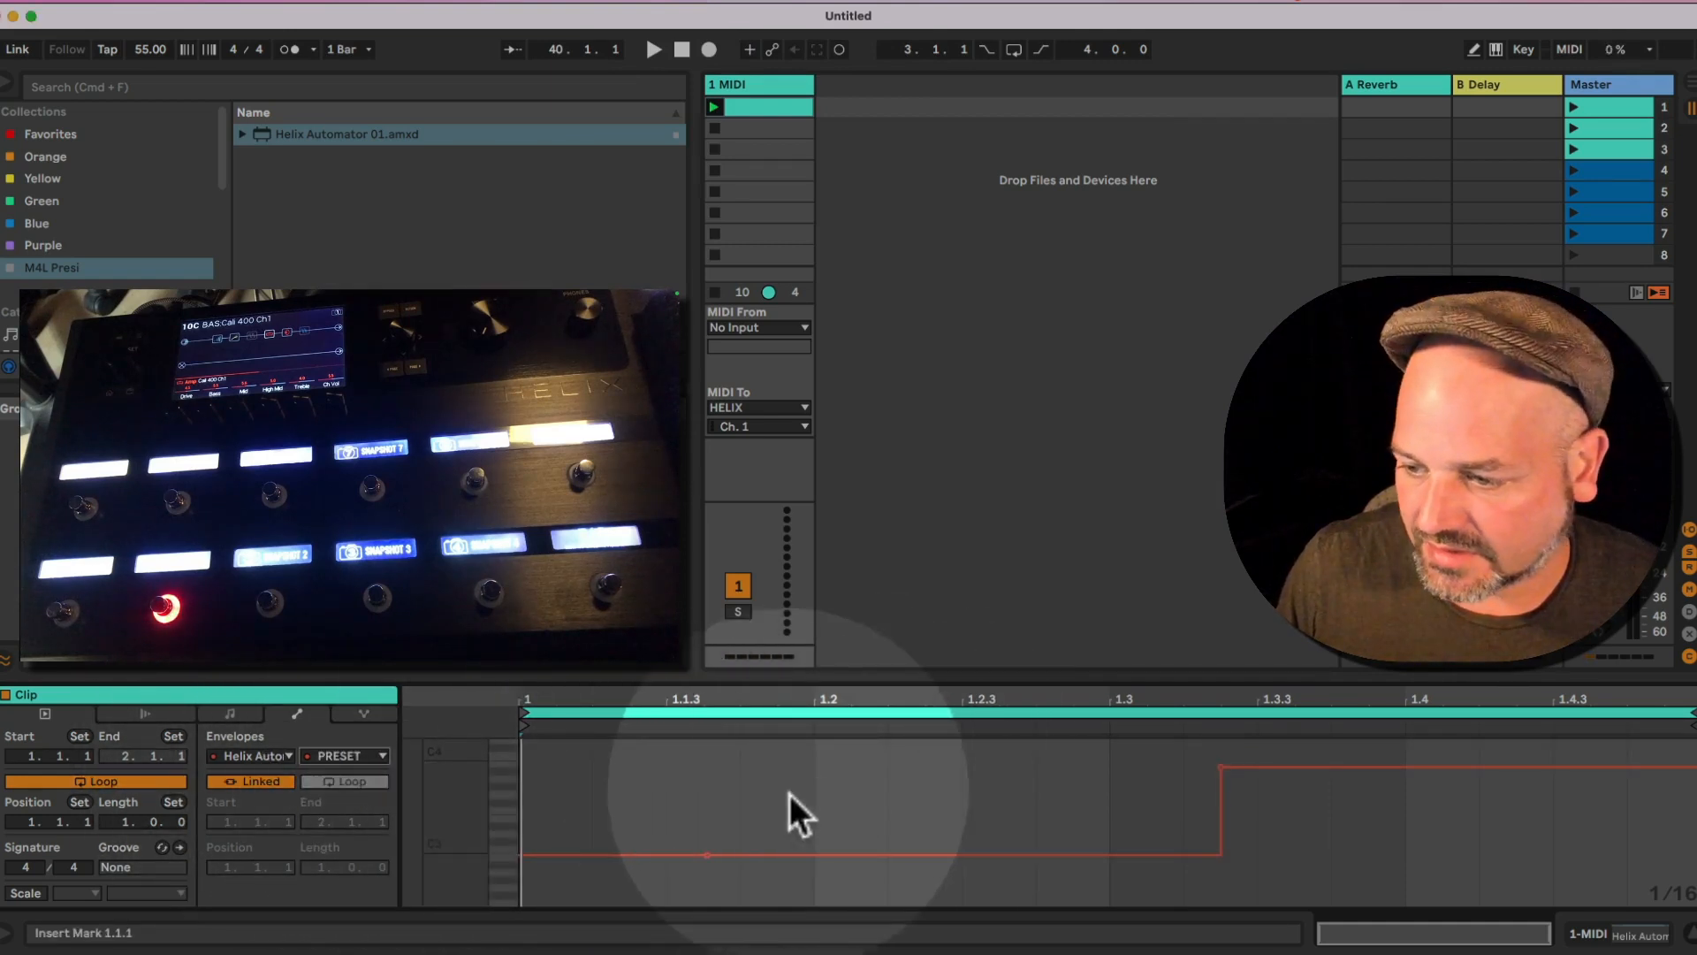
left_click_drag(599, 807, 1322, 810)
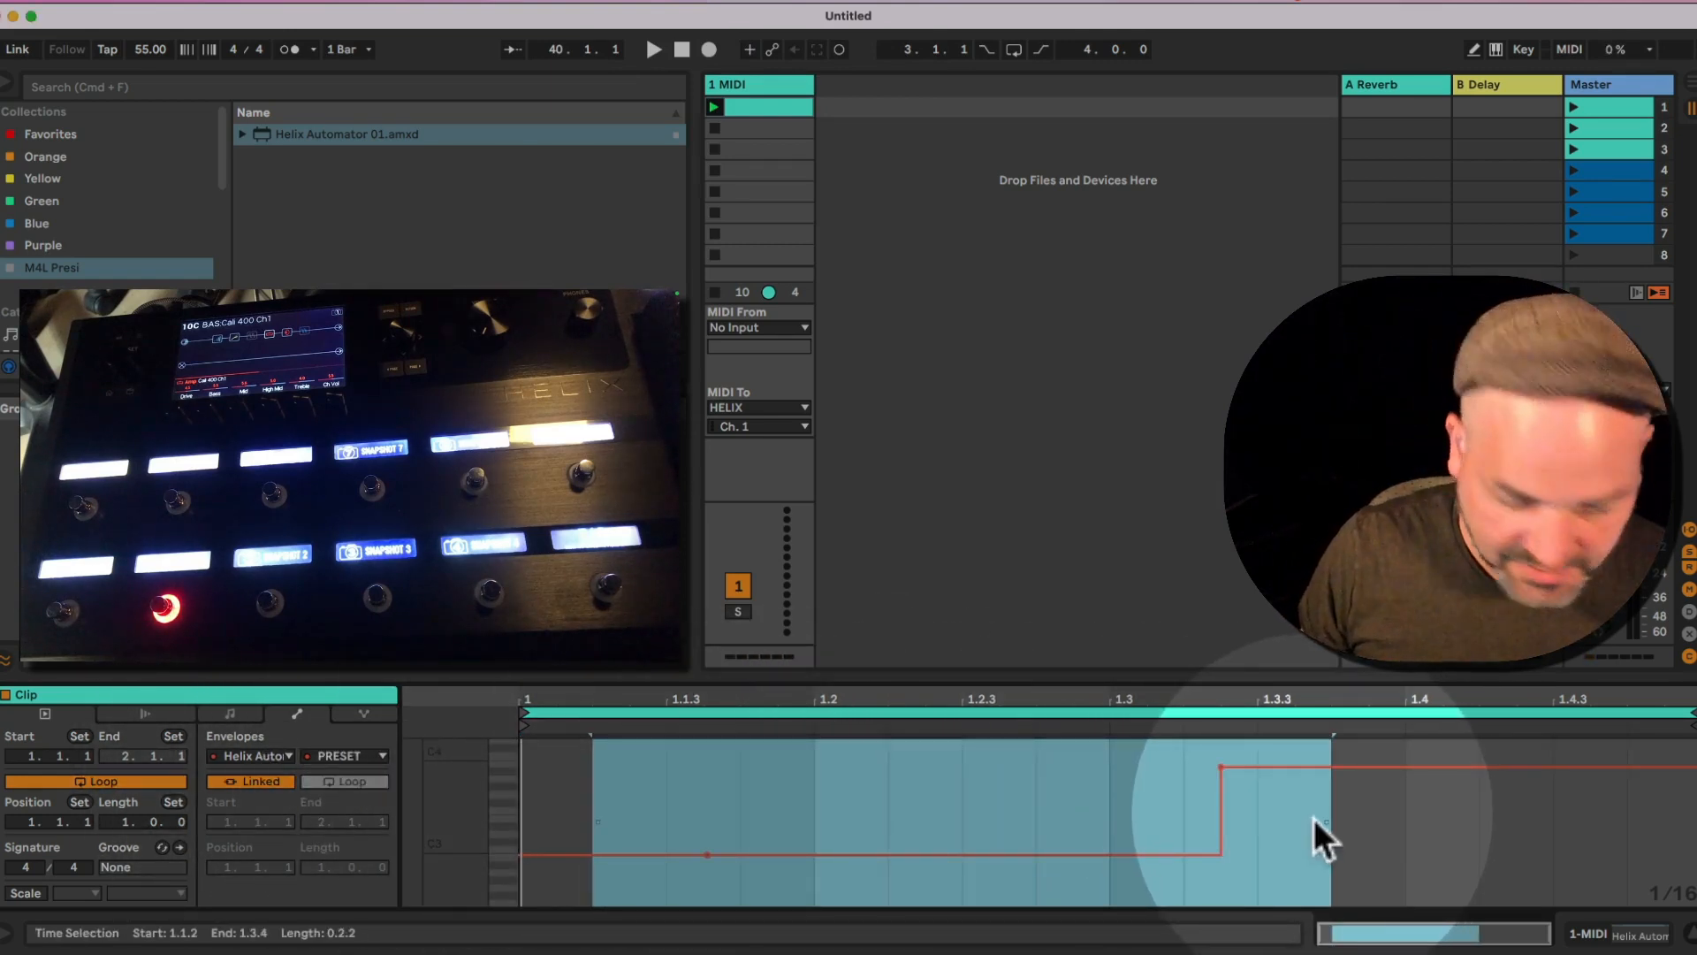
key("BackSpace")
left_click(727, 110)
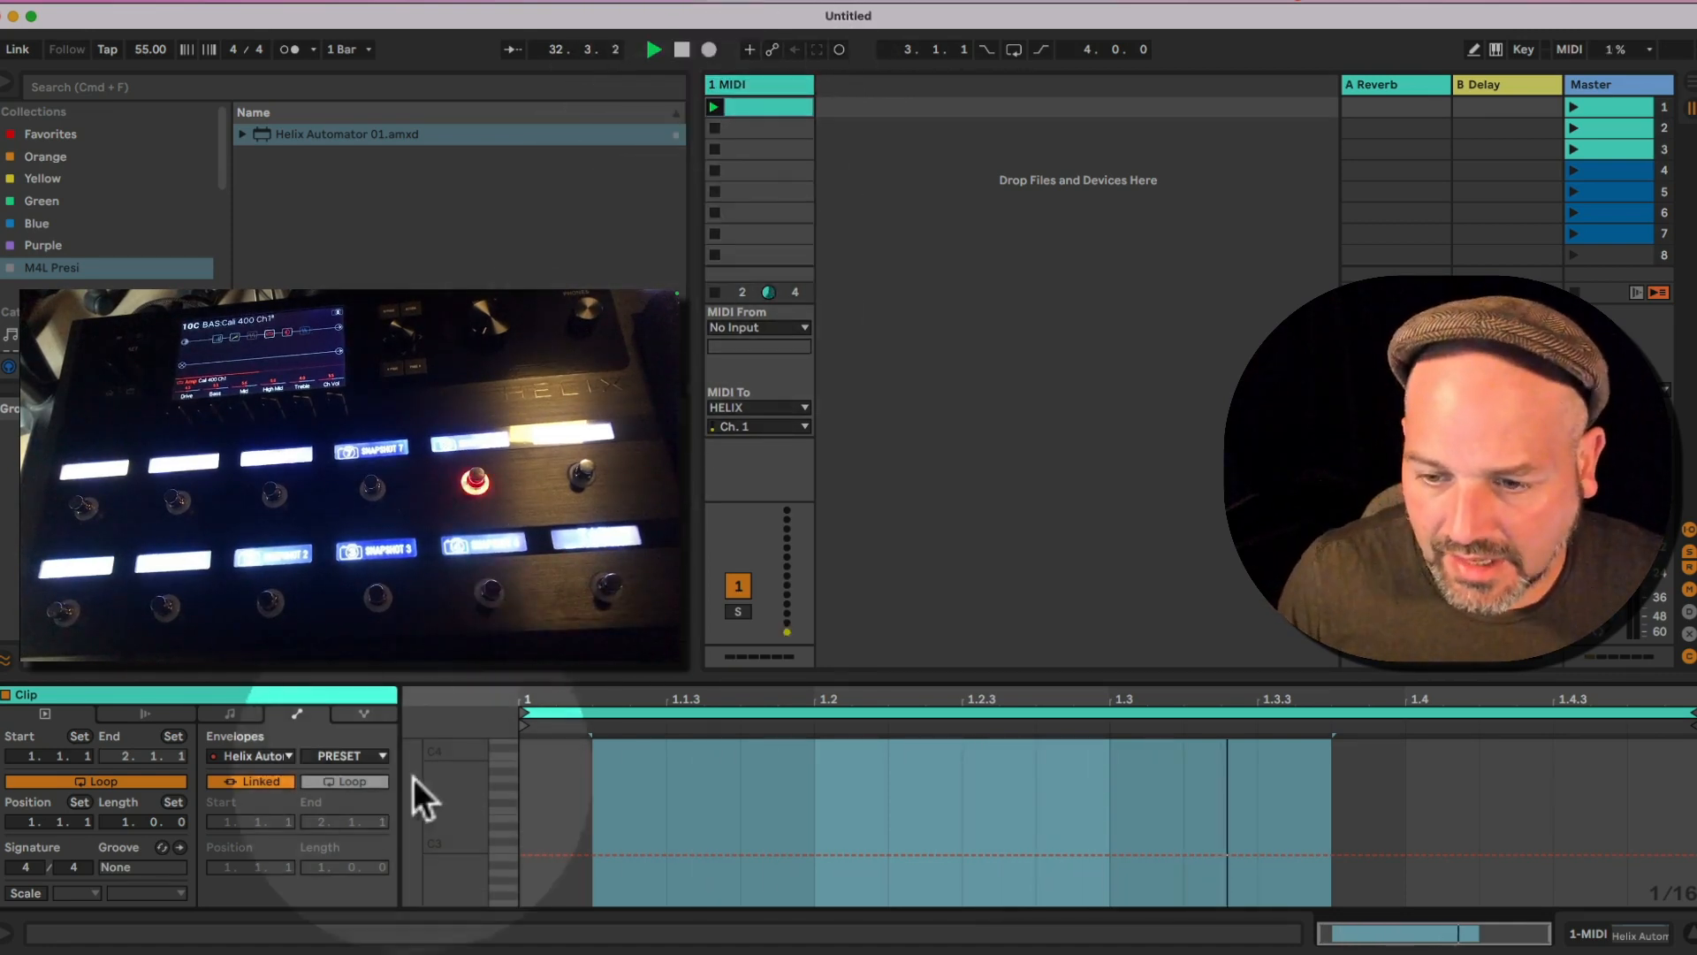
Shift the SNAPSHOTS envelope breakpoints so snapshot 4 starts at beat 1.2, and bring back the MIDI track's Helix Automator device.
left_click(371, 757)
left_click(387, 812)
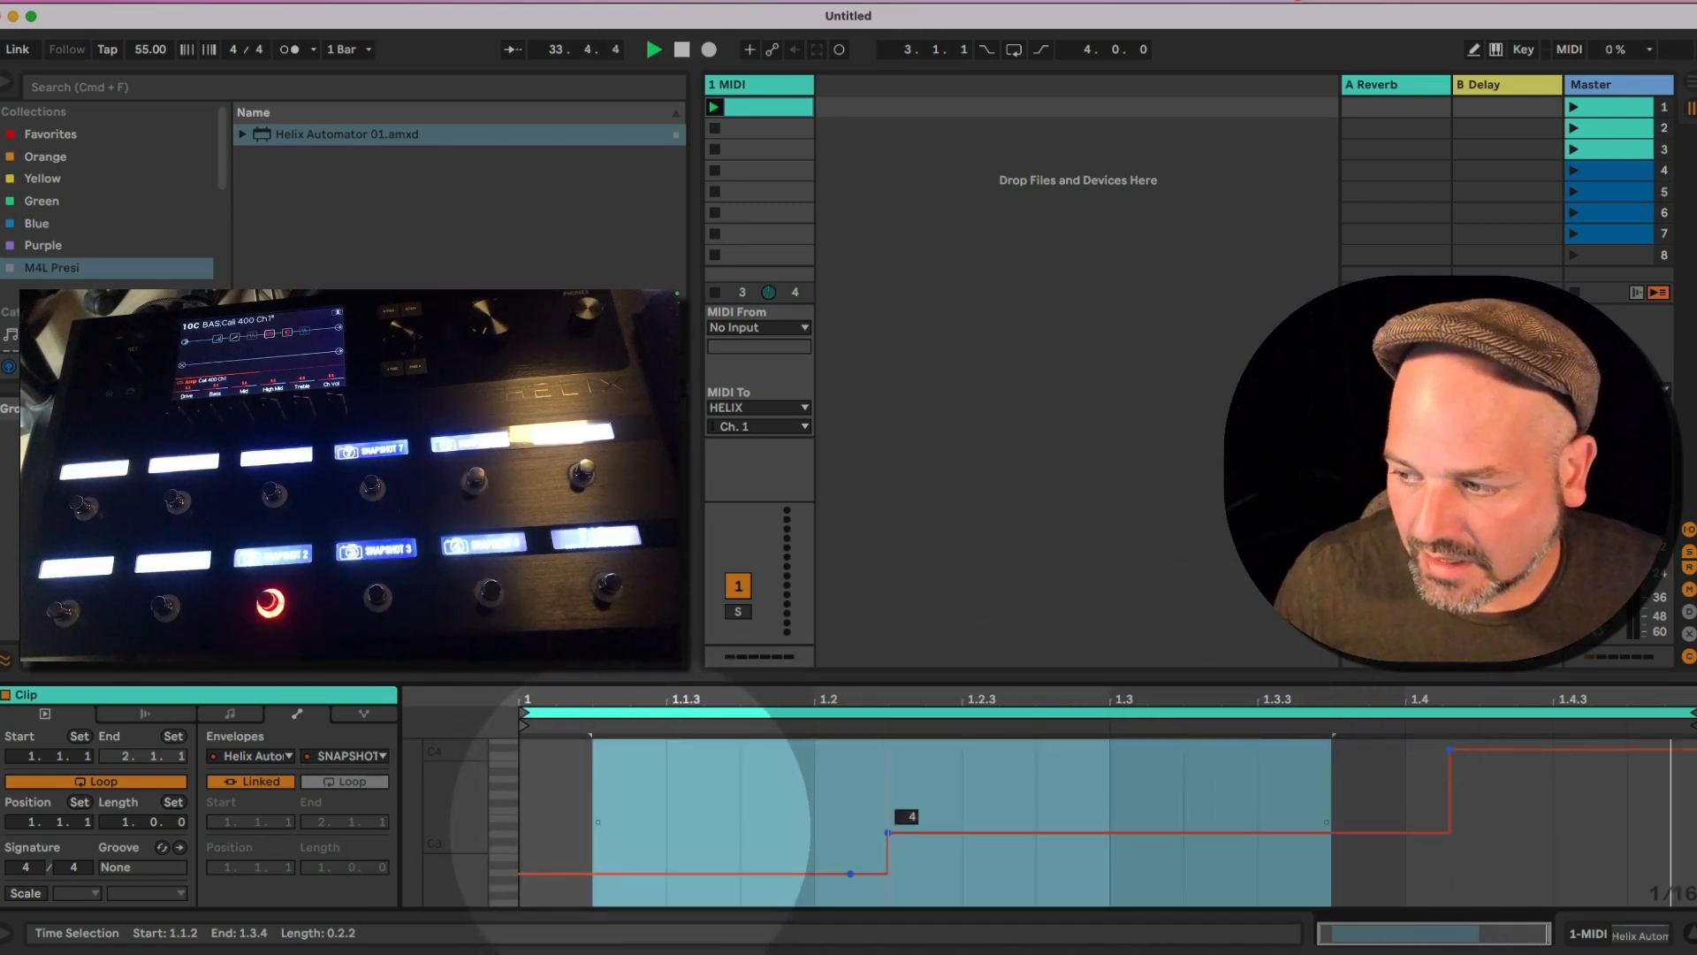
left_click(866, 757)
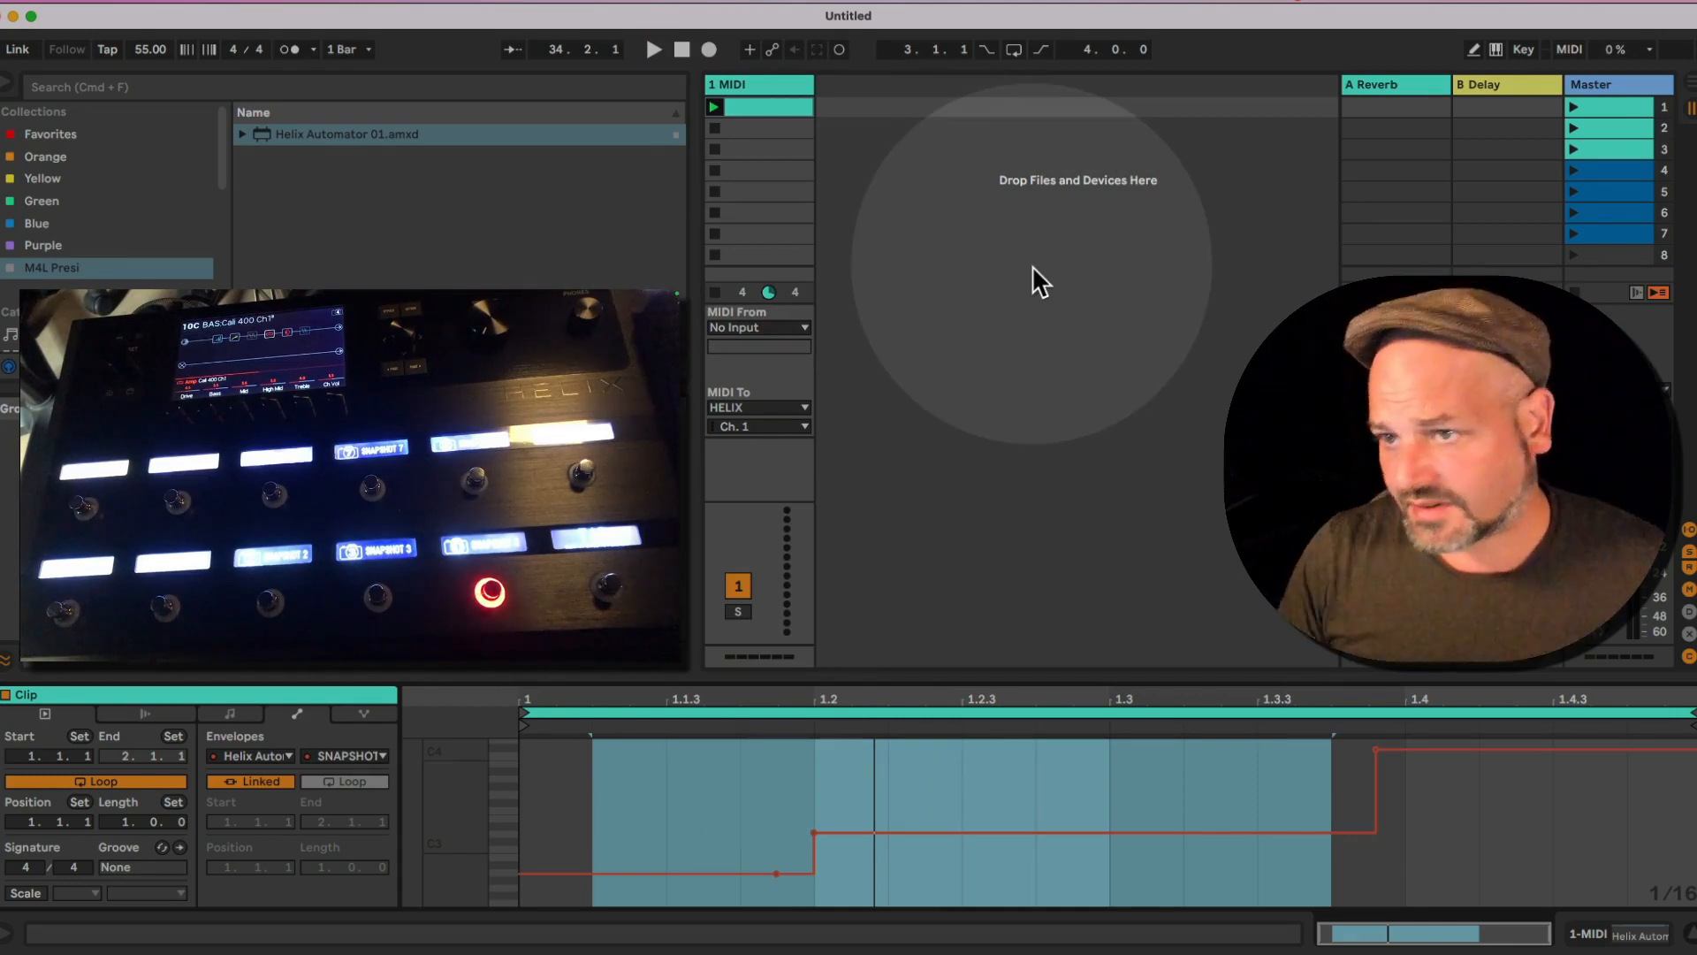
left_click(786, 83)
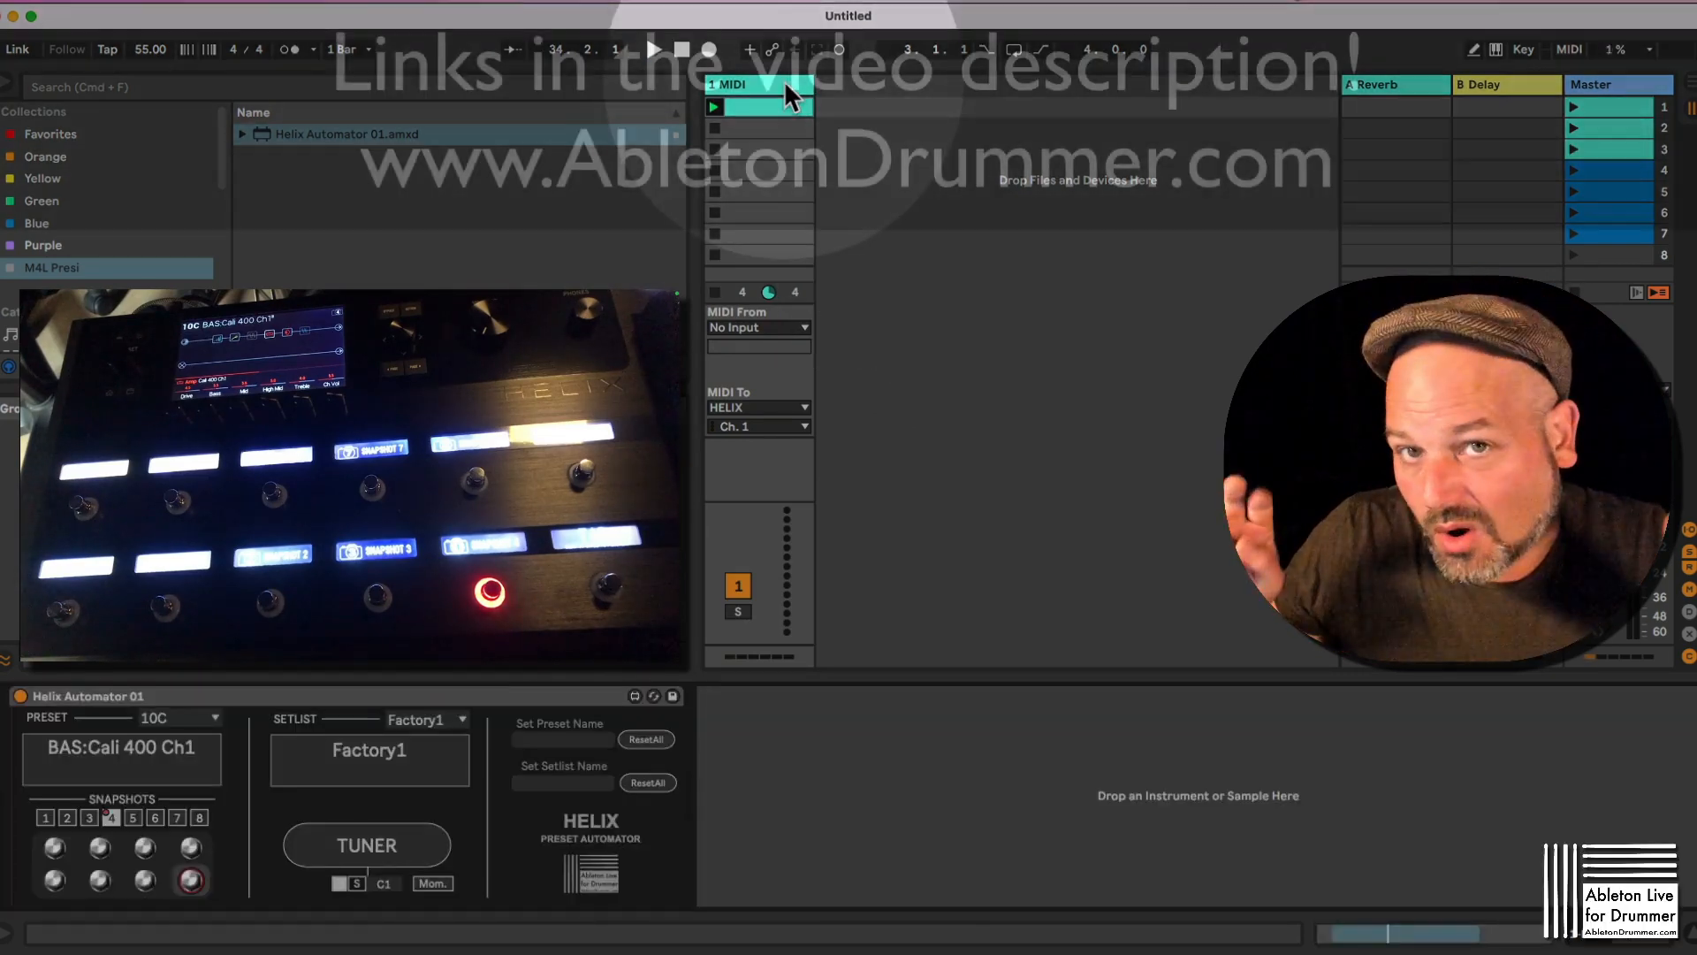